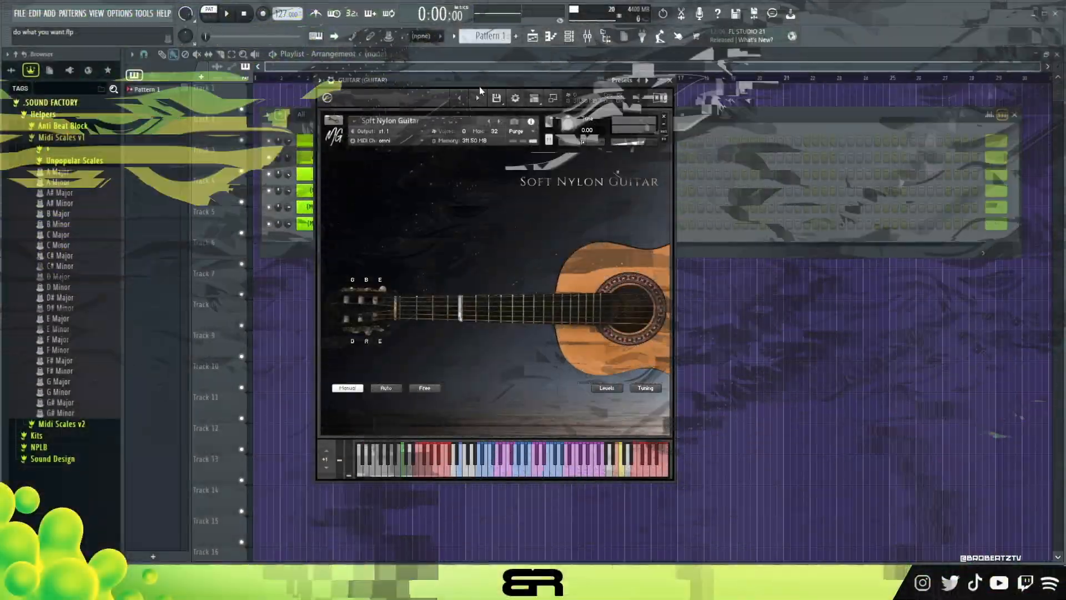
- Load the C# Minor MIDI scale from Midi Scales v1 into the channel rack and collapse the .SOUND FACTORY folder
left_click_drag(479, 87, 524, 98)
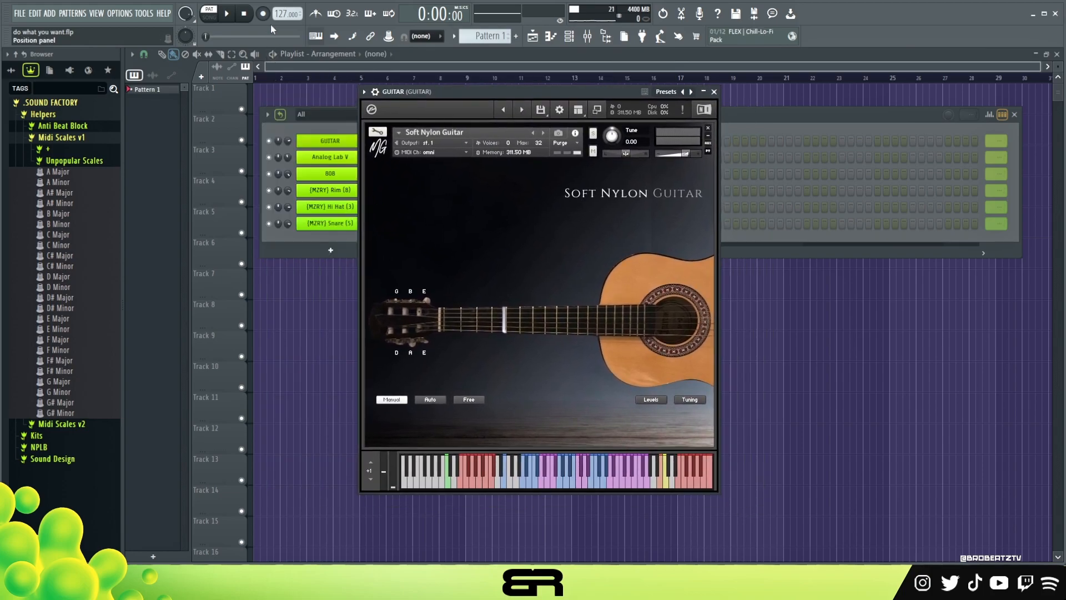
left_click(311, 128)
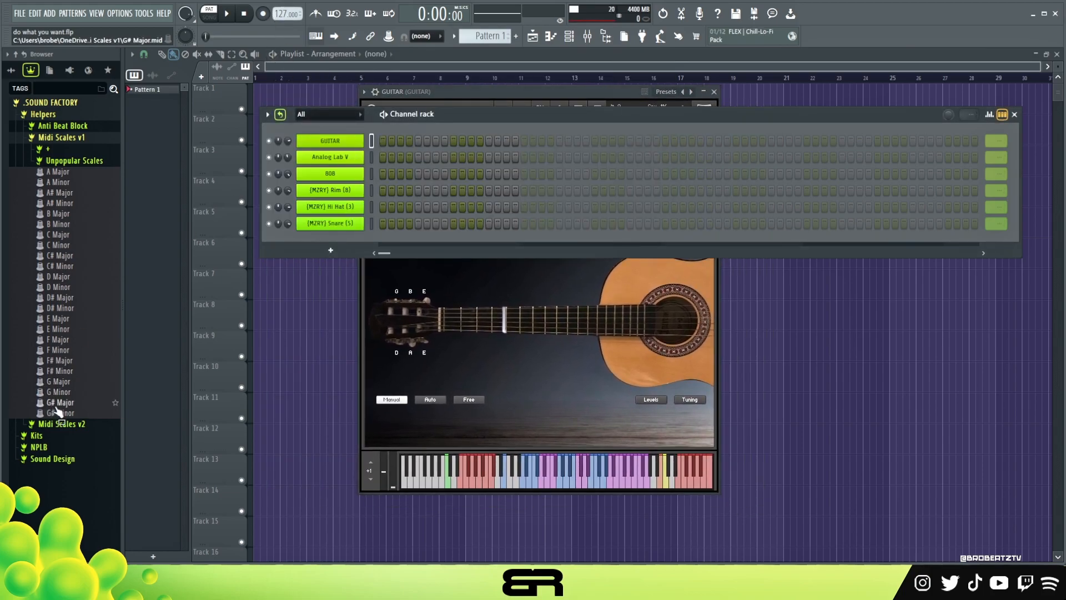
left_click_drag(61, 266, 327, 146)
left_click(89, 104)
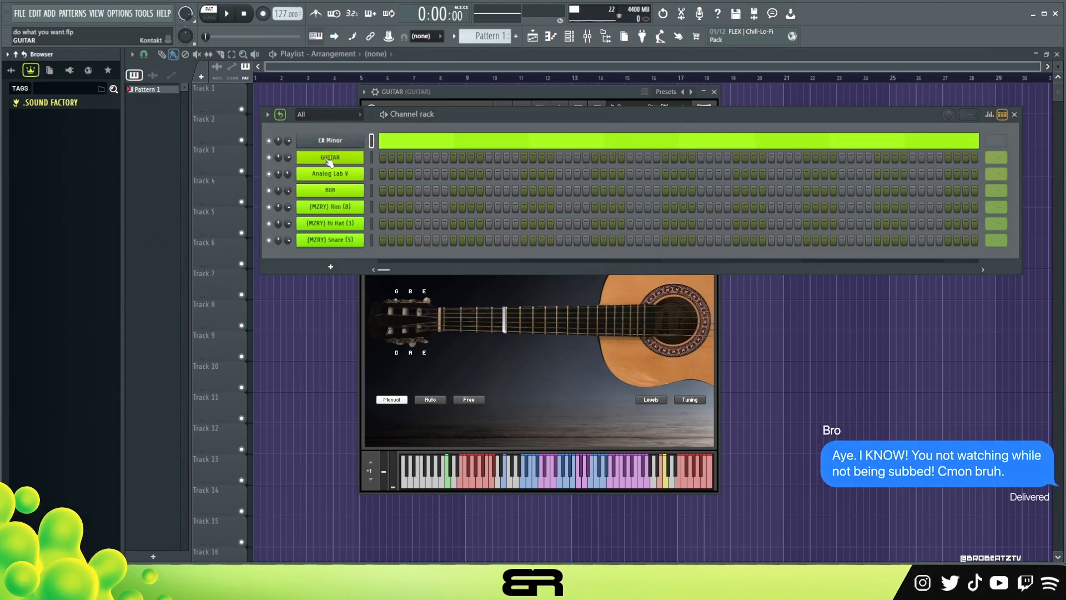
- Open the GUITAR channel's piano roll and place a C#4 note about one bar long at the start of bar 1
right_click(329, 158)
left_click(389, 161)
scroll(383, 199, "down", 4)
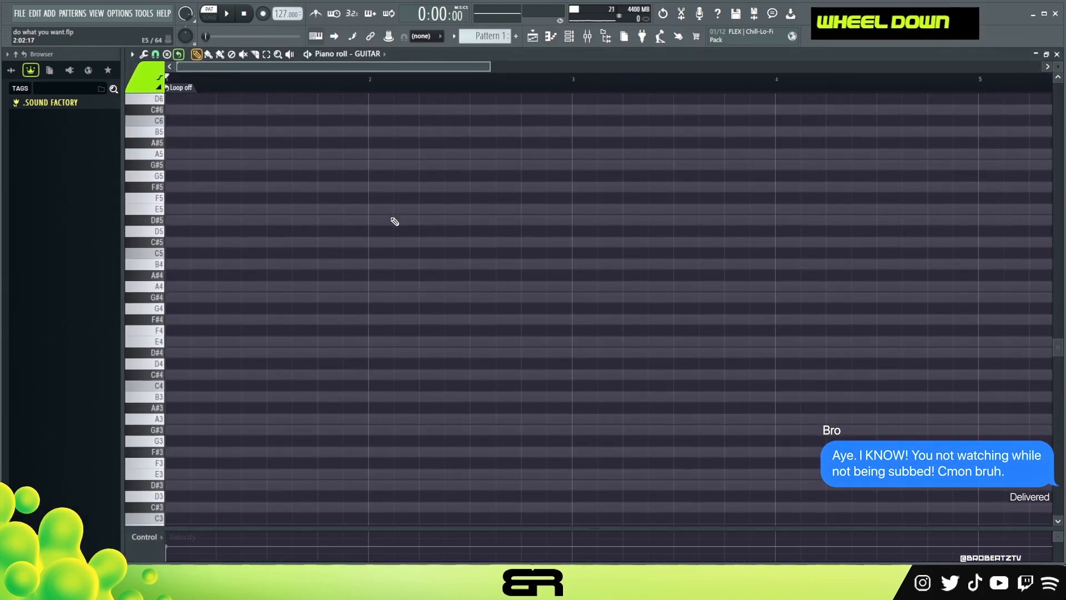
left_click_drag(488, 66, 553, 66)
scroll(383, 300, "up", 2)
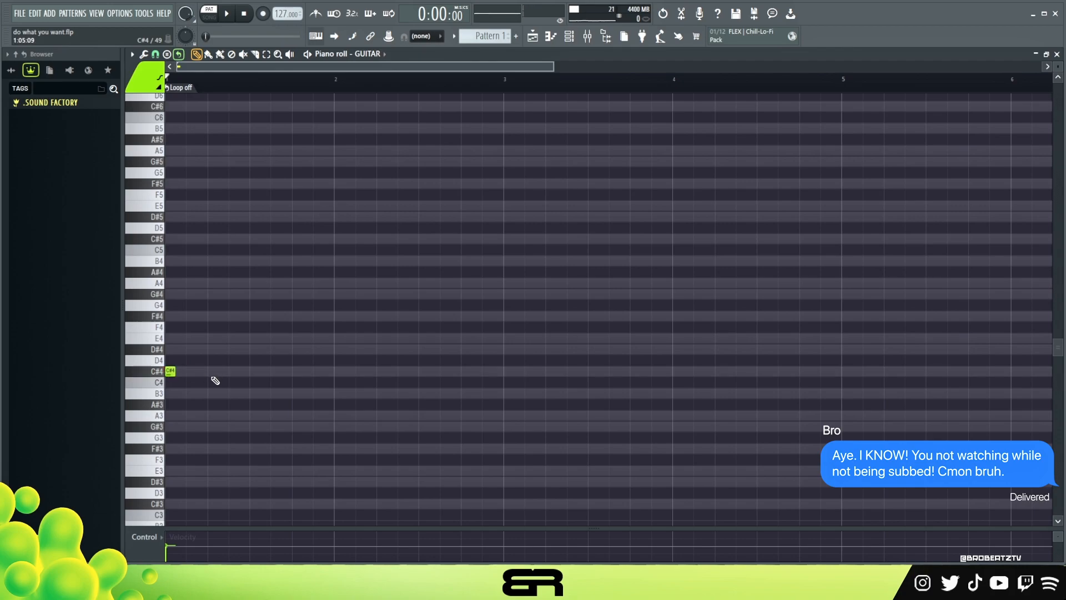
left_click_drag(174, 372, 326, 371)
left_click(198, 338, "shift")
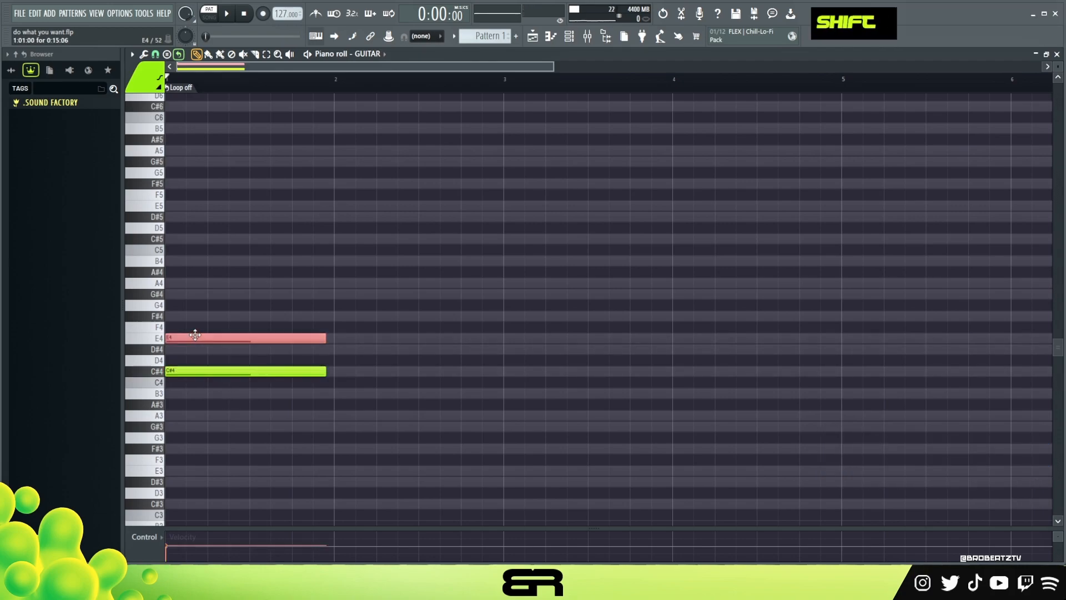
left_click(194, 292, "shift")
key("ctrl+Down")
right_click(269, 409)
right_click(267, 426)
right_click(250, 338)
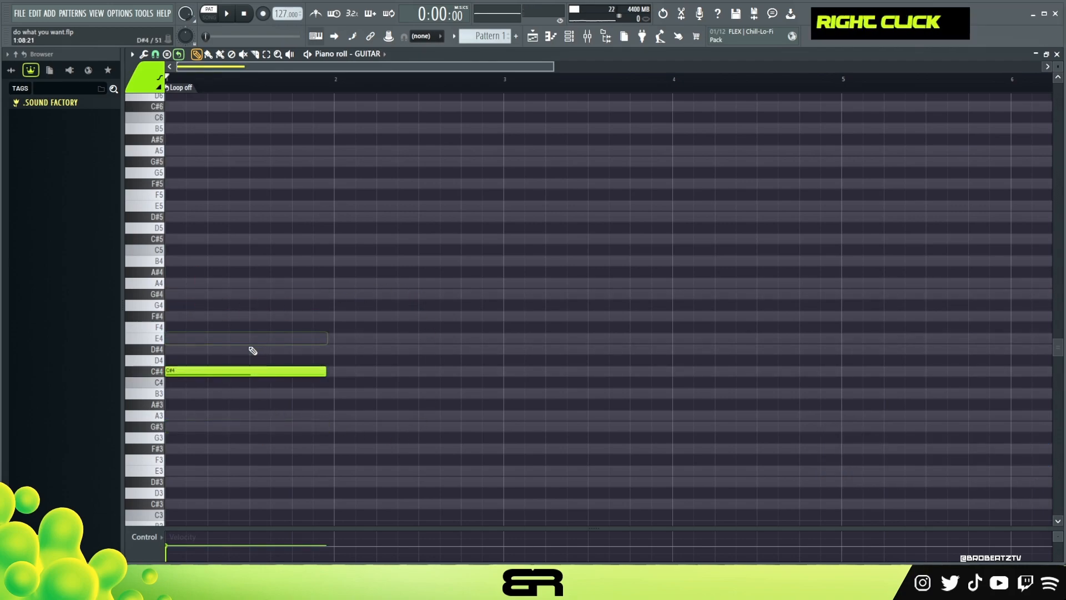
- Copy the C#4 note to B3 in bar 2 and A3 in bar 3, and audition the notes
left_click(217, 368, "ctrl")
left_click_drag(214, 362, 331, 388)
right_click(280, 361)
left_click(228, 372, "ctrl")
left_click_drag(228, 372, 532, 413)
right_click(335, 361, "alt")
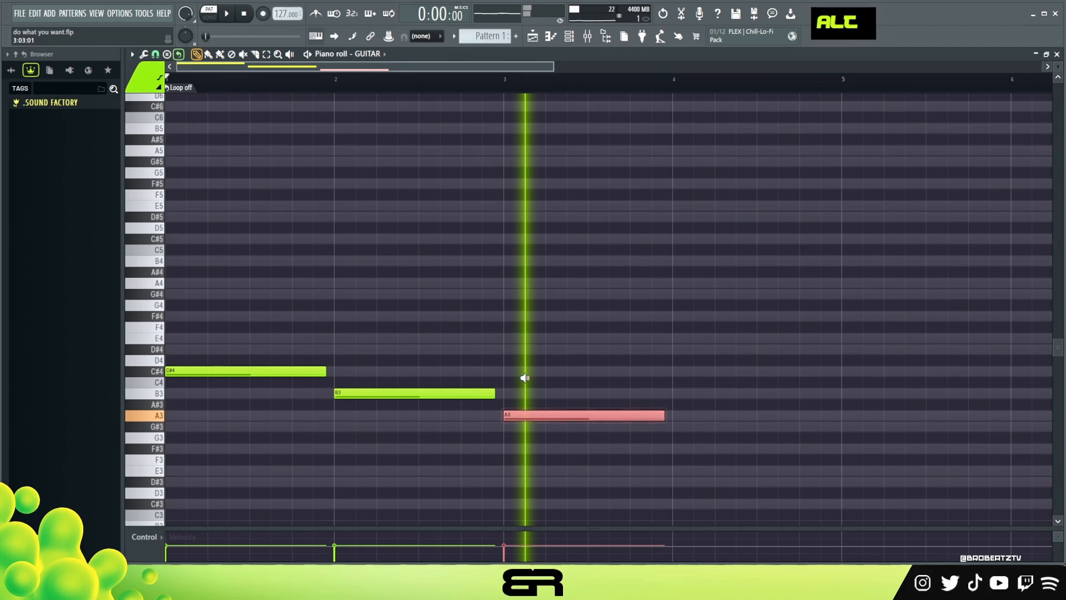
mouse_move(535, 419)
left_mouse_down()
mouse_move(524, 424)
mouse_move(535, 415)
left_mouse_up()
right_click(381, 377, "alt")
right_click(319, 363)
right_click(319, 363, "alt")
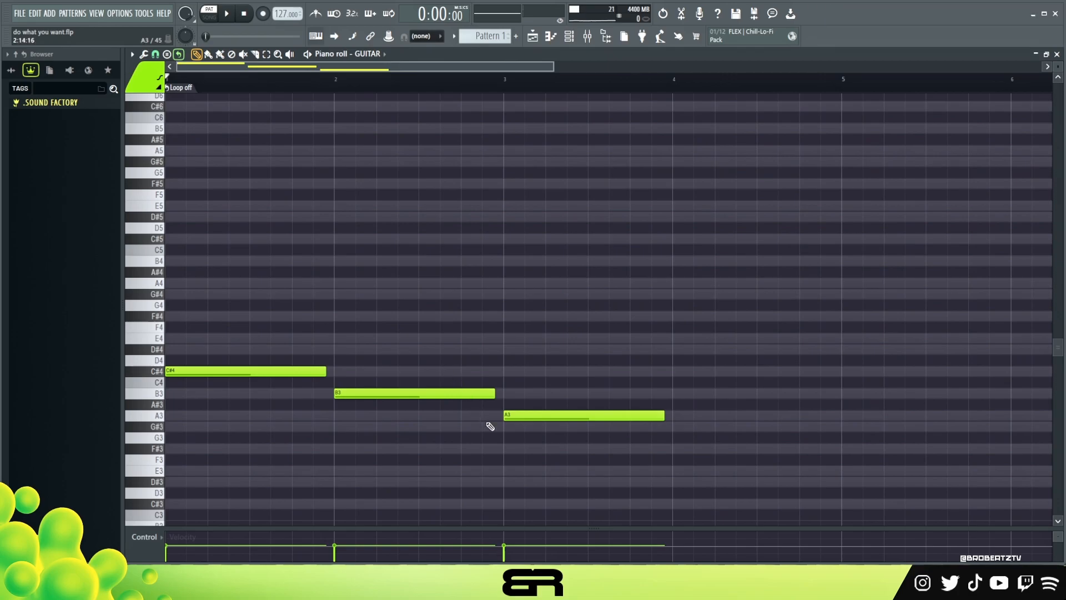
- Shorten the B3 note to about three quarters of a bar and stretch the A3 note from there to the end of bar 4
left_click_drag(525, 418, 456, 397)
left_click_drag(622, 415, 837, 416)
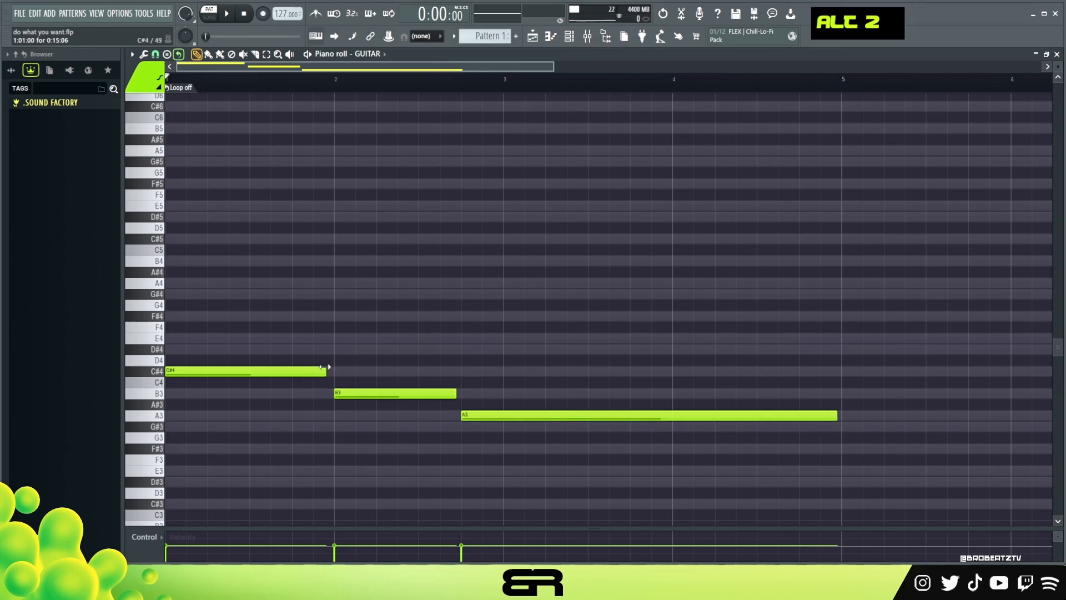
left_click_drag(325, 366, 329, 367)
- Play back the three bass notes and raise the velocity of all of them slightly
key("space")
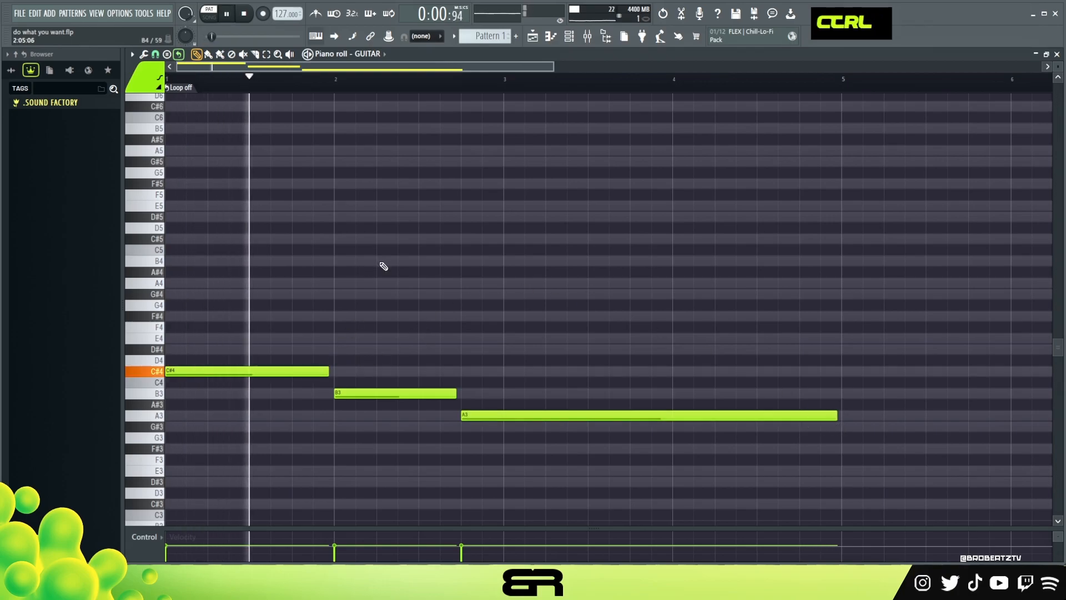
key("ctrl+a")
right_click(421, 267)
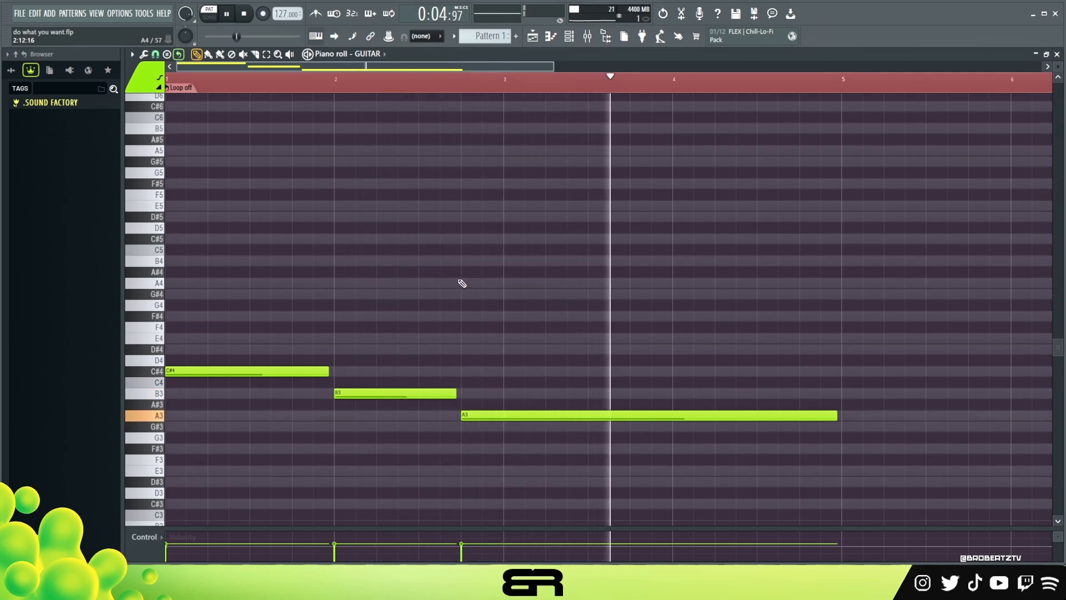
key("space")
right_click(367, 284)
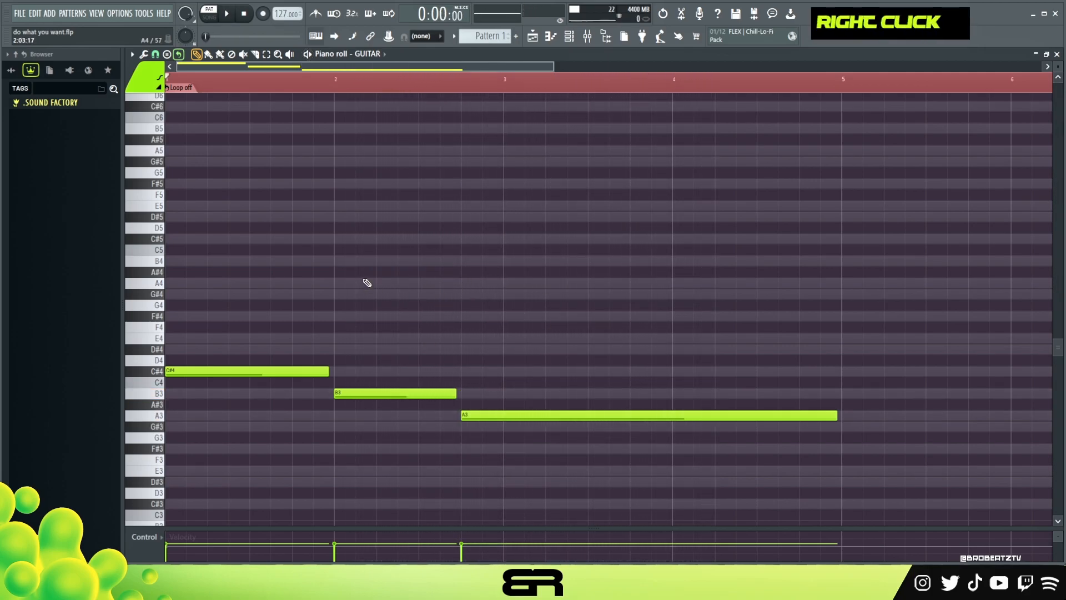
double_click(333, 78)
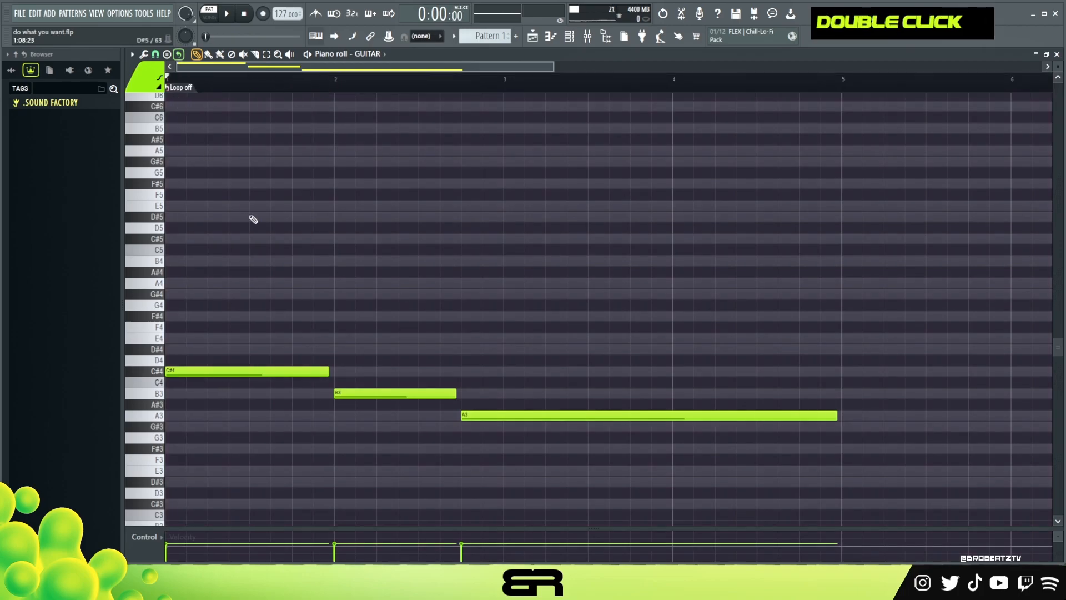
- Add a G#4 note above the C#4 note in bar 1, matching its length, with no E4 between them
scroll(251, 221, "up", 2)
scroll(275, 218, "down", 1)
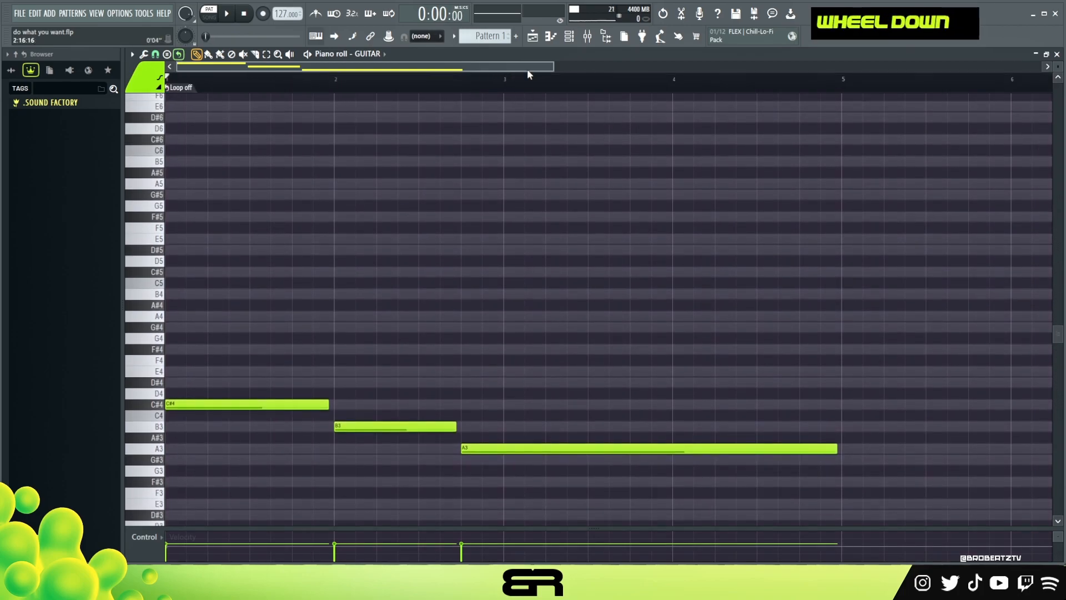
left_click_drag(553, 66, 499, 67)
right_click(487, 252)
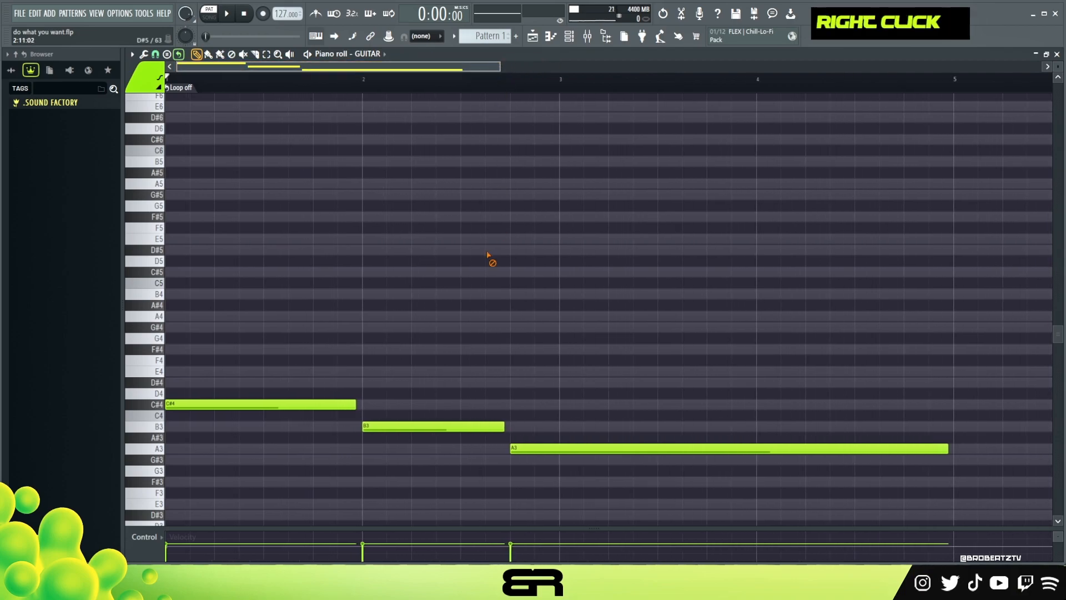
left_click_drag(274, 364, 195, 327)
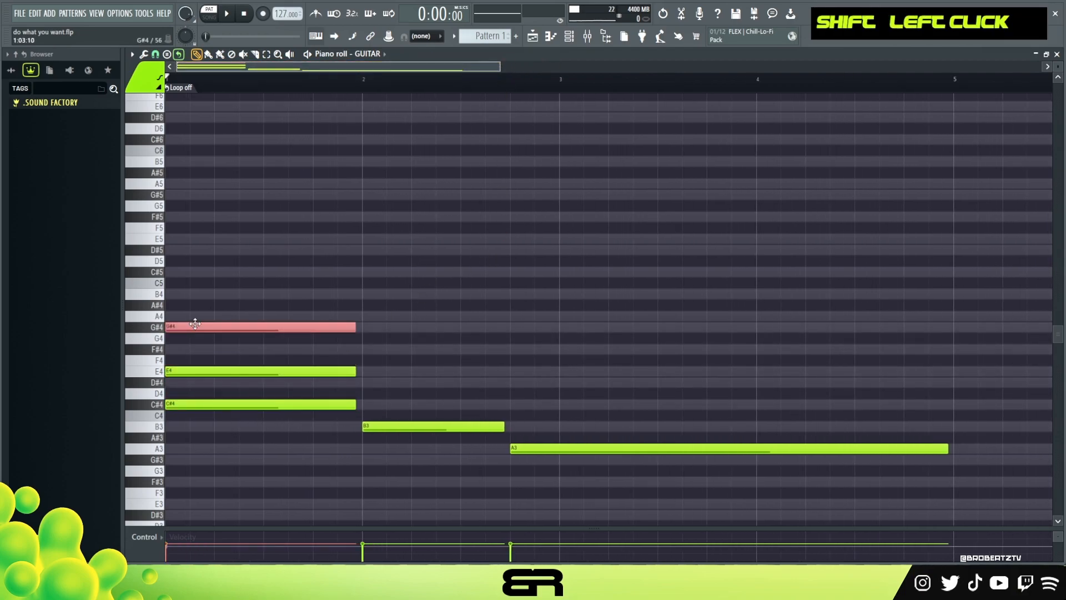
right_click(354, 307)
right_click(351, 369)
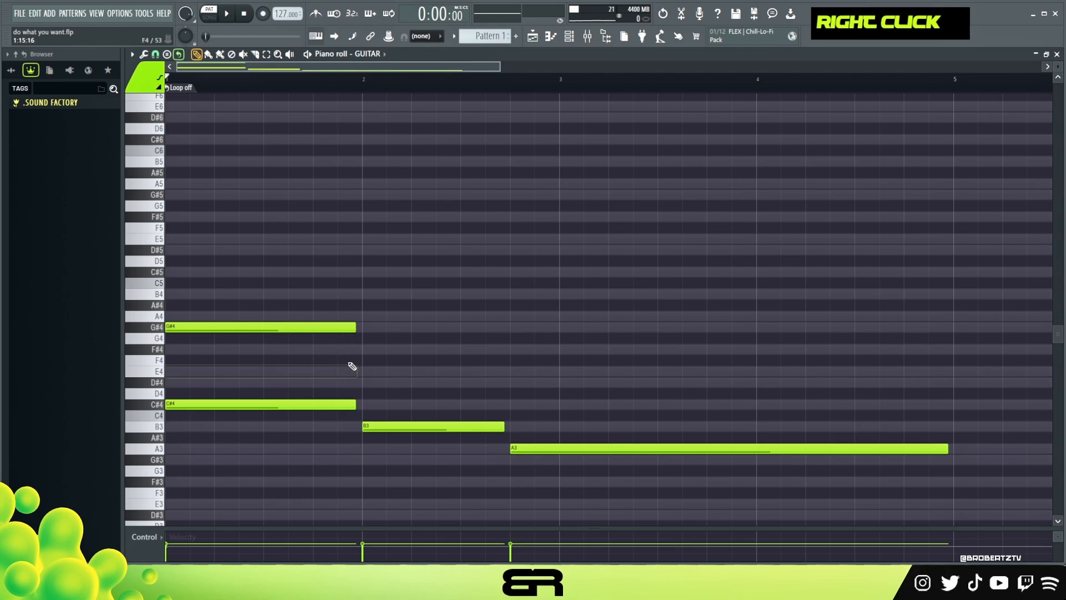
- Repeat the G#4 note in bars 2, 3 and 4 and trim all four notes to start on step 3 of their bar
left_click(351, 330, "ctrl")
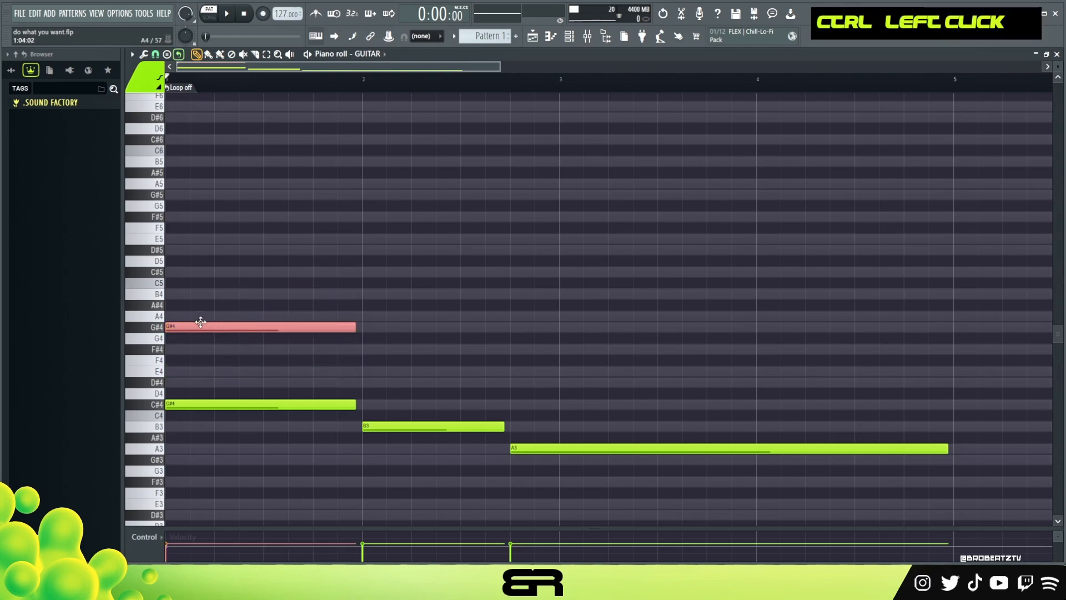
left_click_drag(195, 327, 609, 333)
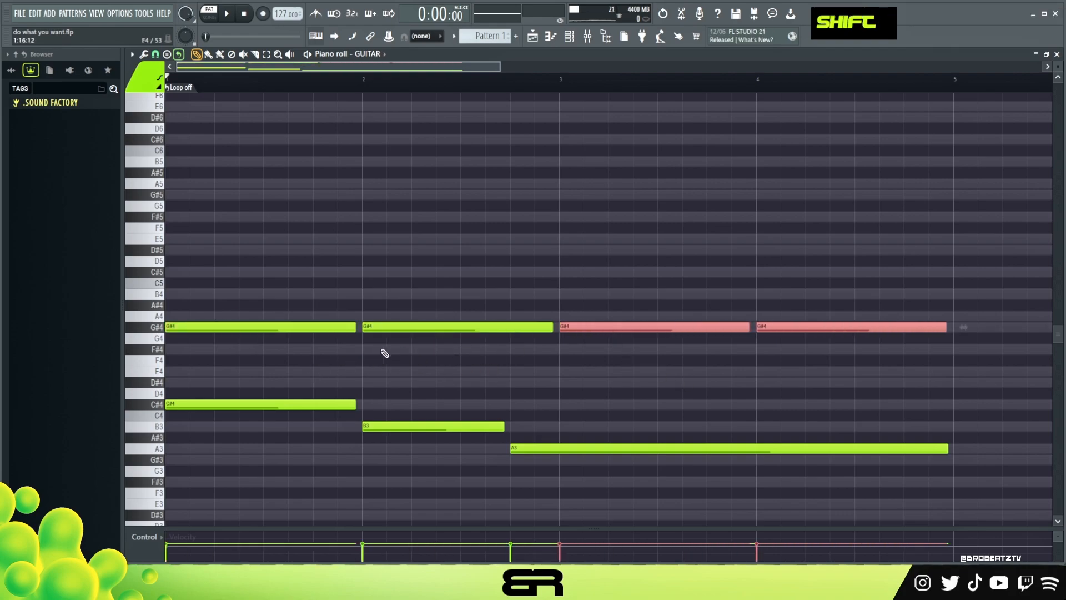
mouse_move(257, 300)
left_mouse_down()
mouse_move(638, 348)
mouse_move(827, 355)
left_mouse_up()
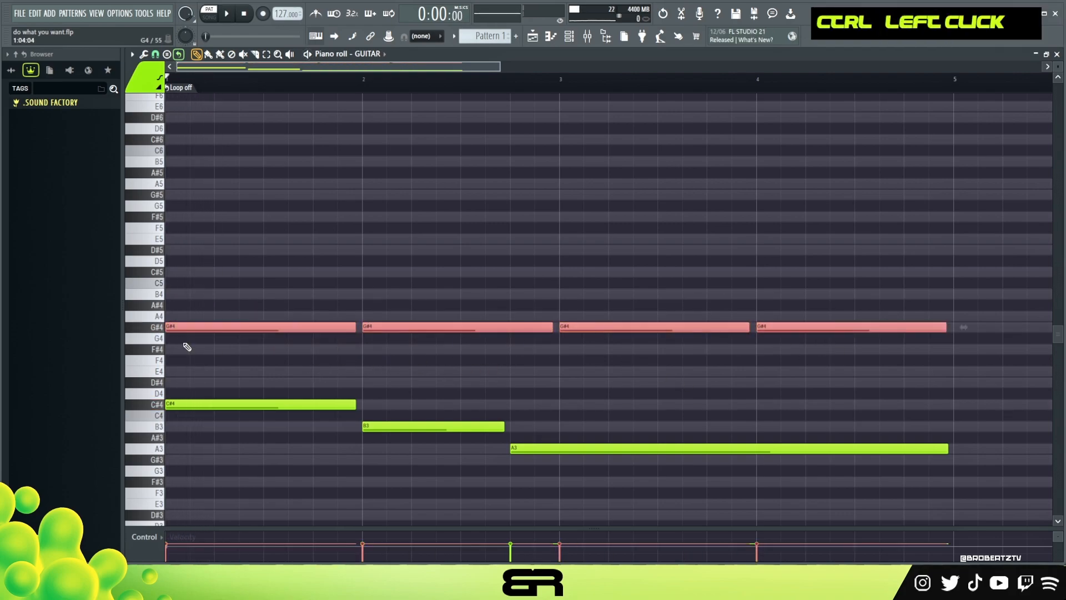
left_click_drag(169, 329, 193, 329)
- Lower the velocity of the four G#4 notes slightly while playing back the pattern
key("space")
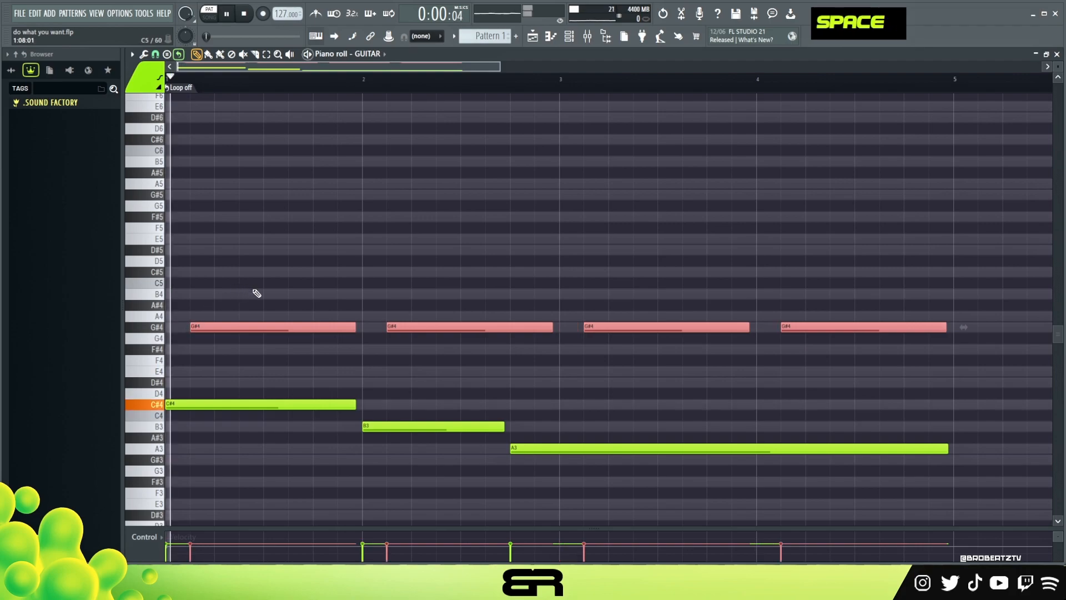
scroll(262, 302, "down", 2)
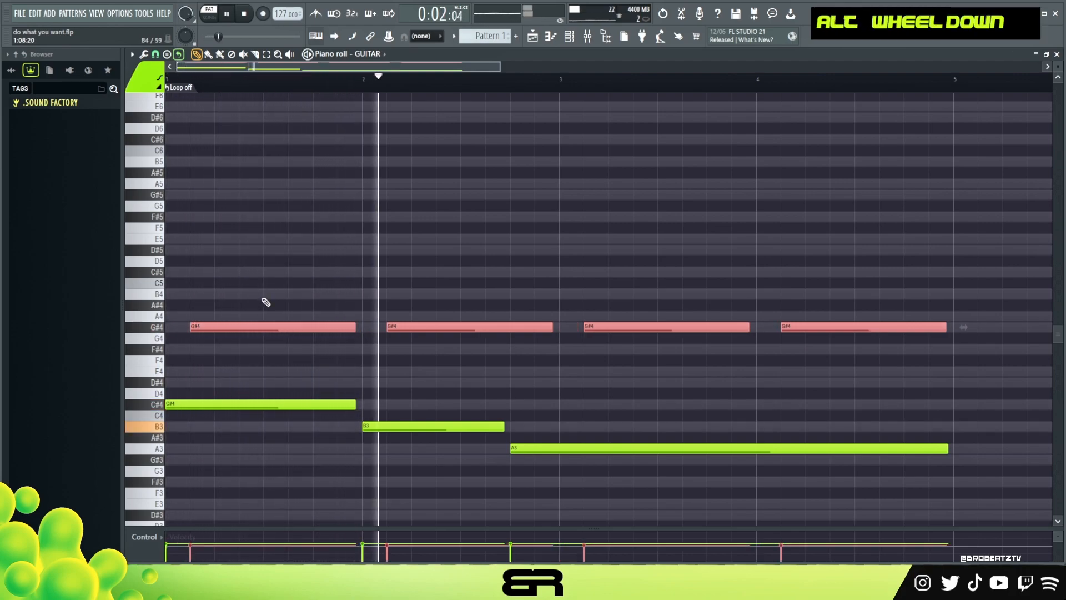
right_click(472, 301)
key("space")
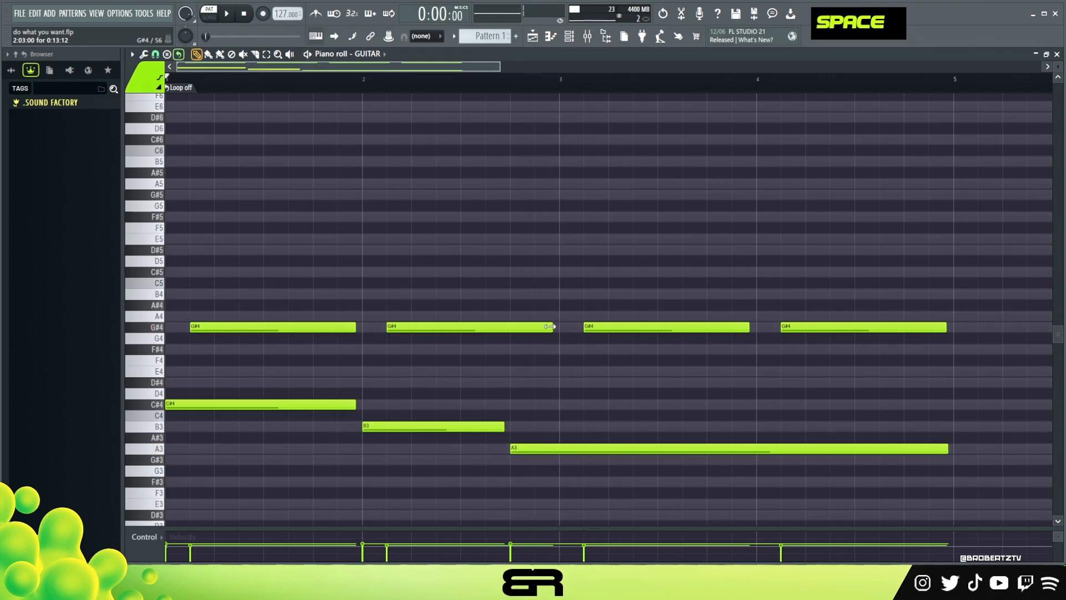
- Shorten the second G#4 note, stretch the third from 2:15:00 to just past the start of bar 4, and play back the pattern
left_click_drag(552, 327, 511, 327)
left_click_drag(614, 331, 565, 332)
left_click_drag(699, 329, 761, 329)
key("space")
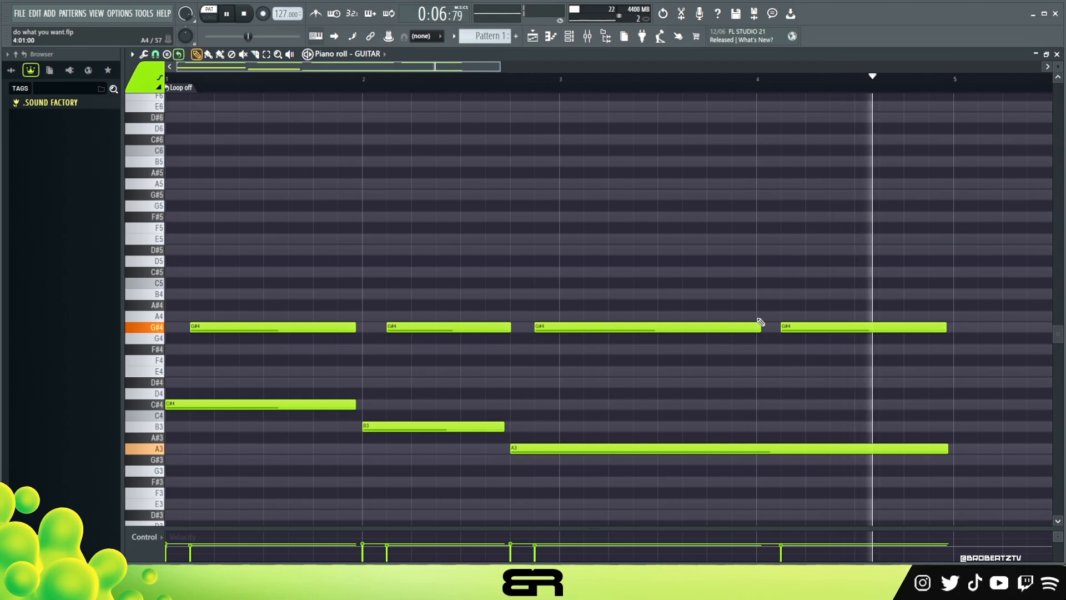
key("space")
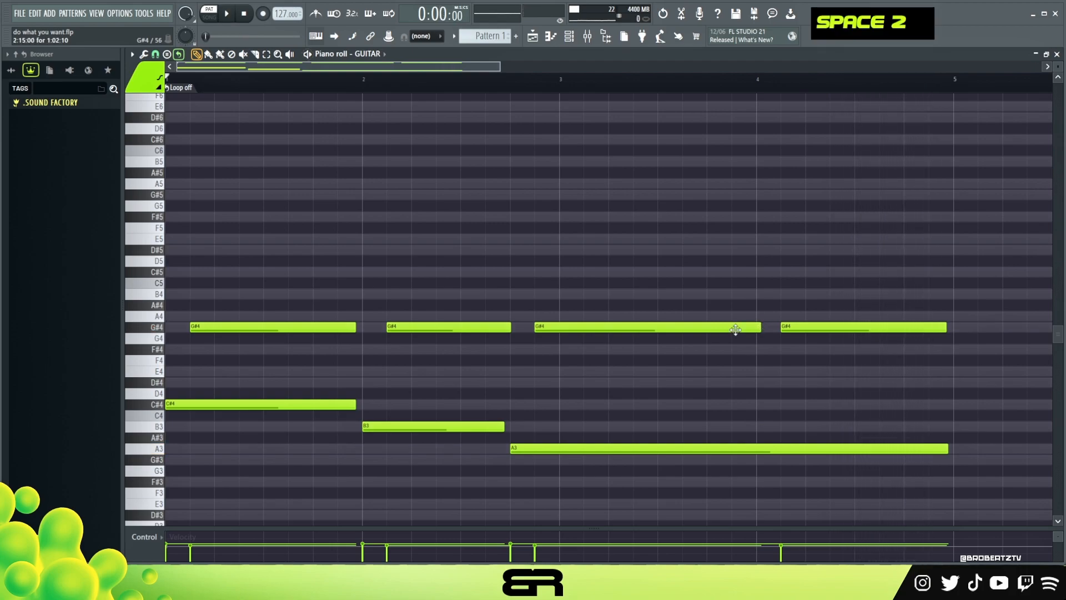
- Copy the C#4 note in bar 1 to E4 and transpose the copy up two octaves to E6
scroll(314, 364, "up", 1)
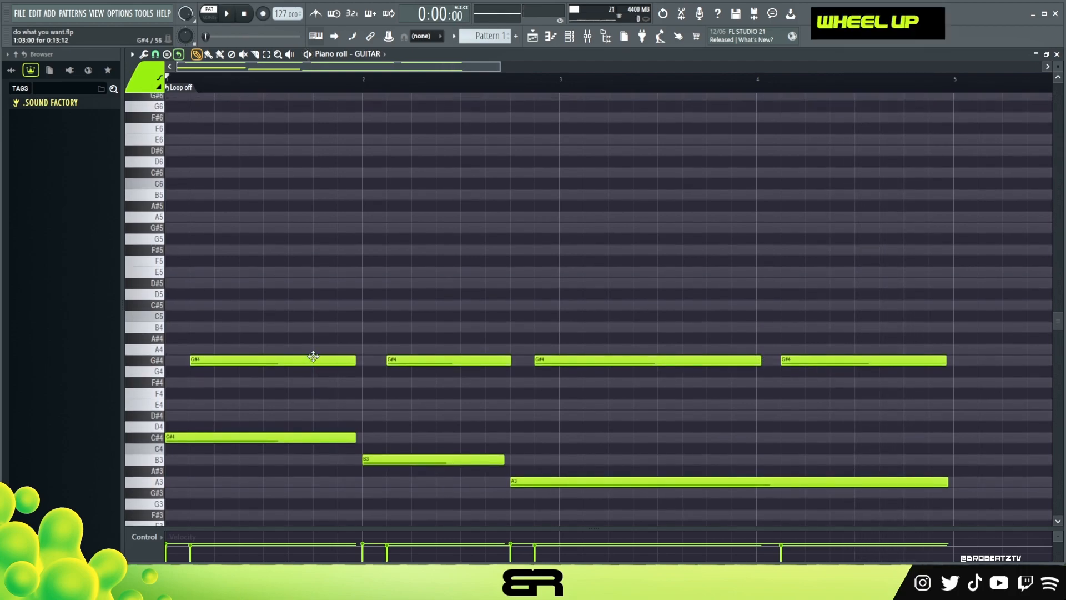
left_click(210, 437, "ctrl")
left_click_drag(208, 437, 206, 404)
left_click_drag(204, 345, 255, 442)
right_click(245, 426, "alt")
right_click(246, 426, "alt")
left_click(244, 406, "ctrl")
key("ctrl+Up")
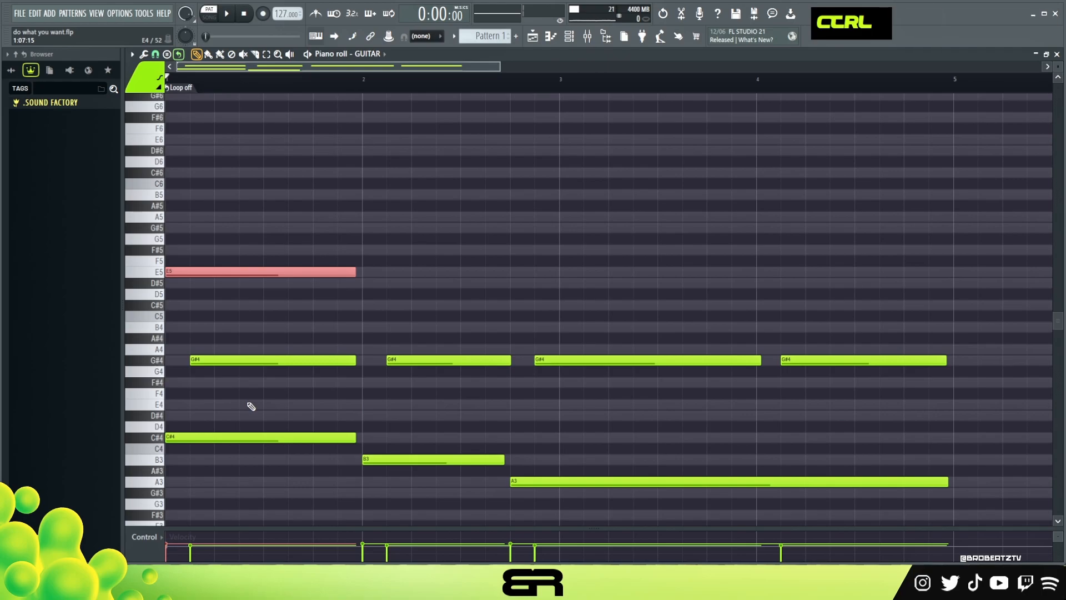
key("ctrl+Up")
right_click(304, 236)
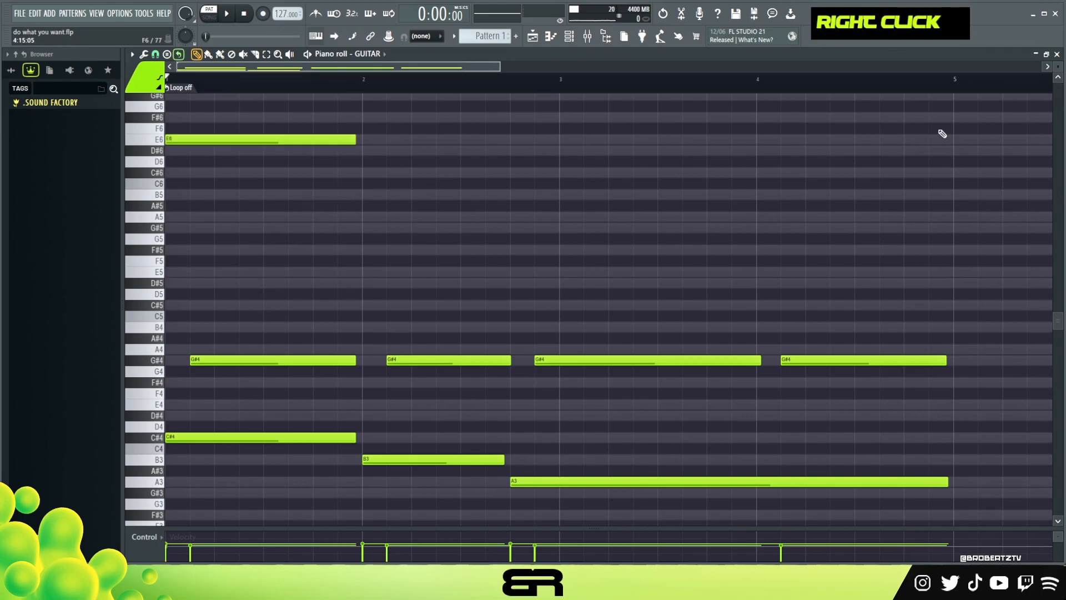
- Trim the E6 note to start at 1:05:00 and last about a quarter of a bar
scroll(1057, 66, "up", 1)
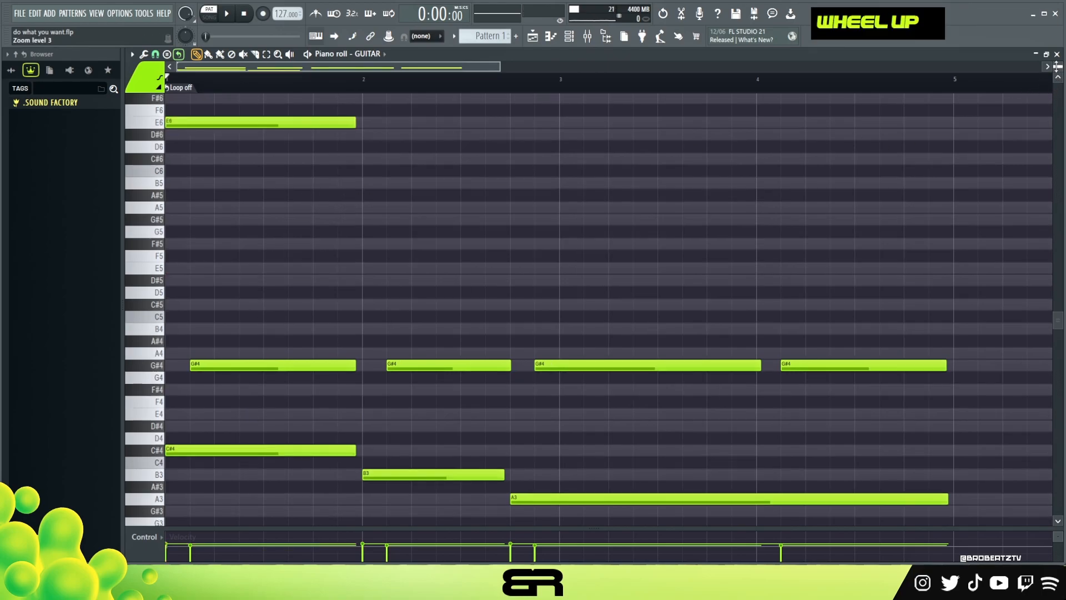
right_click(327, 144)
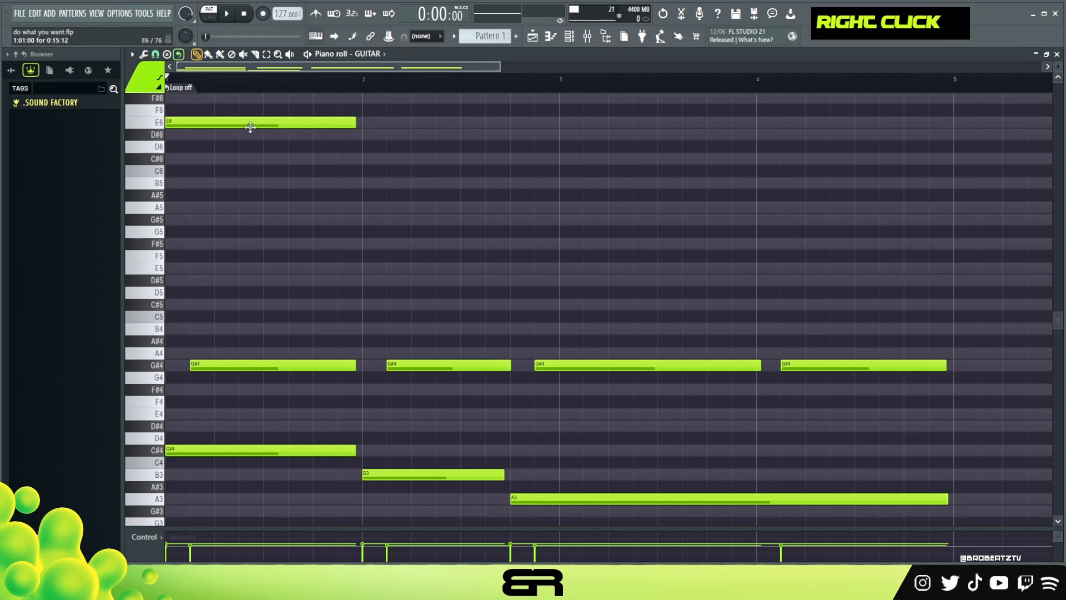
left_click_drag(250, 127, 297, 128)
left_click_drag(404, 123, 270, 124)
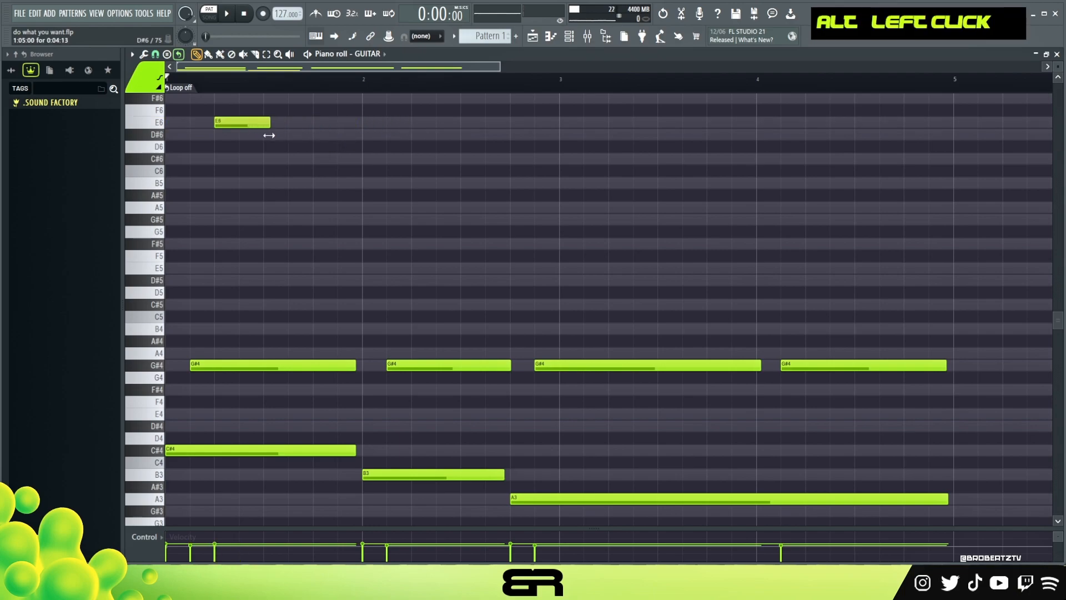
- Lower the velocity of the E6 note well below the other notes and enlarge the velocity lane
left_click(253, 127, "ctrl")
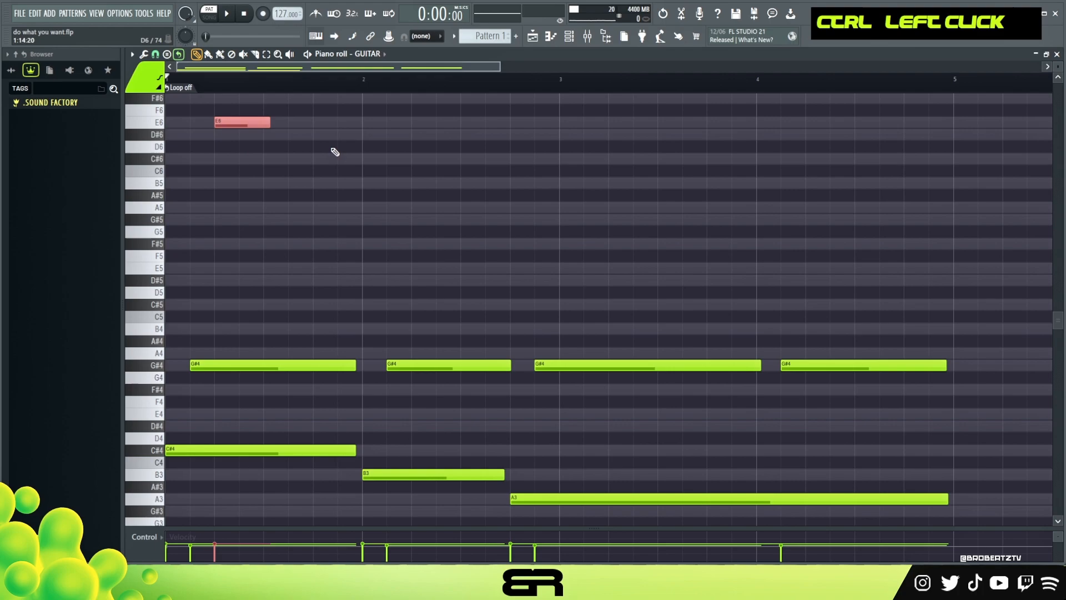
scroll(296, 155, "down", 3, "alt")
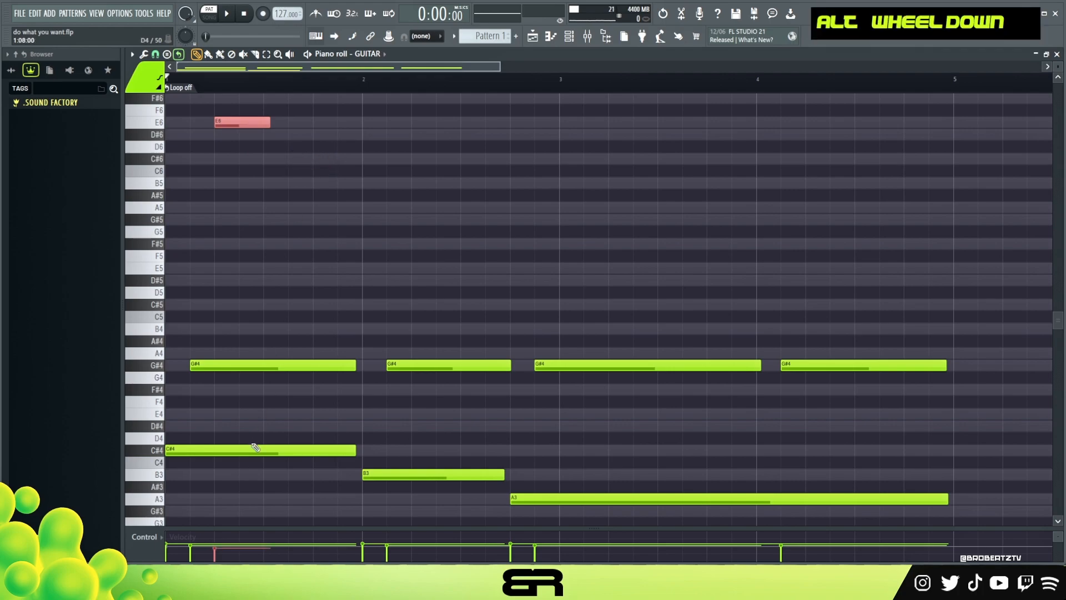
left_click_drag(262, 527, 272, 416)
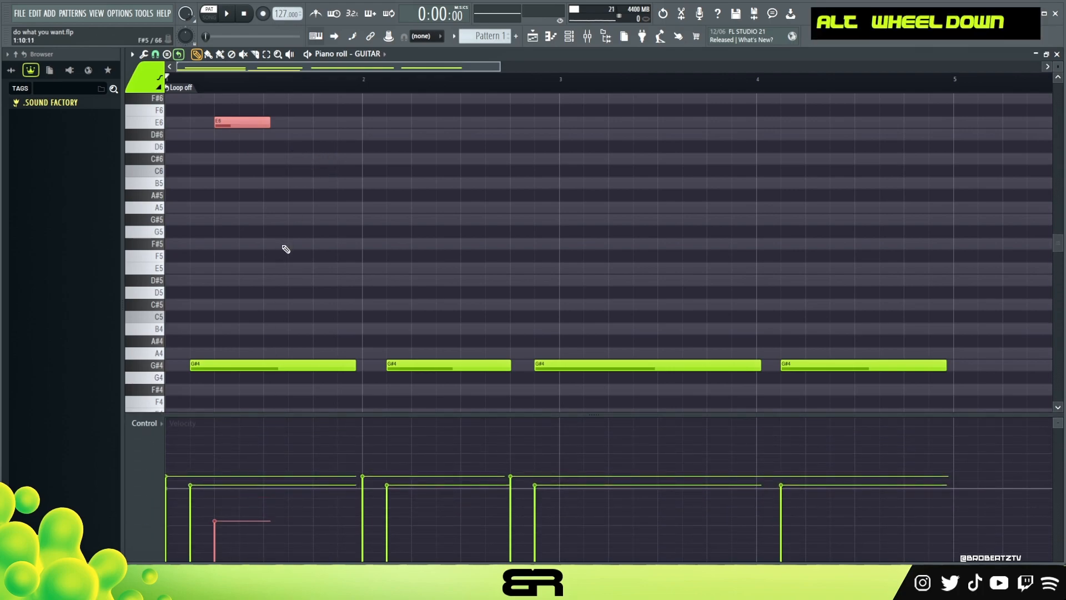
- Raise the velocity of the E6 note slightly, play back the pattern, and shrink the velocity lane
scroll(286, 250, "up", 2, "alt")
mouse_move(278, 412)
left_mouse_down()
mouse_move(276, 433)
mouse_move(283, 409)
left_mouse_up()
scroll(289, 390, "up", 4, "alt")
key("space")
key("space")
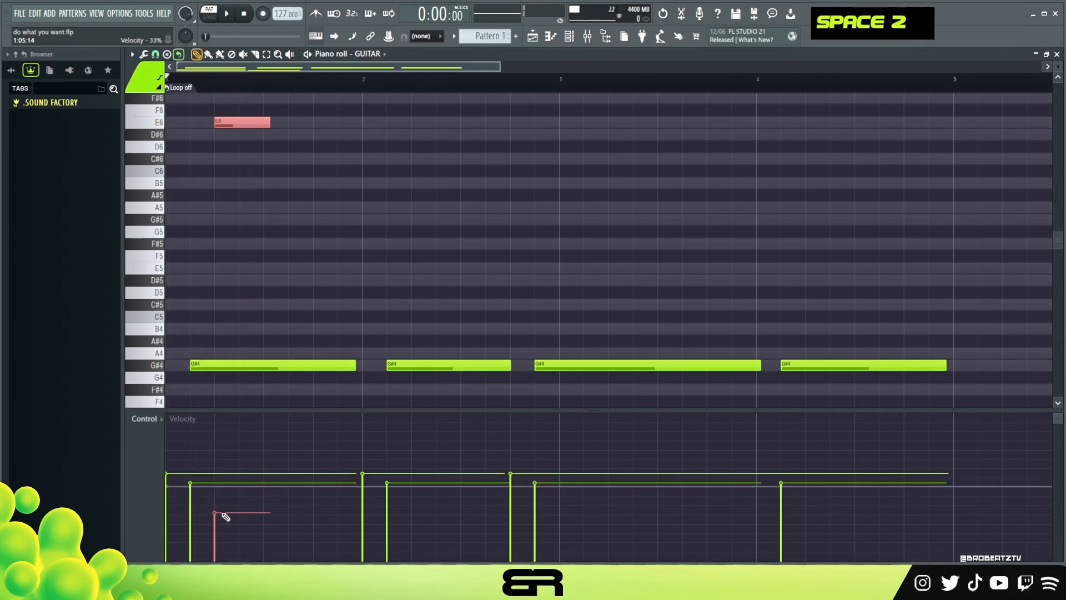
left_click_drag(239, 411, 239, 521)
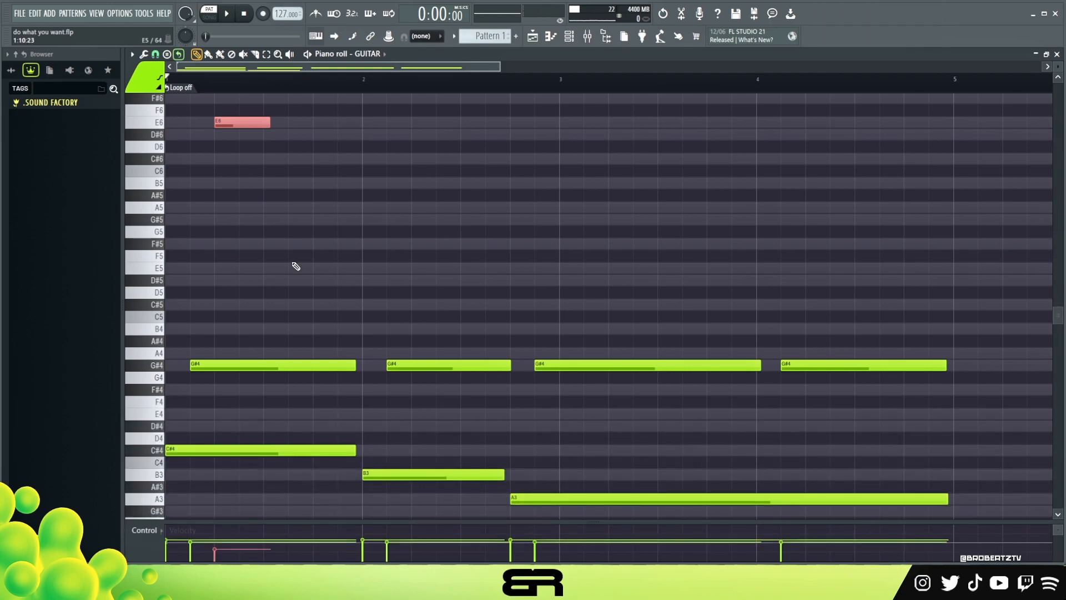
- Lengthen the E6 note to 0:10:08 and copy it down to D#6, starting at 1:11:00
right_click(280, 192)
left_click_drag(269, 122, 338, 123, "alt")
left_click(288, 122, "ctrl")
left_click_drag(244, 123, 318, 137)
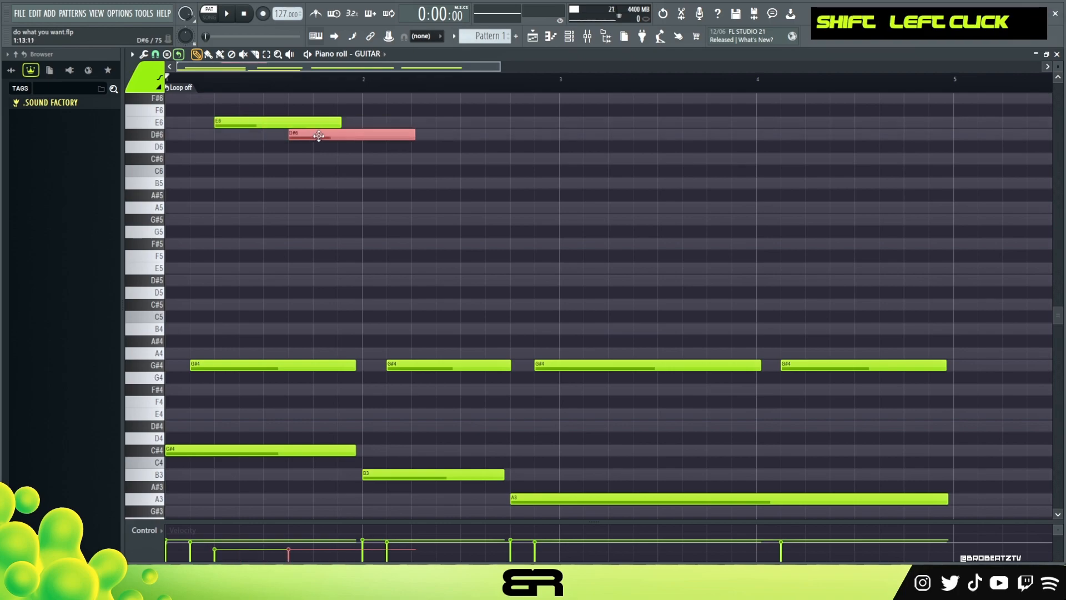
key("space")
key("space")
- Raise the velocity of the E6 and D#6 notes and check their level in playback
left_click_drag(277, 106, 336, 161, "ctrl")
scroll(358, 212, "up", 3)
key("space")
key("space")
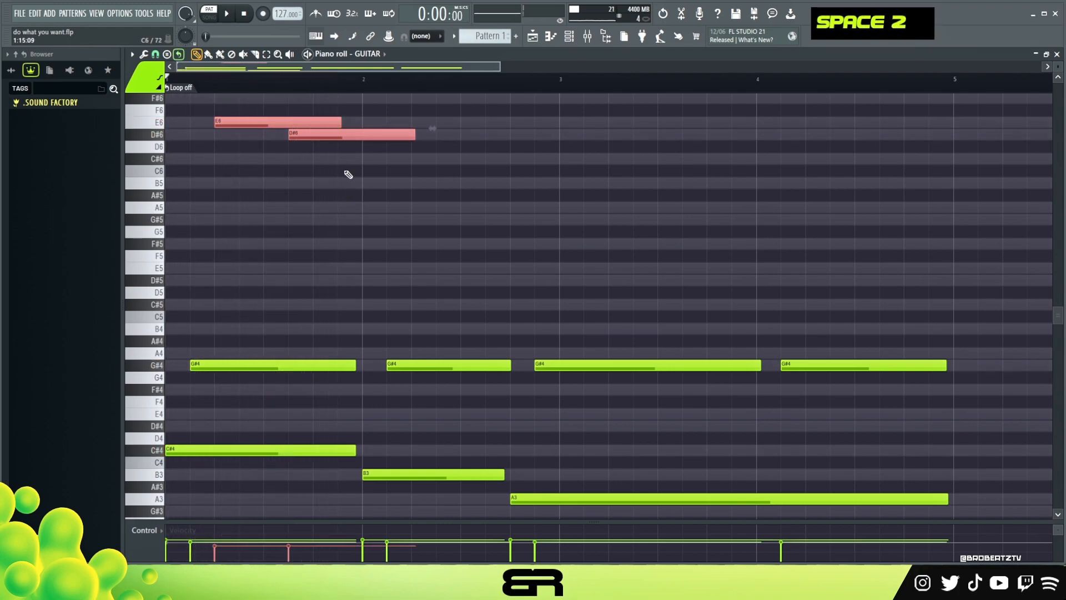
scroll(317, 138, "up", 2)
key("space")
left_click(357, 137, "ctrl")
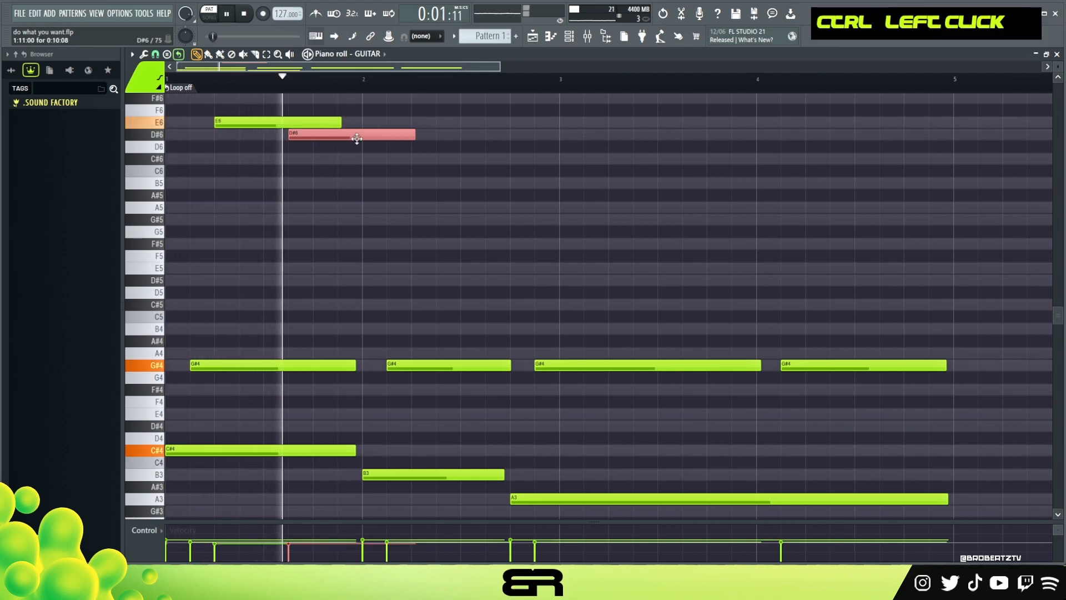
key("space")
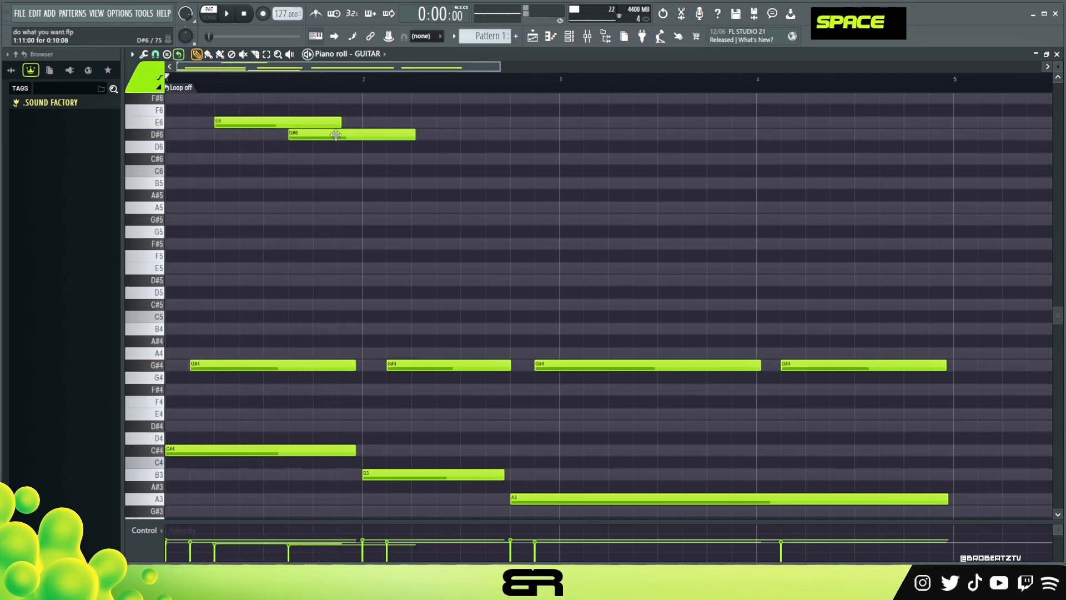
- Copy the D#6 note to B5, starting at 1:15:00, and play back the pattern
left_click(335, 135, "ctrl")
left_click_drag(350, 138, 391, 185, "shift")
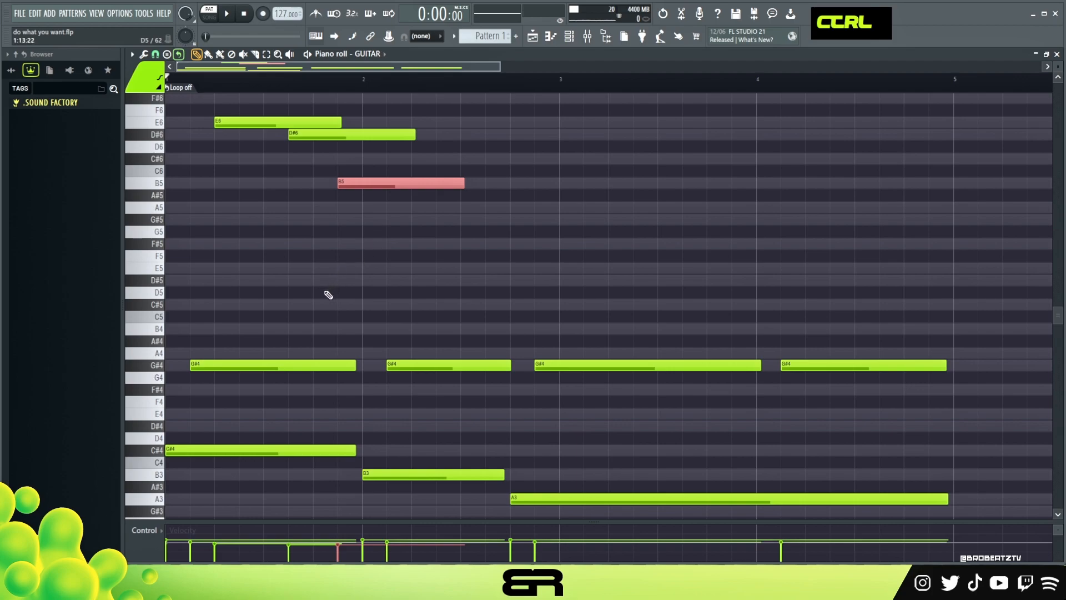
key("space")
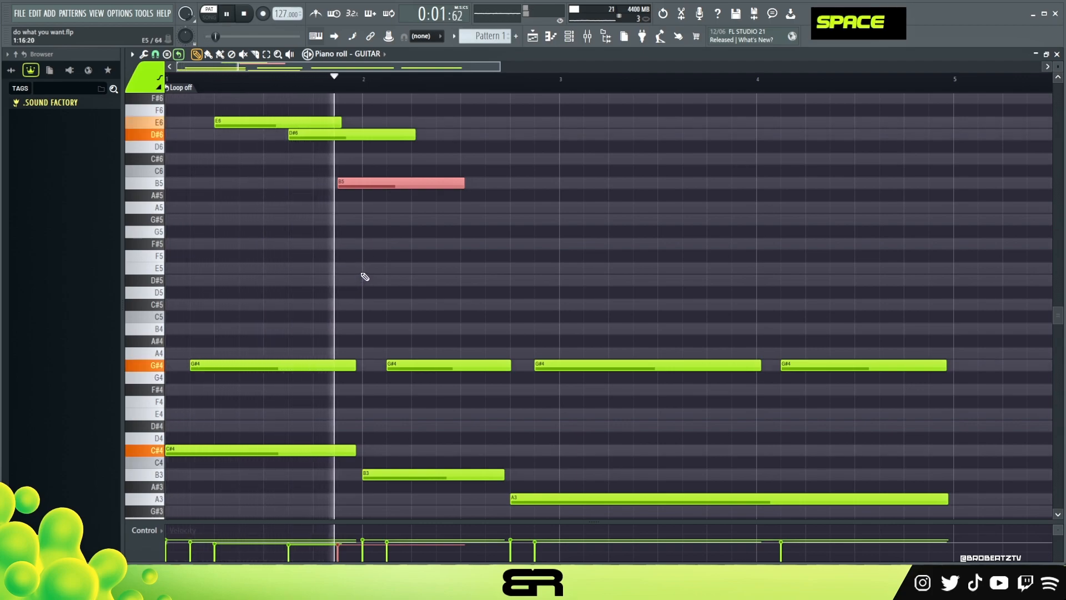
key("space")
- Add an F#5 note at 2:01:00 and shorten it to 0:01:20
left_click_drag(360, 232, 362, 245)
key("space")
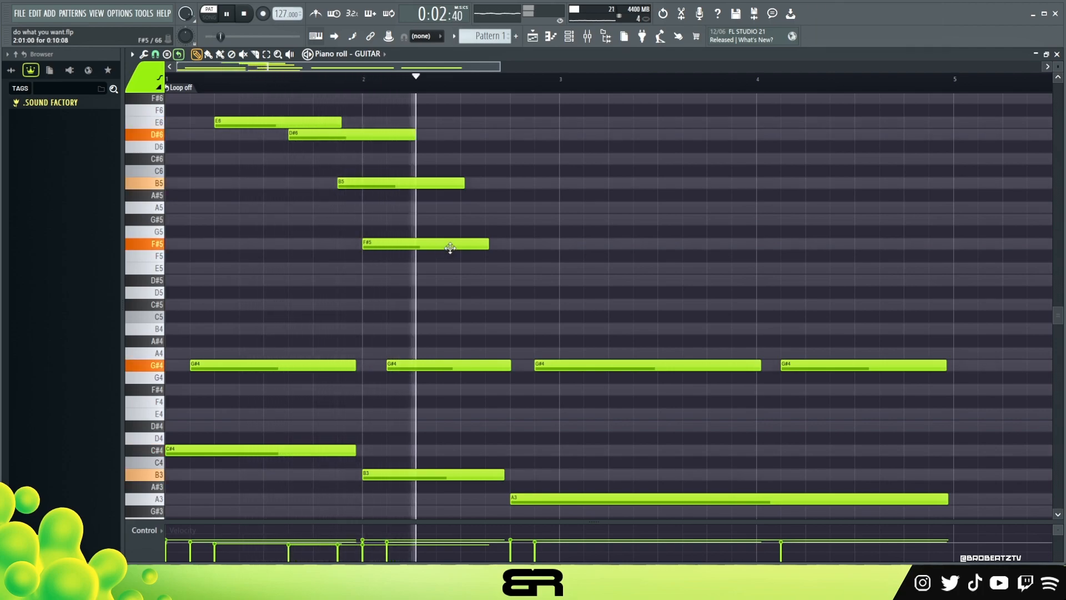
key("space")
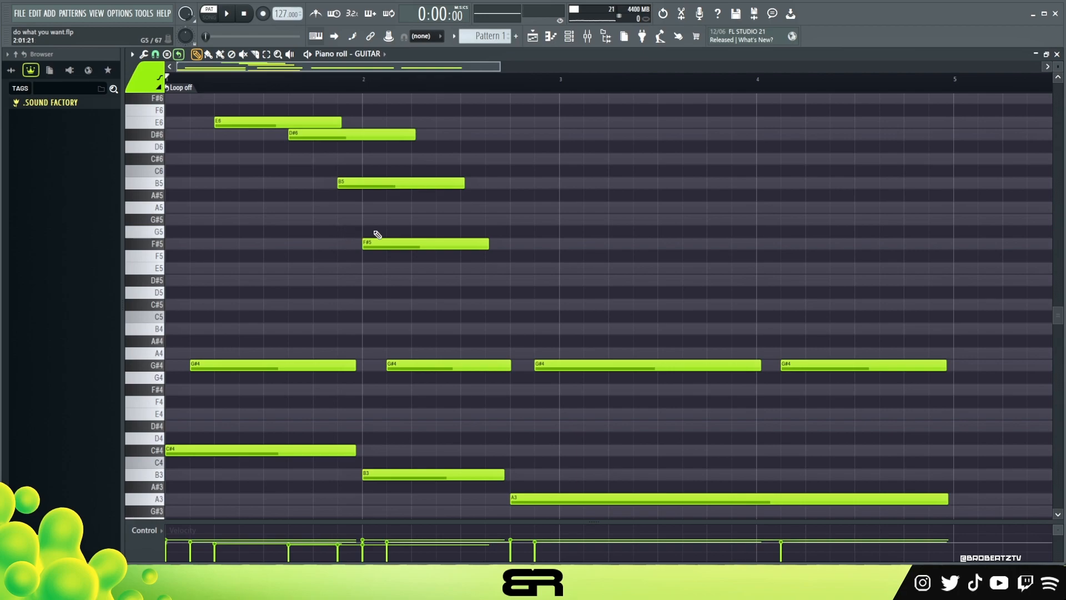
left_click_drag(488, 245, 383, 247)
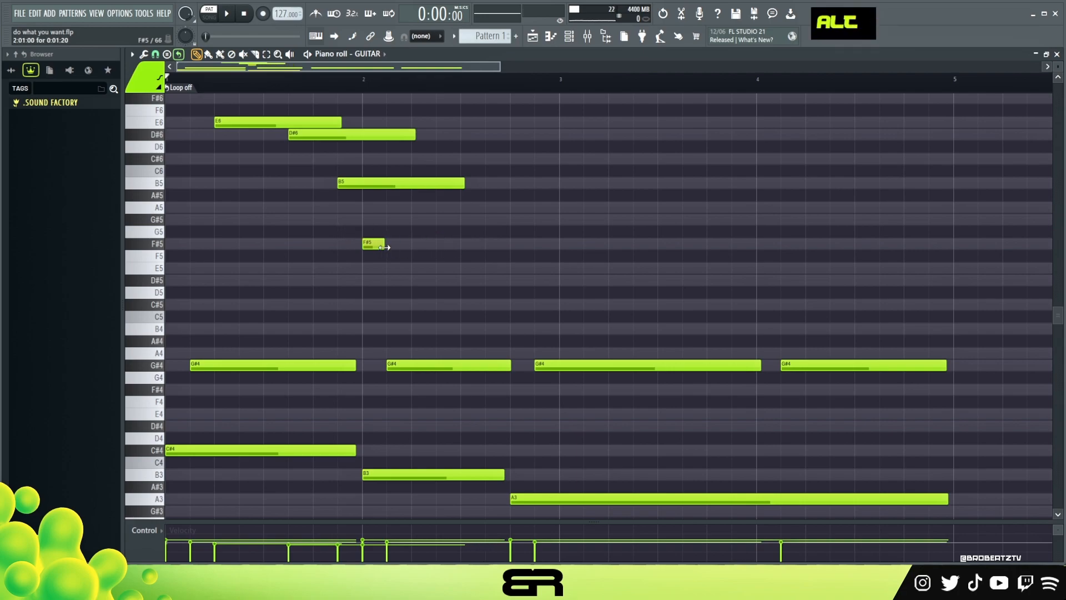
- Raise the velocity of the E6, D#6, B5 and F#5 notes slightly
left_click_drag(466, 274, 196, 98)
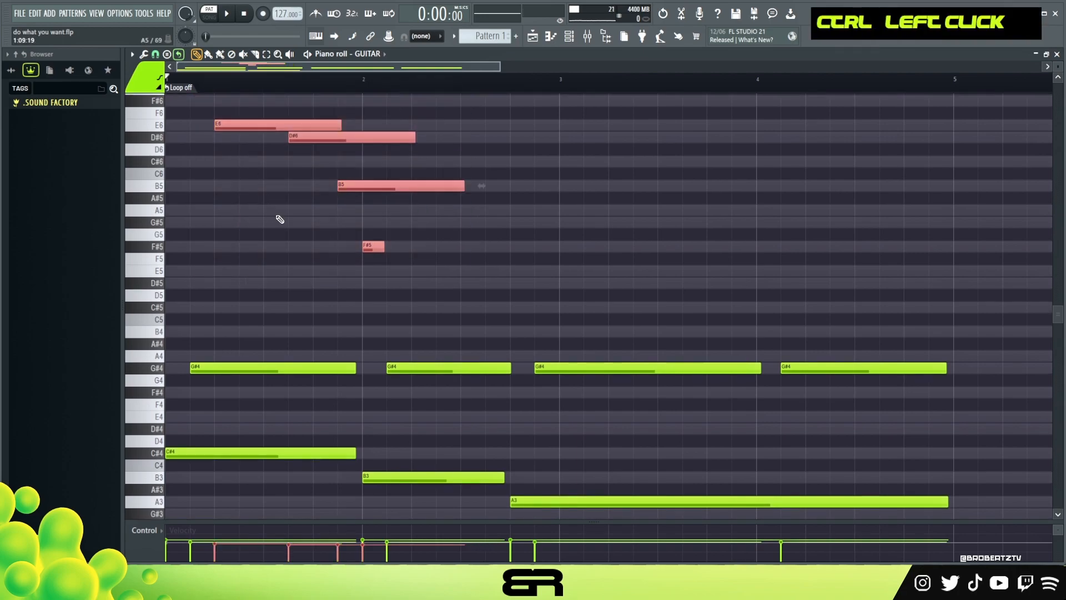
scroll(281, 220, "up", 3)
right_click(425, 250)
- Copy the short F#5 note through bar 2 to E5, F#5, G#5 and E5, and lengthen the four copies
mouse_move(395, 245)
left_mouse_down()
mouse_move(365, 273)
mouse_move(397, 278)
mouse_move(418, 242)
mouse_move(476, 265)
mouse_move(485, 243)
mouse_move(449, 224)
left_mouse_up()
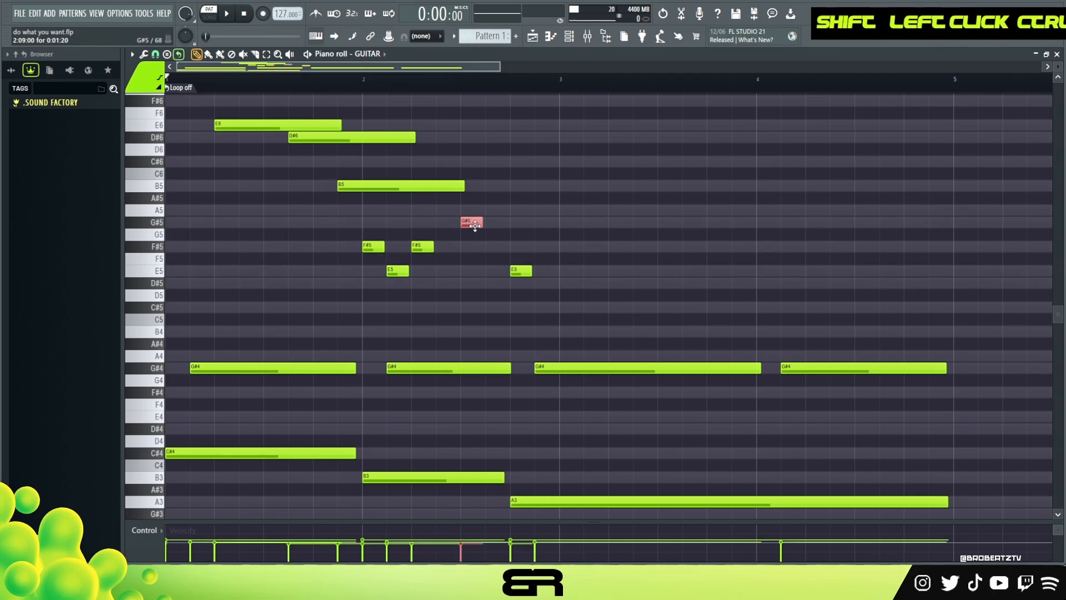
left_click_drag(483, 222, 517, 222)
left_click_drag(440, 228, 388, 275)
left_click_drag(434, 249, 675, 272)
left_click(464, 287, "ctrl")
key("space")
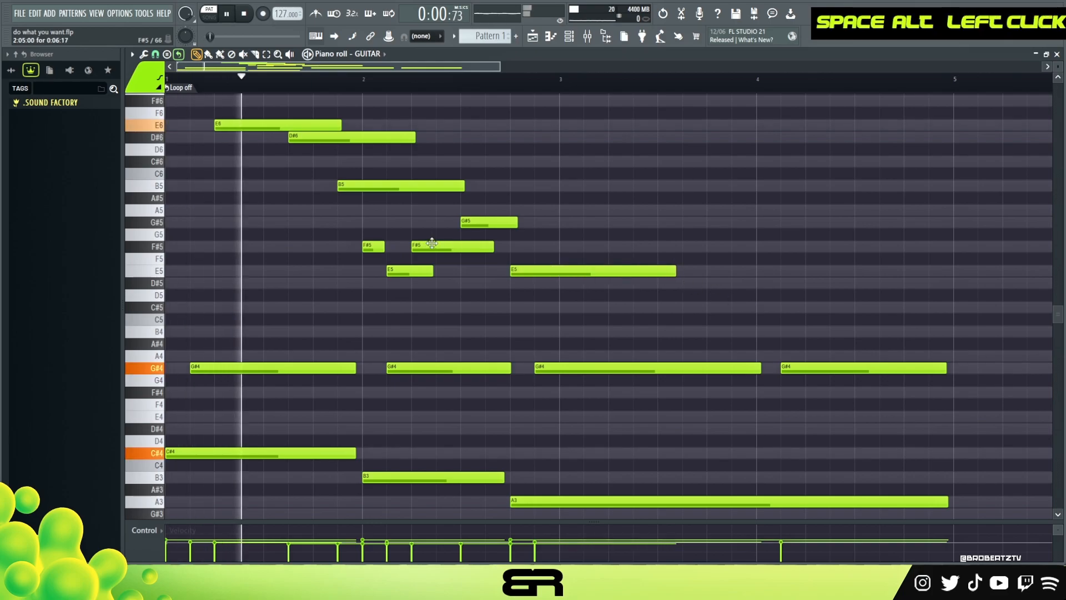
- Raise the velocity of the E6 note, plus the velocity of all notes in the pattern
left_click(250, 127, "ctrl")
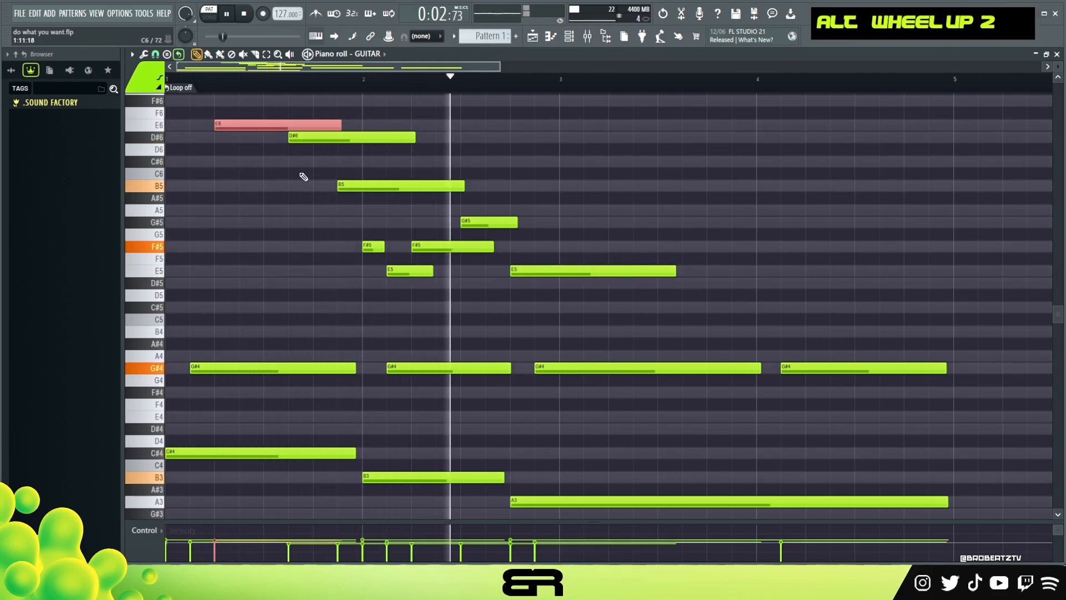
key("space")
key("ctrl+a")
scroll(454, 248, "up", 4, "alt")
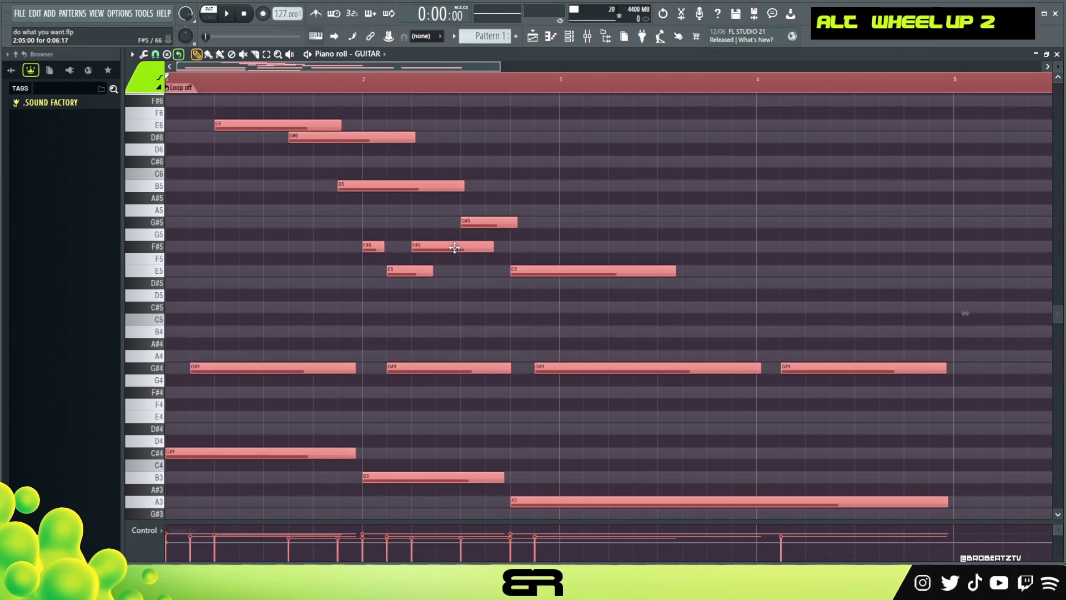
- Lower the velocity of all the upper melody notes slightly and play back the pattern
left_click_drag(297, 118, 587, 284, "ctrl")
scroll(588, 283, "down", 1, "alt")
key("space")
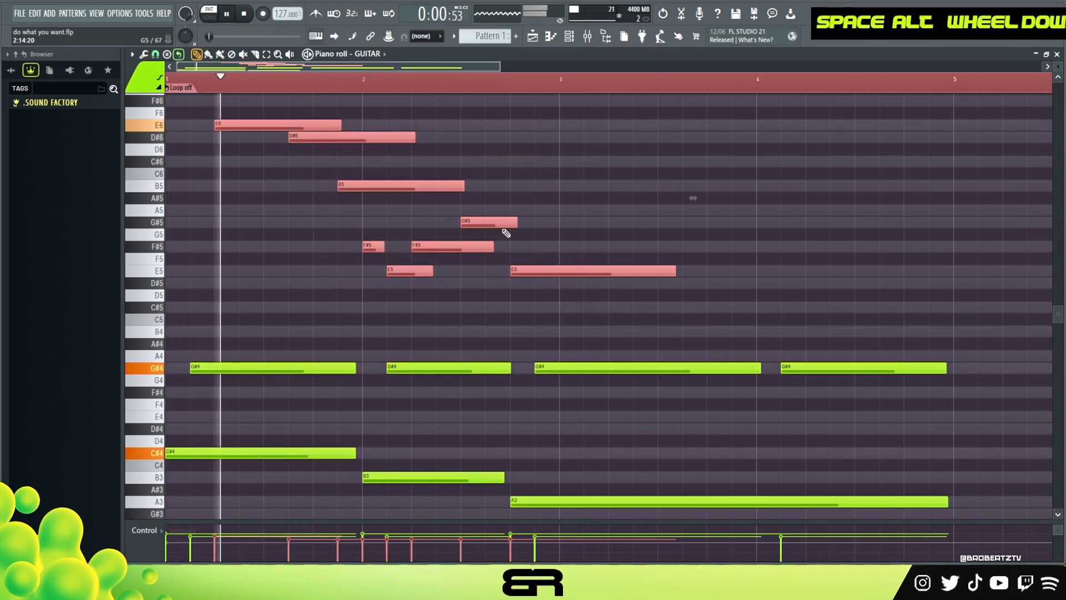
- Reduce the velocity of only the E6 and D#6 notes slightly while listening to playback
left_click_drag(295, 117, 388, 170, "ctrl")
key("space")
key("space")
scroll(388, 170, "down", 1, "alt")
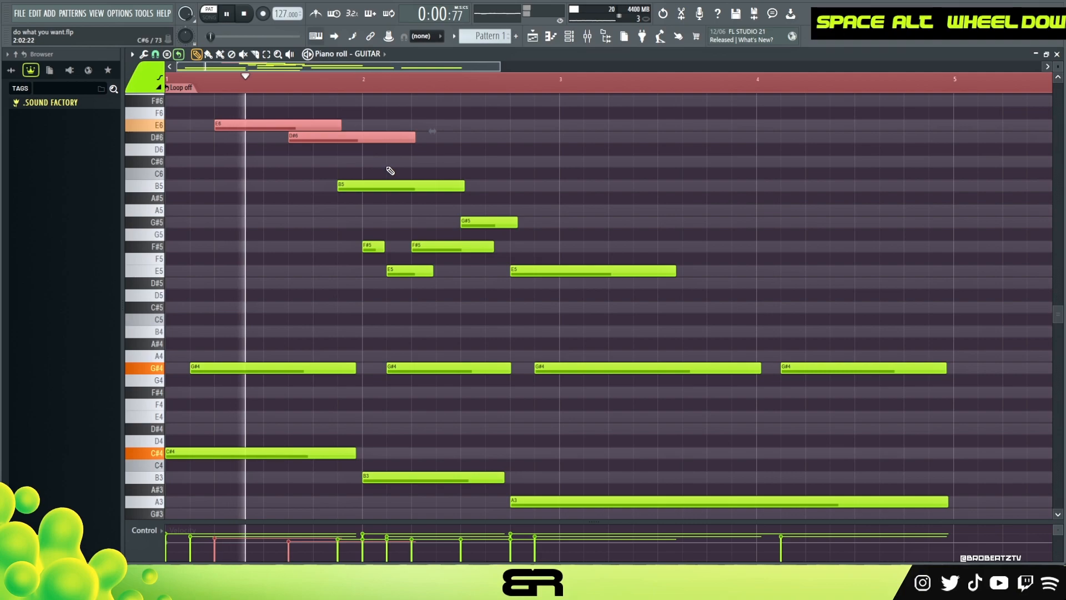
scroll(389, 169, "up", 1, "alt")
right_click(485, 178)
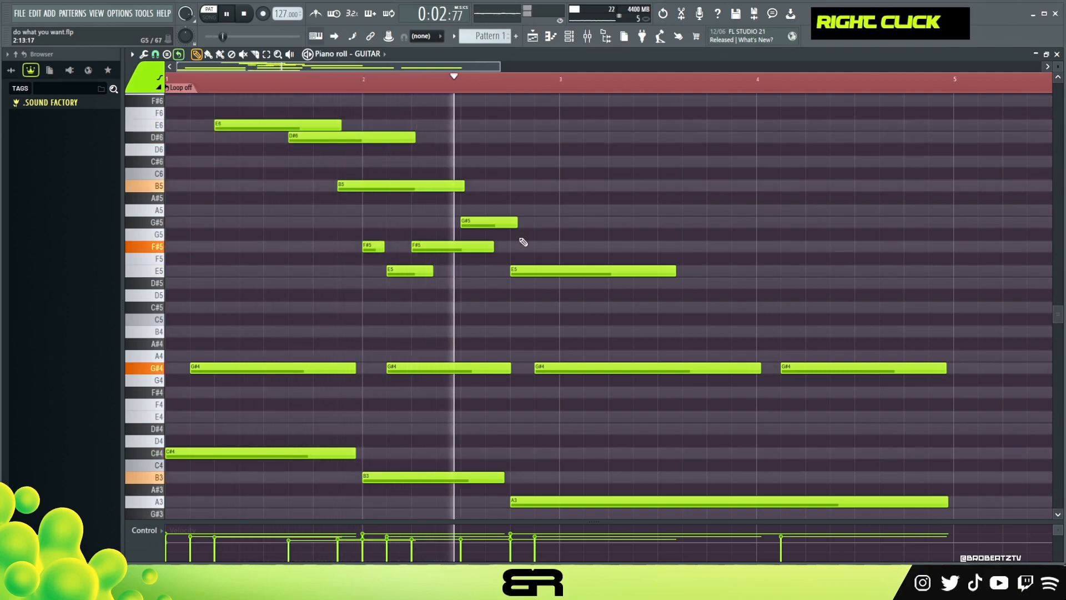
- Lower the velocity of the long E5 note and play the pattern from the beginning
scroll(553, 268, "down", 3, "alt")
key("space")
key("space")
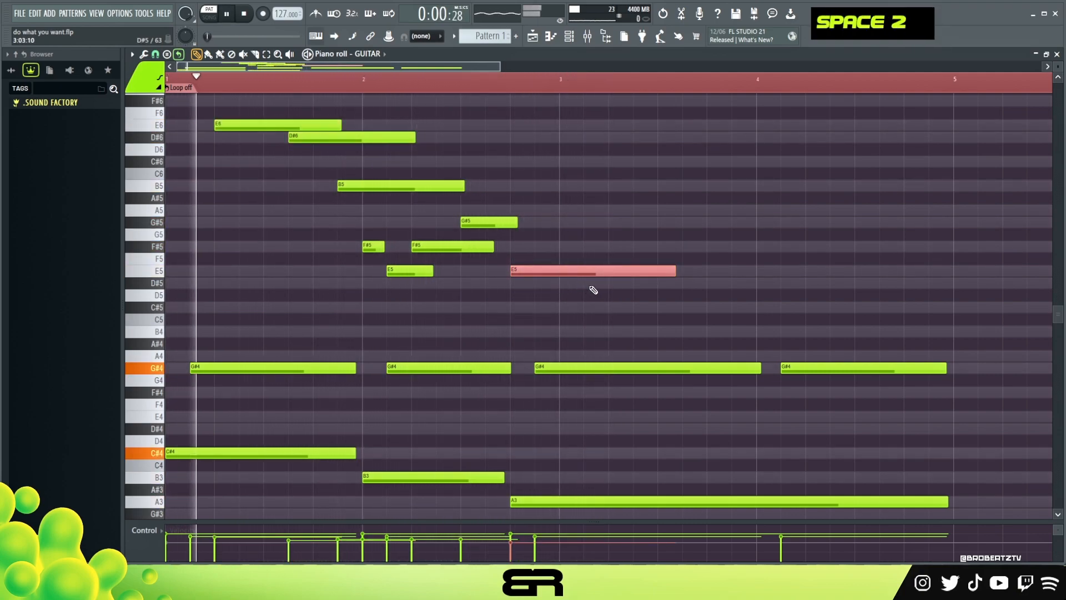
right_click(595, 207)
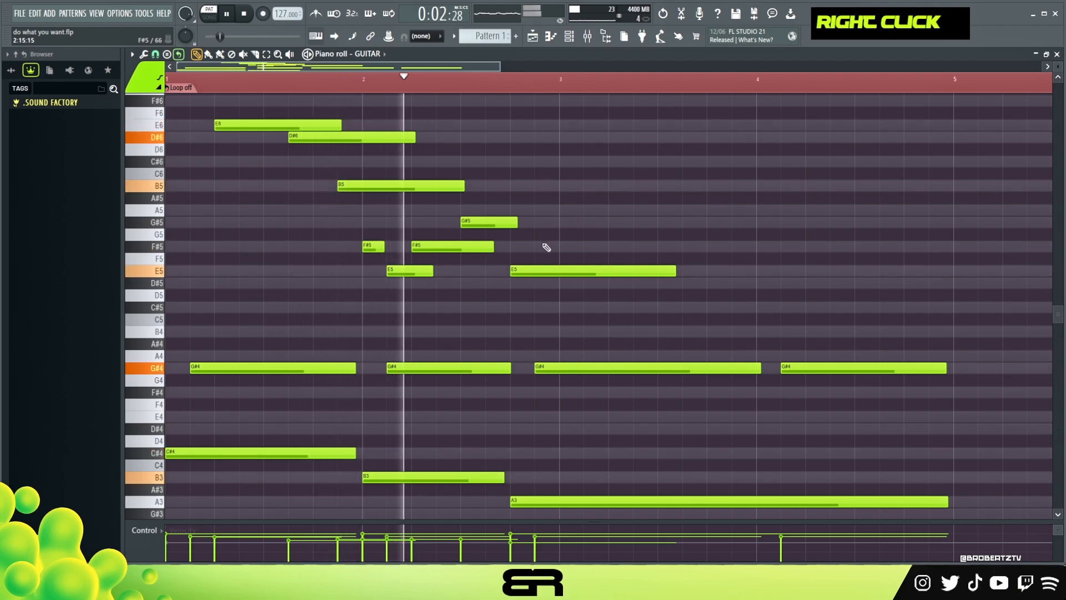
key("space")
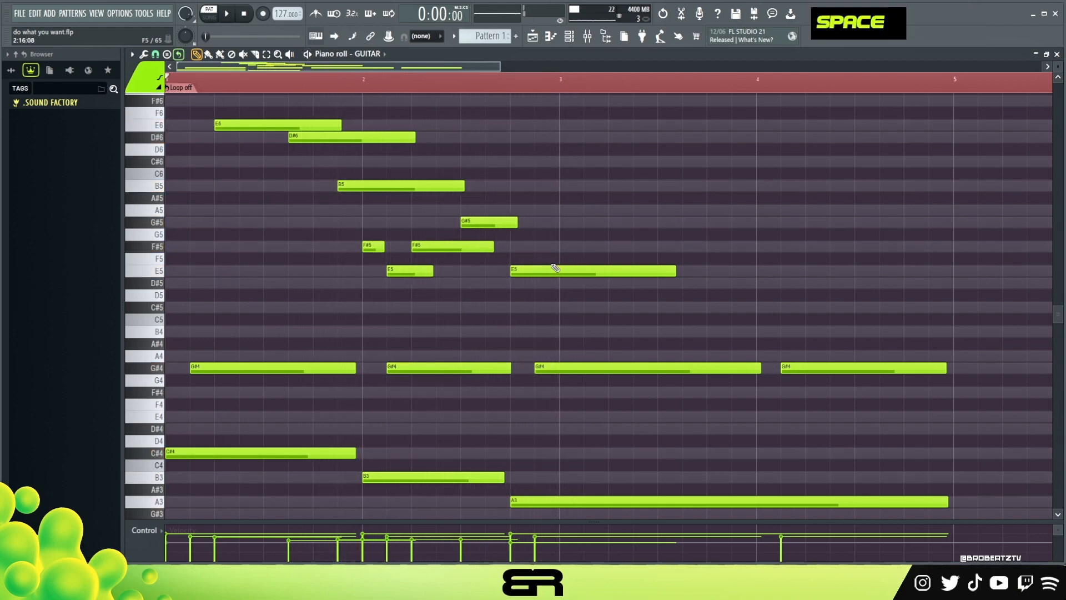
- Copy the upper melody phrase from the B5 note through the long E5 note two bars later
mouse_move(333, 167)
left_mouse_down("ctrl")
mouse_move(376, 206)
mouse_move(577, 292)
left_mouse_up("ctrl")
left_click_drag(355, 186, 744, 202, "shift")
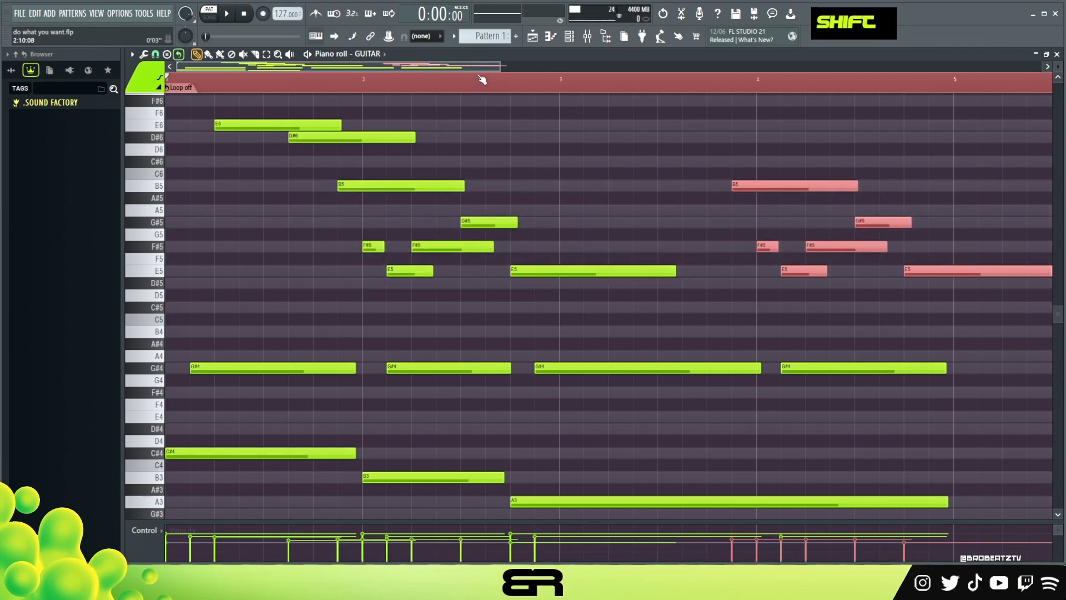
left_click_drag(497, 70, 546, 70)
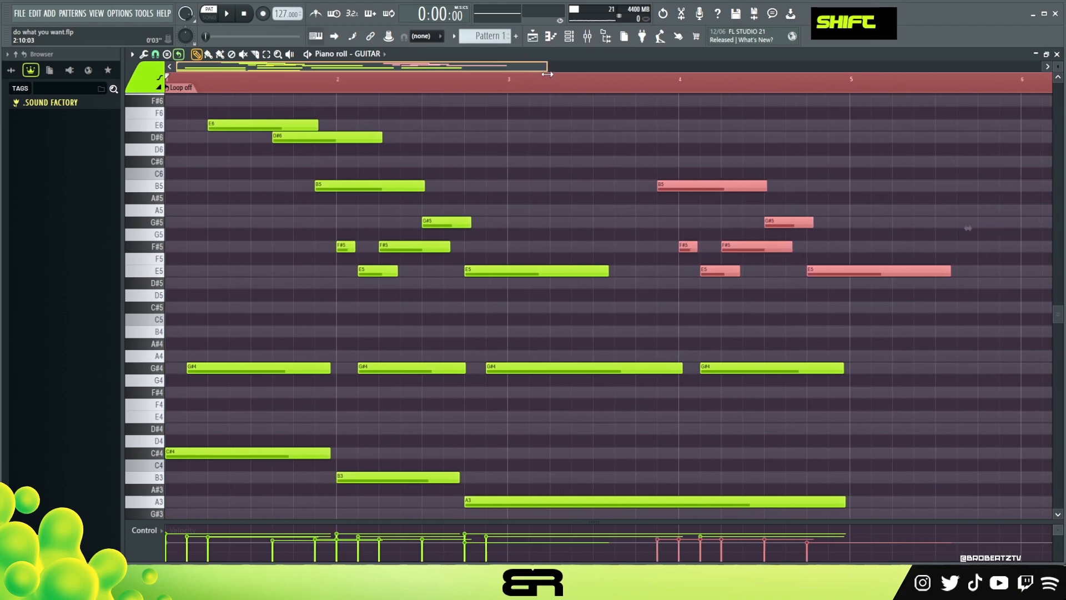
right_click(691, 158)
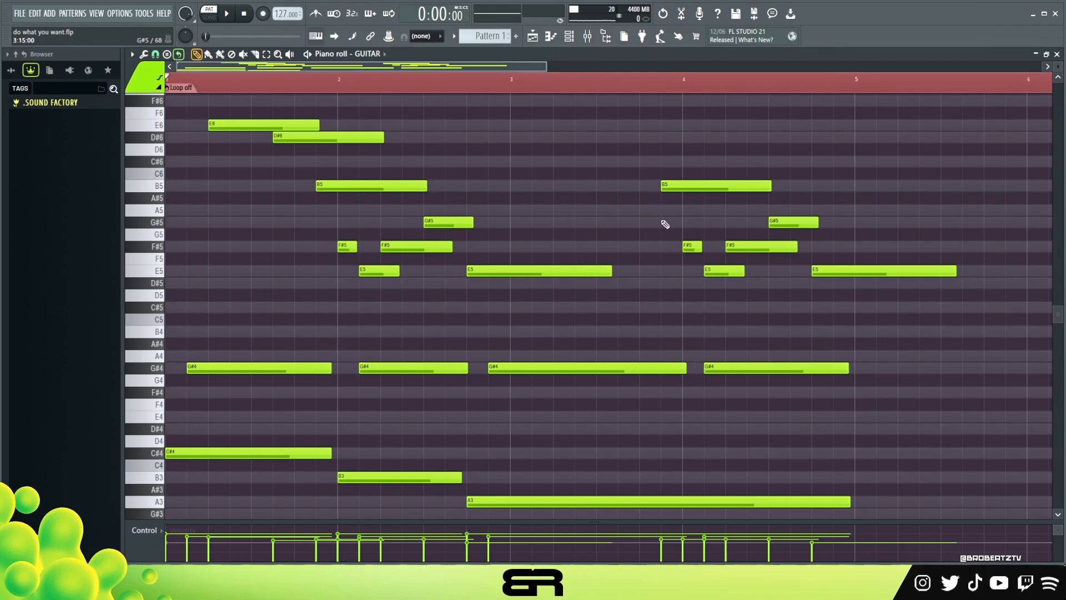
- Replace the long E5 note at the end of the copied phrase with a short B5 note at 4:13:00
mouse_move(654, 181)
left_mouse_down()
mouse_move(665, 208)
mouse_move(775, 296)
left_mouse_up()
right_click(806, 295)
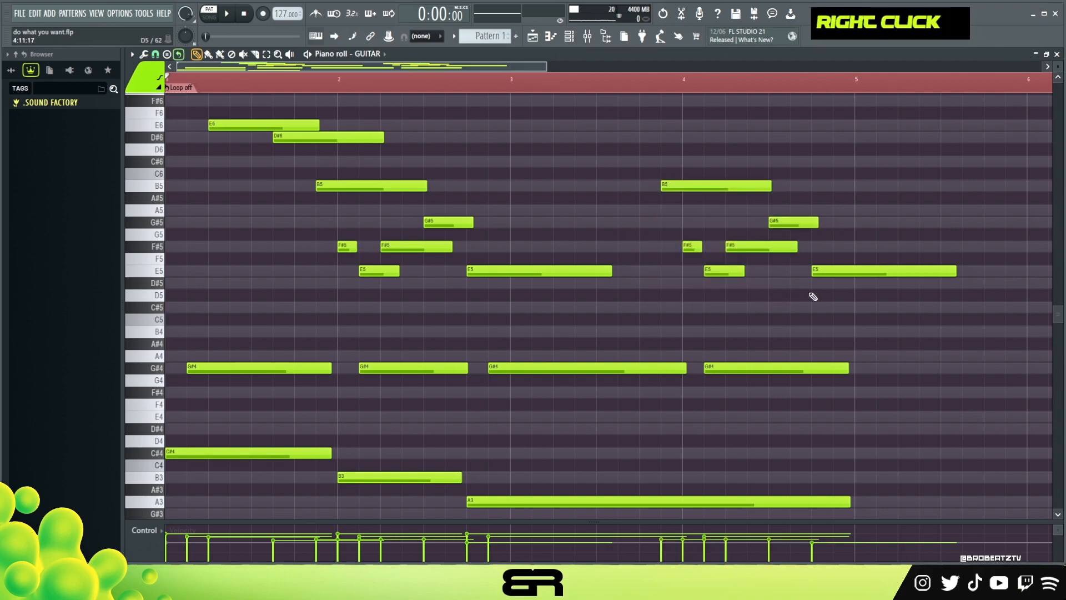
left_click(795, 219, "ctrl")
mouse_move(796, 219)
left_mouse_down()
mouse_move(831, 173)
mouse_move(852, 188)
left_mouse_up()
- Copy the E6 and D#6 notes into bar 4, shorten them, and place D#6 at 4:13:00 and E6 at 4:15:00
mouse_move(274, 107)
left_mouse_down()
mouse_move(303, 149)
mouse_move(589, 140)
left_mouse_up()
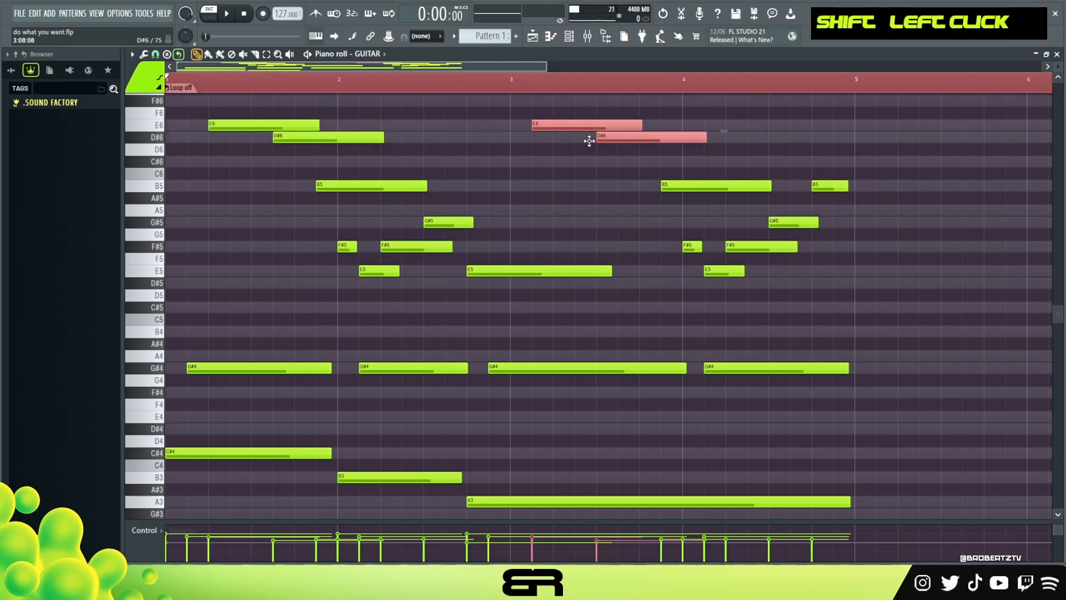
key("shift+d")
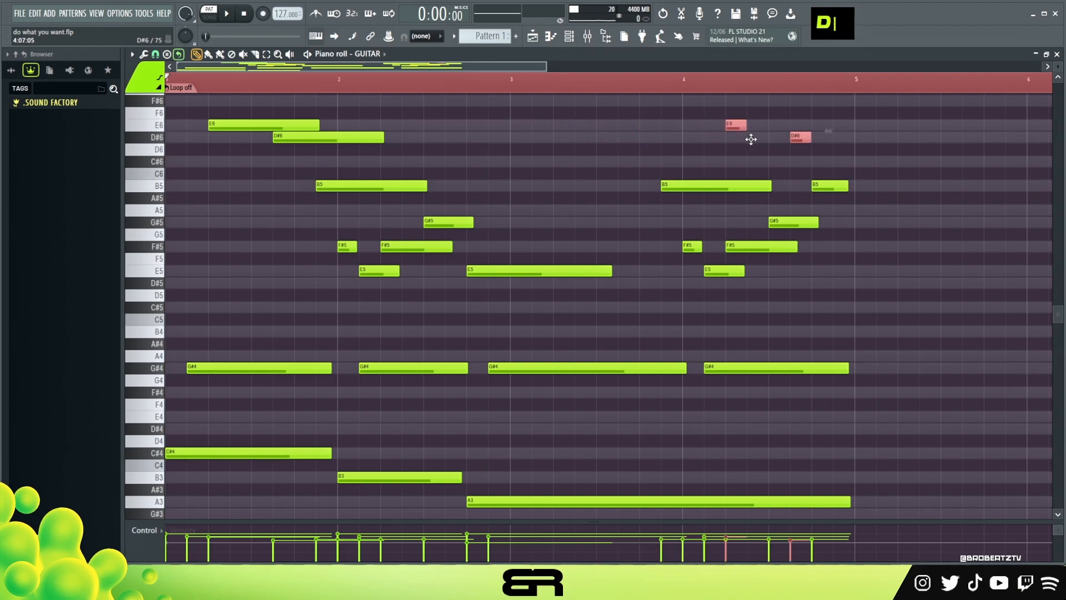
right_click(845, 160)
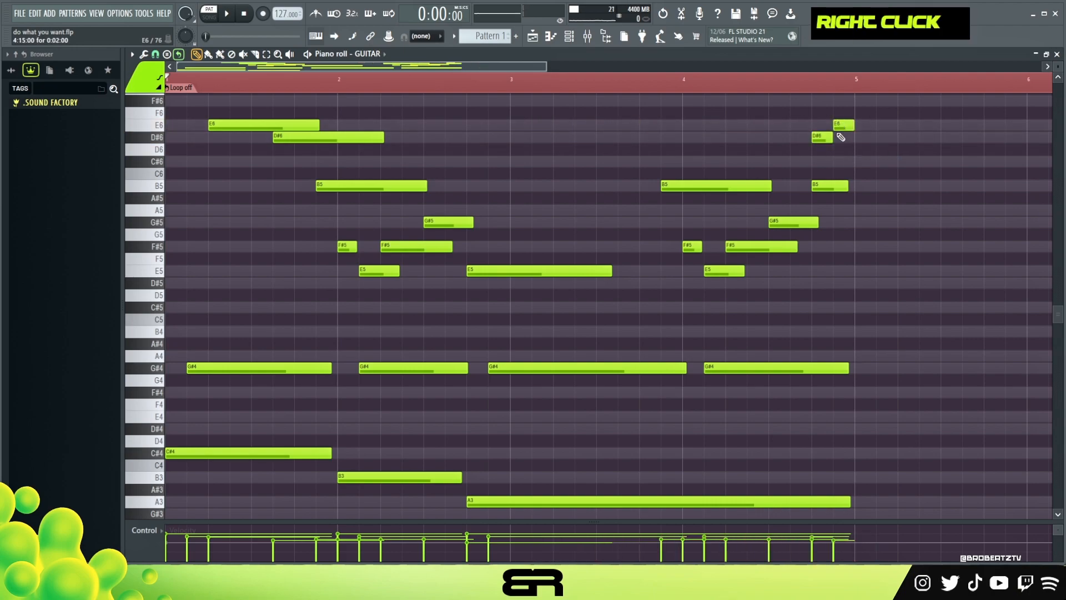
- Adjust the lengths of the short D#6 and E6 notes and nudge both slightly later
left_click_drag(831, 138, 849, 138)
left_click_drag(872, 130, 824, 144)
left_click_drag(816, 139, 840, 133)
scroll(843, 126, "up", 2)
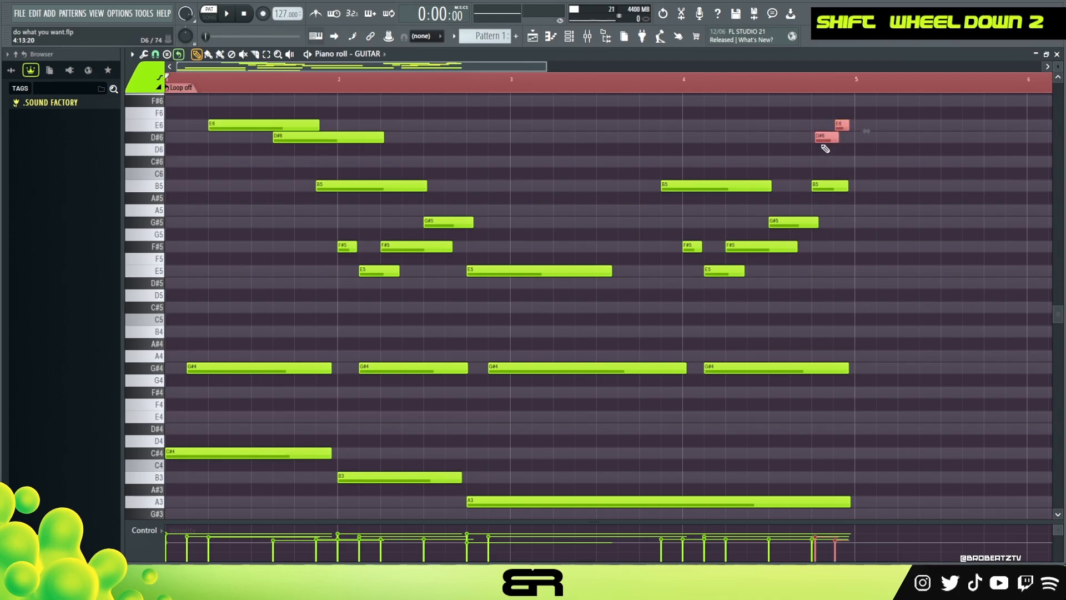
right_click(850, 152)
- Copy the short B5 note at the end of bar 4 down an octave to B4 and nudge the copy slightly later
left_click(828, 185, "ctrl")
left_click(829, 185, "shift")
key("ctrl+Down")
scroll(869, 281, "down", 3, "shift")
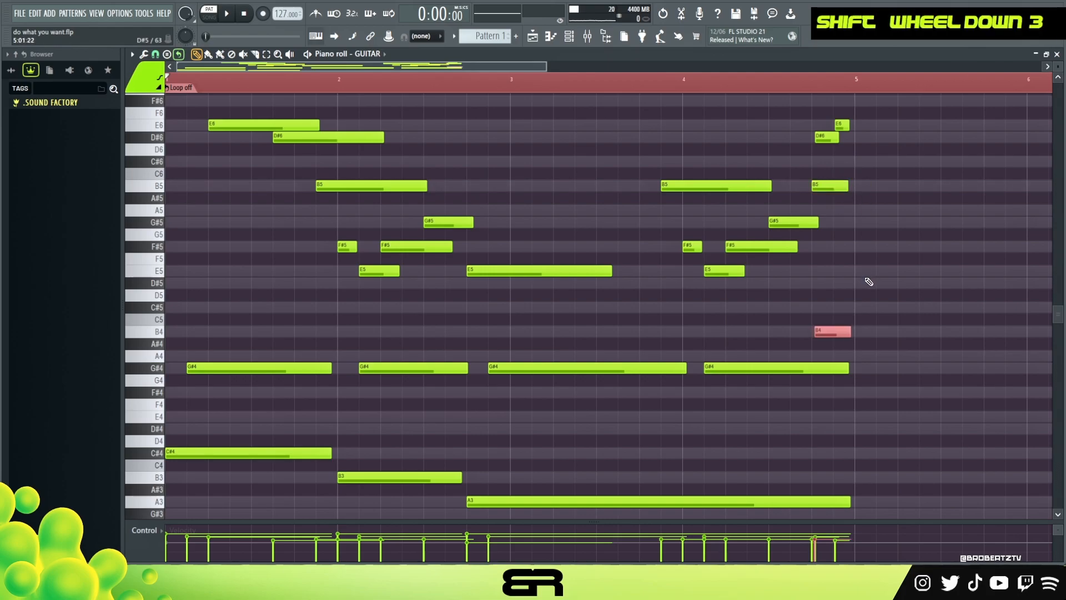
right_click(777, 322)
key("space")
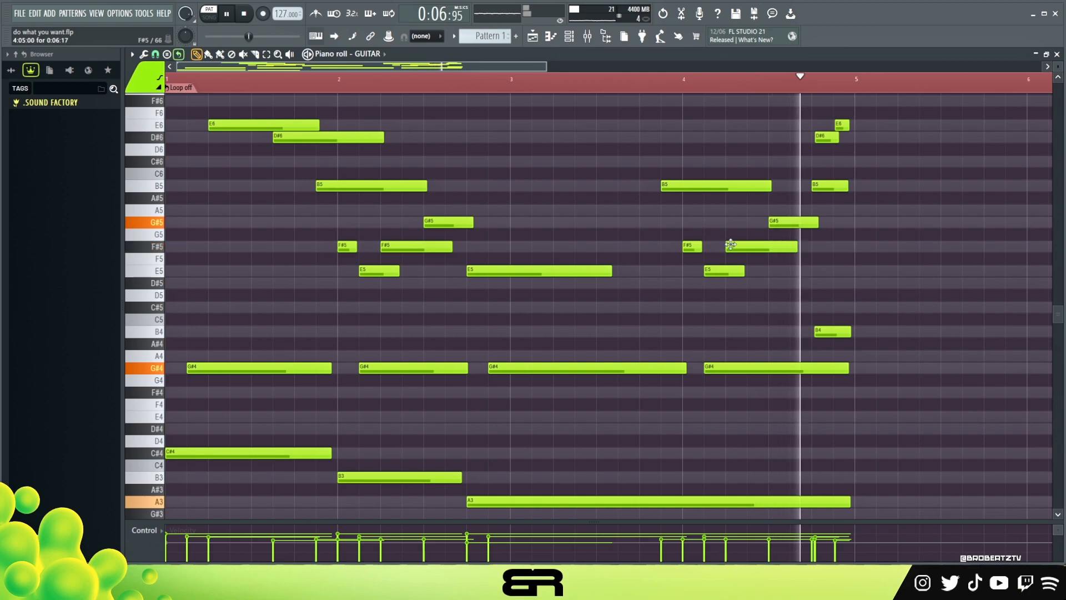
key("space")
- Nudge the short D#6 and E6 notes at the end of bar 4 slightly later again
left_click_drag(815, 108, 854, 151, "ctrl")
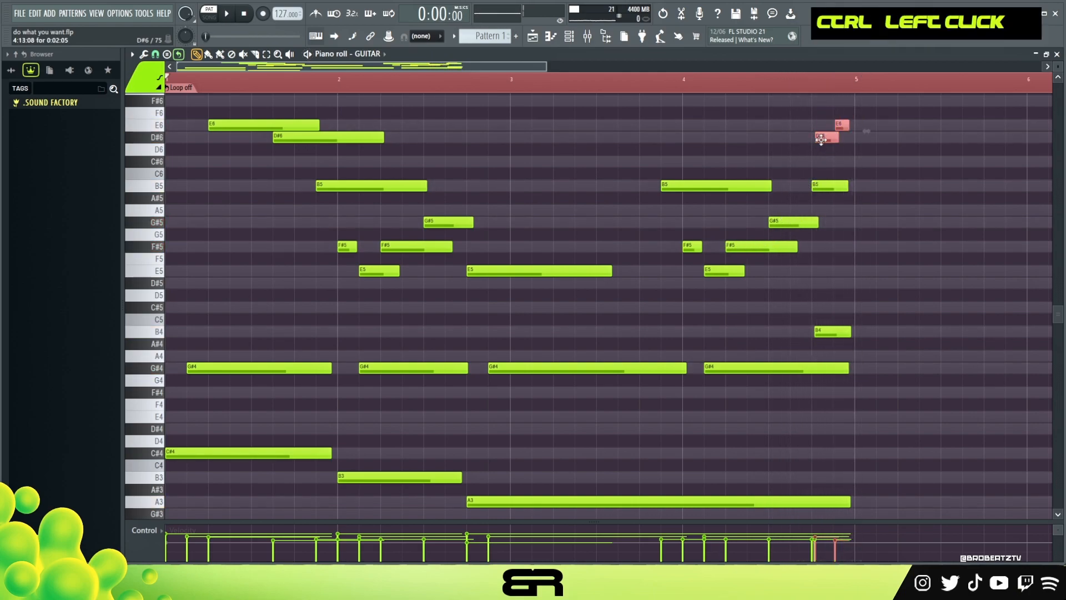
scroll(864, 131, "up", 2, "shift")
right_click(860, 145)
- Copy the last G#4 note into short F#4 and E4 notes at the end of bar 4 and play back from 4:07:00
mouse_move(772, 369)
left_mouse_down("shift")
mouse_move(802, 370)
mouse_move(876, 412)
mouse_move(881, 389)
mouse_move(854, 426)
mouse_move(845, 417)
left_mouse_up("shift")
key("shift+d")
left_click(827, 393, "ctrl")
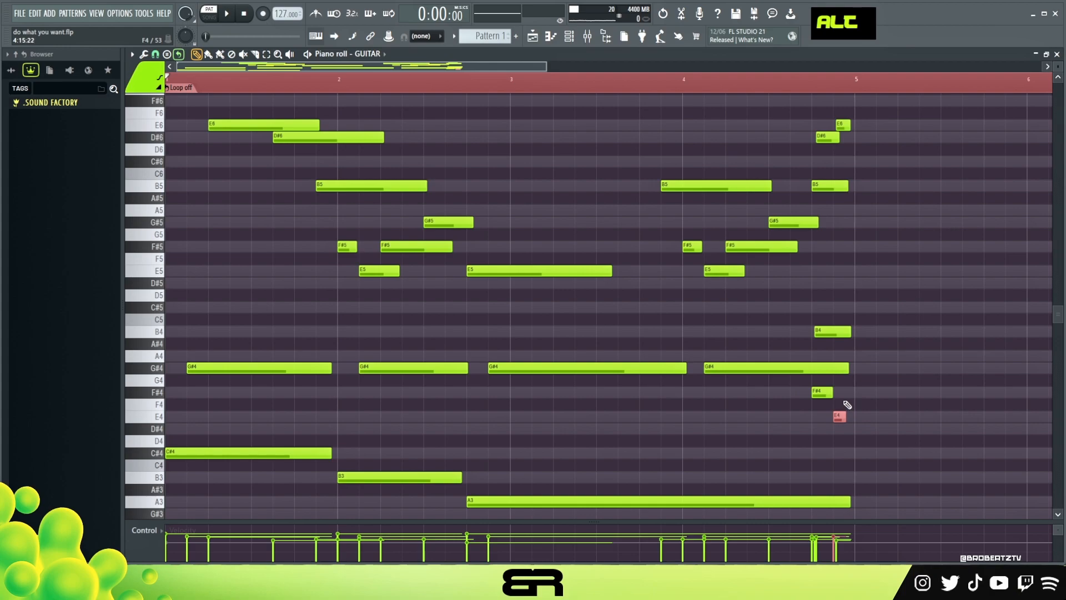
left_click(747, 84)
key("space")
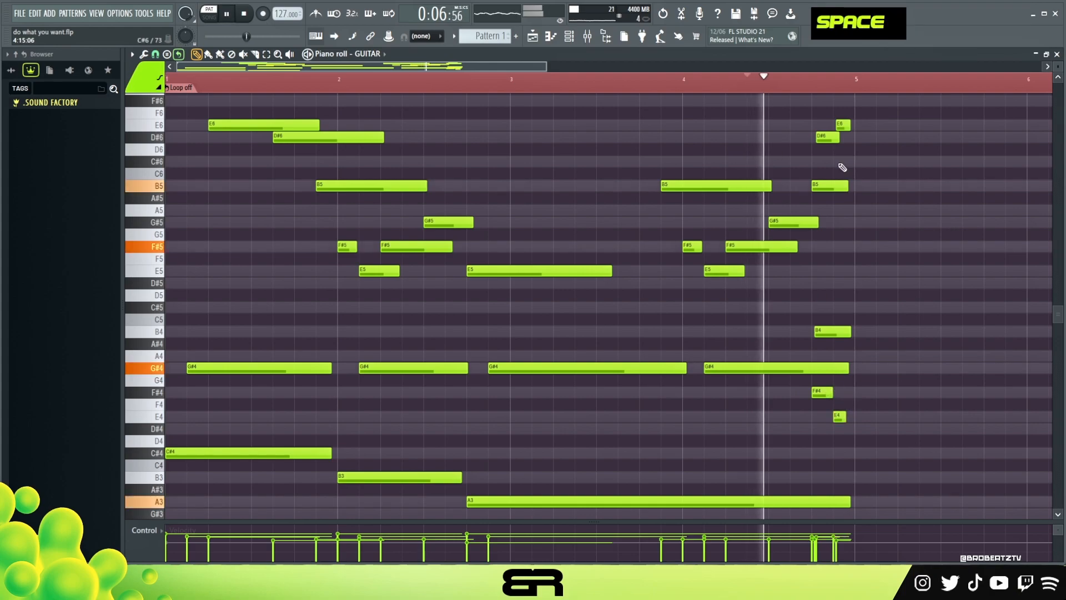
- Lower the velocity of the short F#4 and E4 notes at the end of bar 4 and play the passage back
key("space")
left_click_drag(802, 381, 861, 426, "ctrl")
key("space")
scroll(871, 400, "down", 2, "alt")
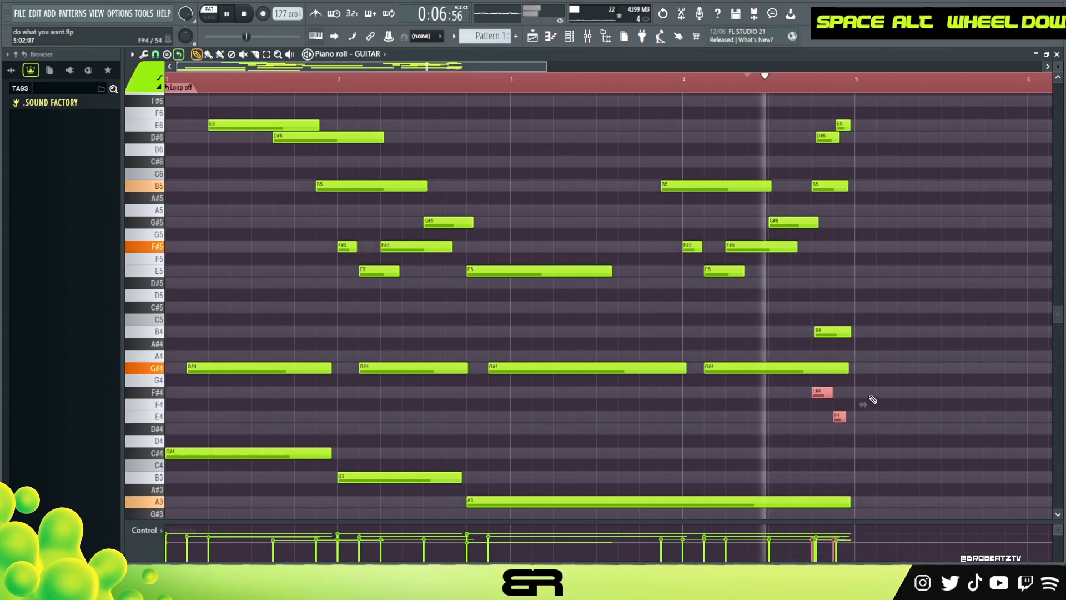
right_click(874, 389)
key("space")
key("space")
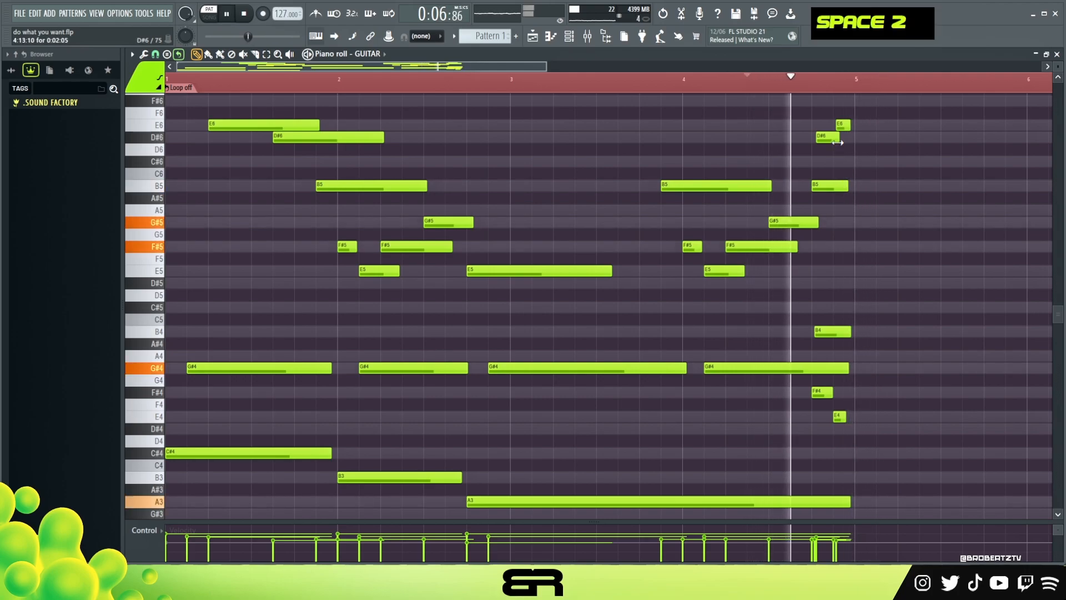
- Duplicate the whole four-bar melody into bars 5 to 8 and add a shorter D#6 note at the start of bar 5
key("ctrl+a")
left_click_drag(183, 451, 875, 431, "shift")
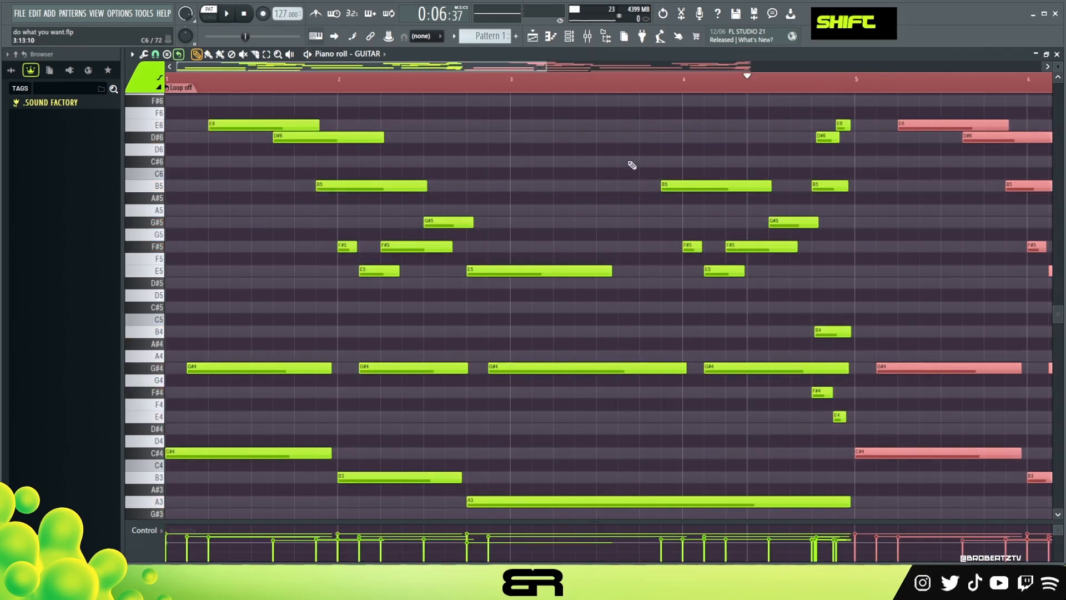
left_click_drag(547, 67, 616, 68)
right_click(743, 148)
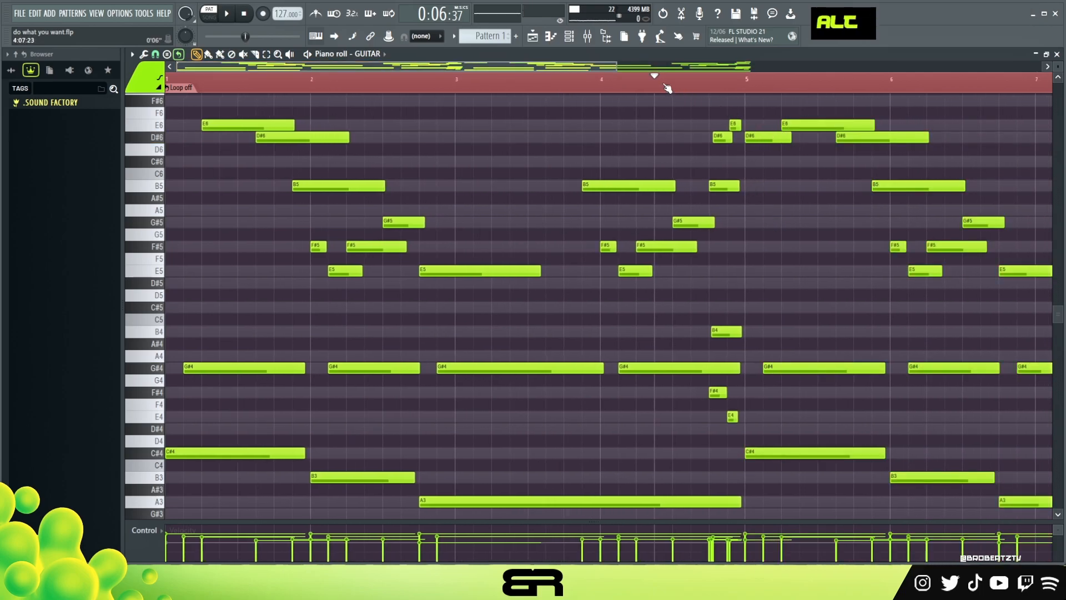
- Replace the E6 note in bar 5 with a short, quieter C#6 note just before the long D#6, checking by playback
key("space")
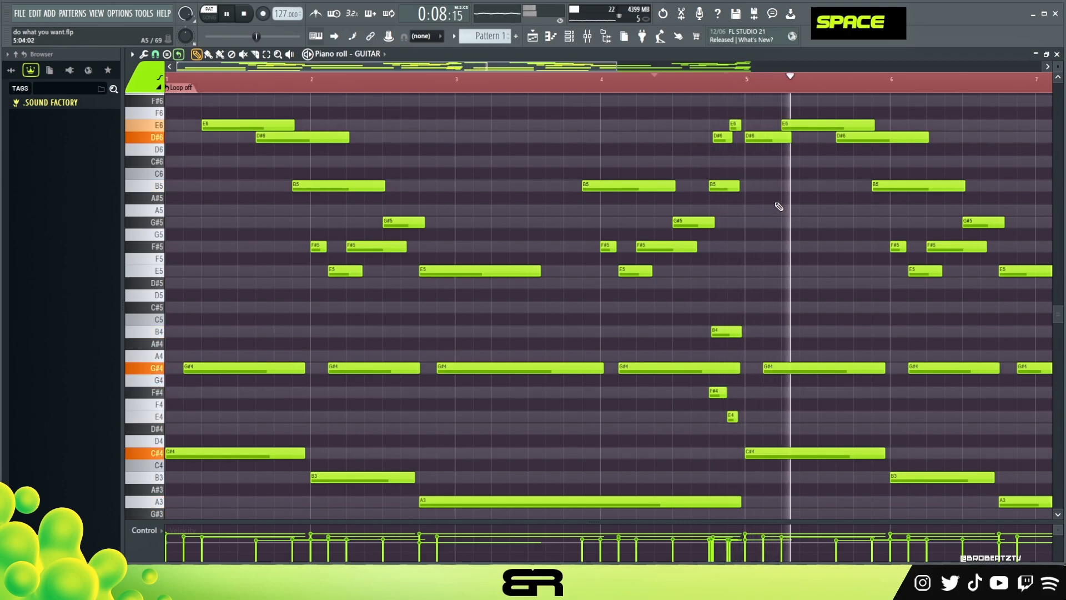
key("space")
right_click(833, 125)
key("space")
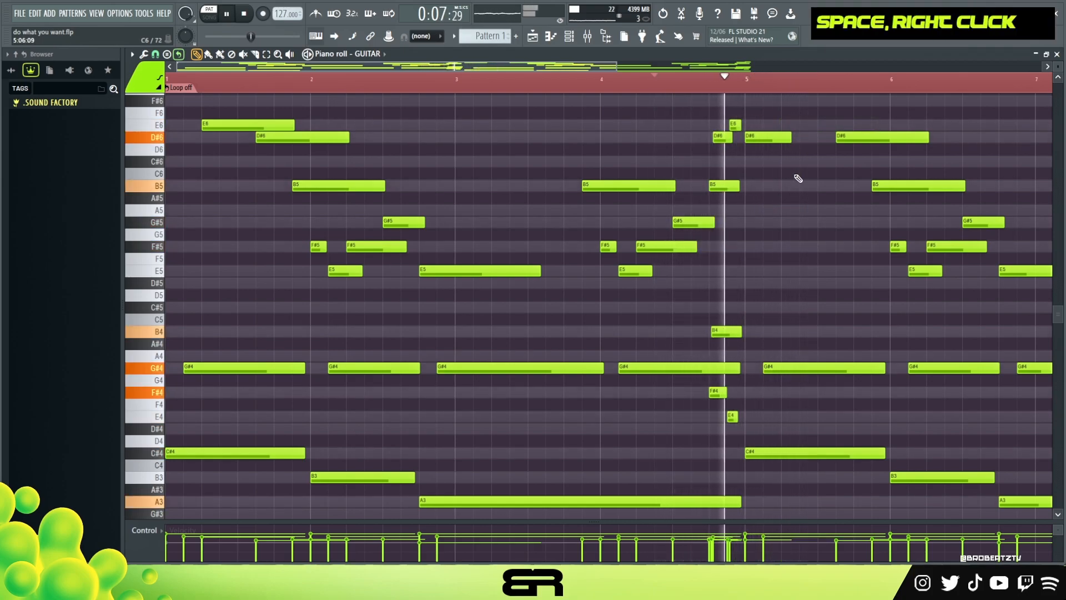
left_click(821, 161, "alt")
key("space")
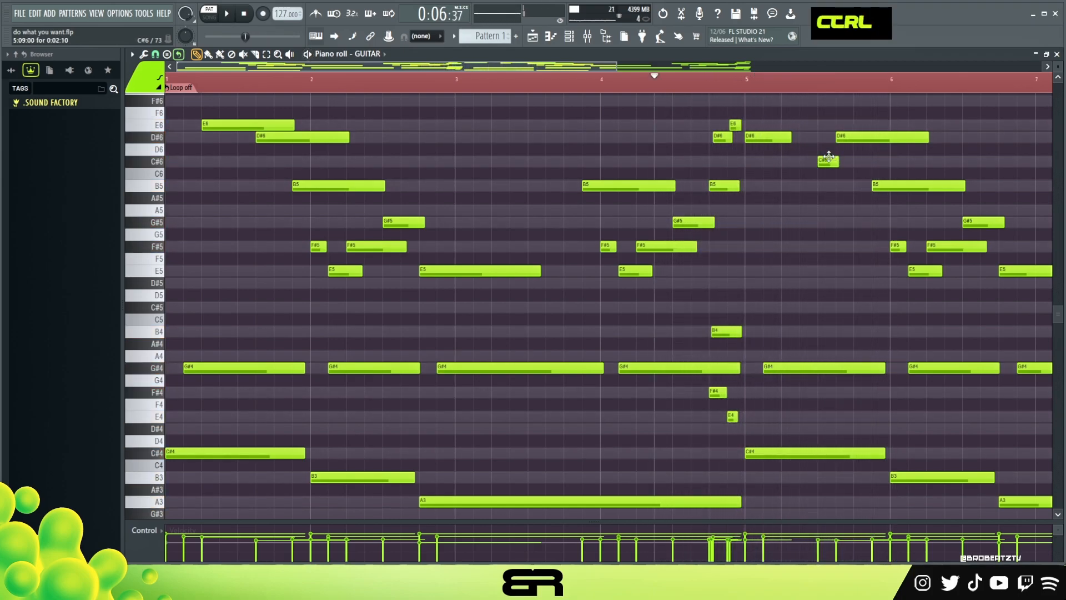
left_click(827, 162, "ctrl")
- Copy the E5 note in bar 8 to C#5 and align the copy with the start of the B5 at the end of bar 7
left_click_drag(579, 65, 775, 83)
right_click(772, 291)
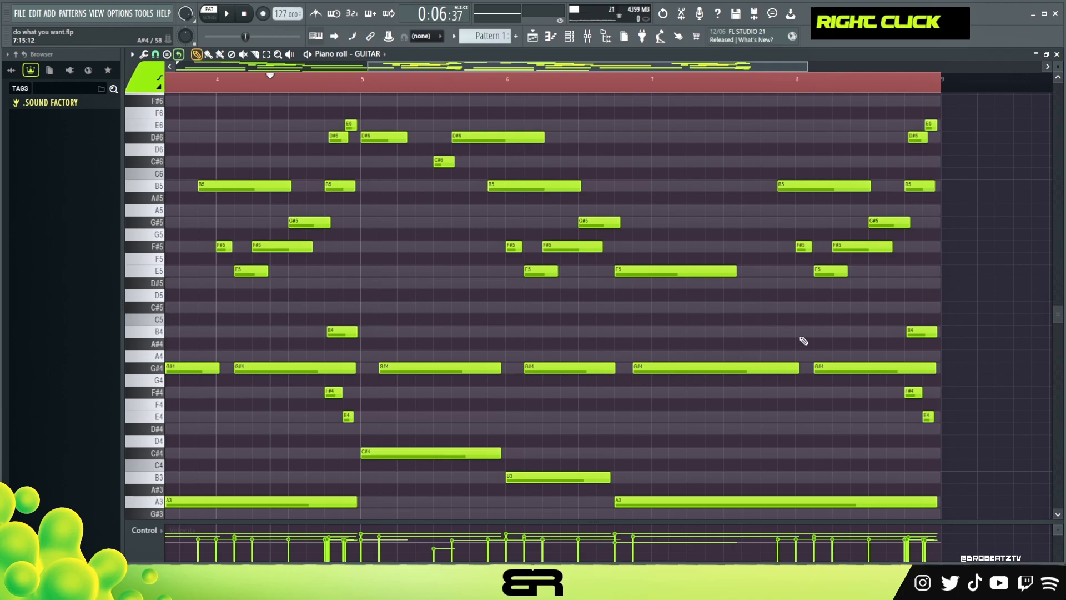
left_click(830, 271, "ctrl")
left_click_drag(830, 271, 832, 311)
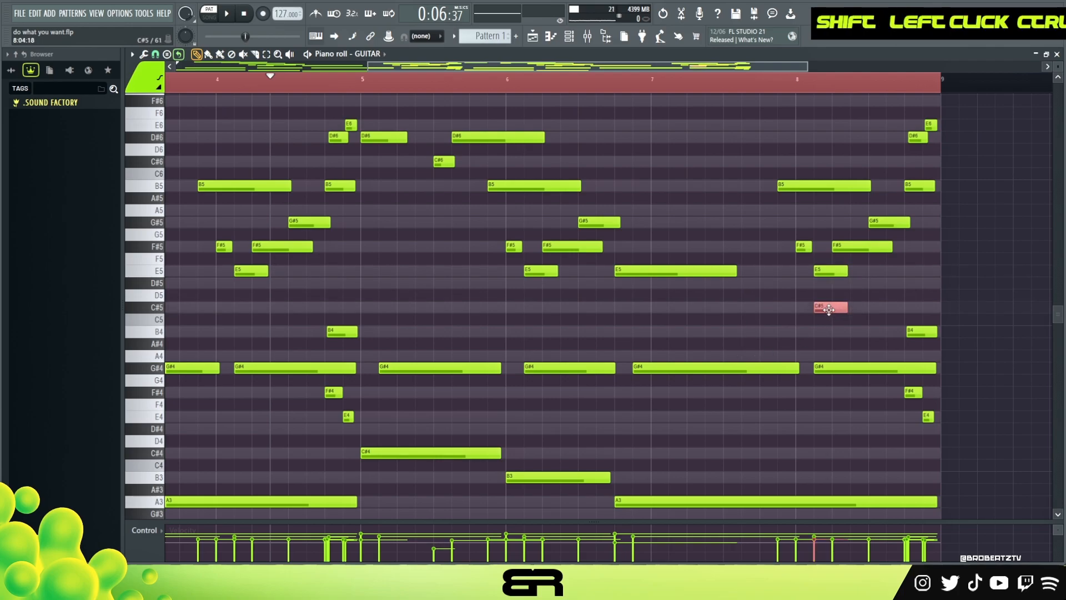
key("space")
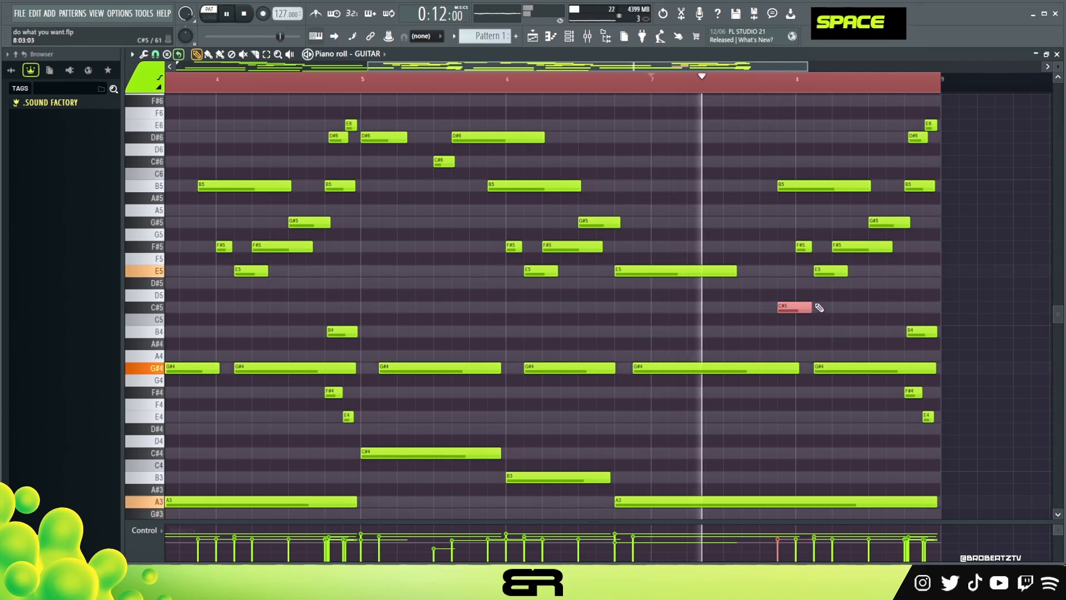
key("space")
- Copy the C#5 note to 8:11 near the end of bar 8 and lengthen the original C#5 at the end of bar 7
left_click_drag(803, 307, 908, 306)
key("space")
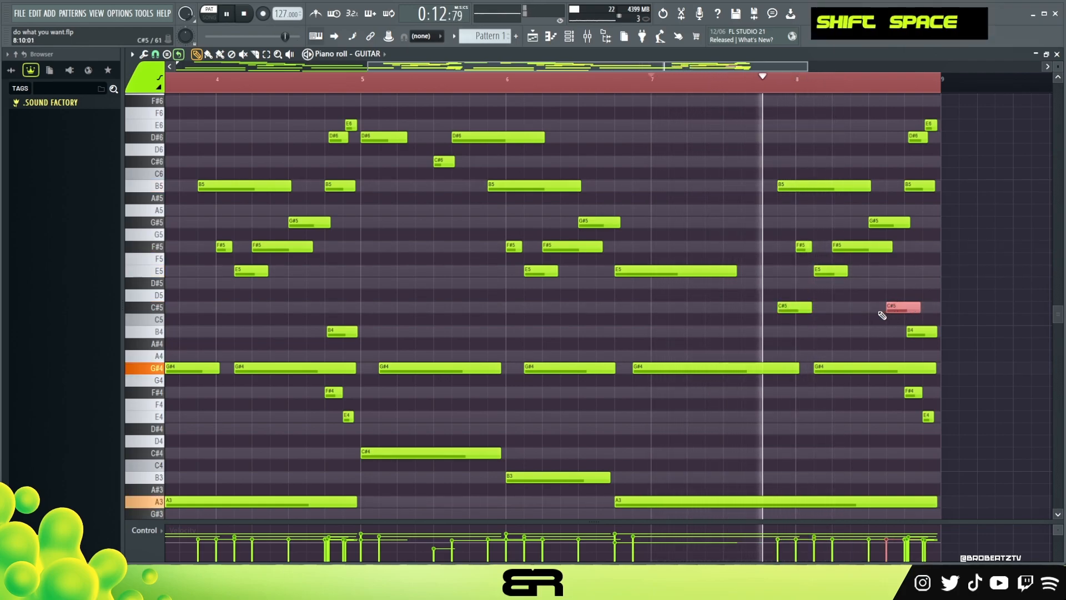
left_click_drag(810, 309, 842, 309)
key("space")
key("space")
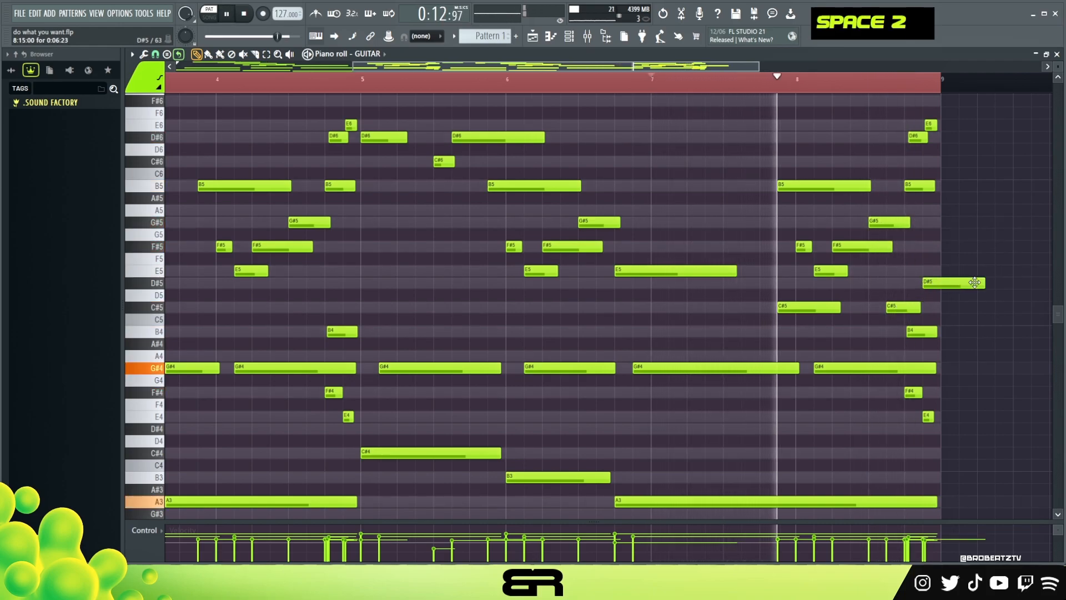
- Shorten the D#5 note to fit the end of bar 8 and raise the C#5 before it to E5, checking by playback
left_click(924, 283, "alt")
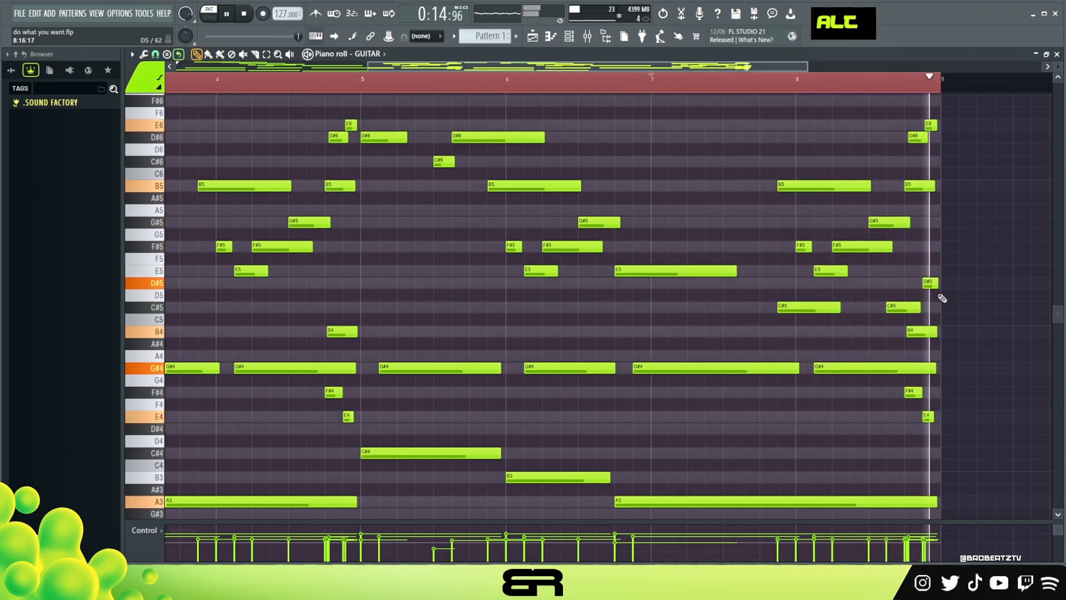
key("space")
key("space")
left_click_drag(903, 305, 903, 266)
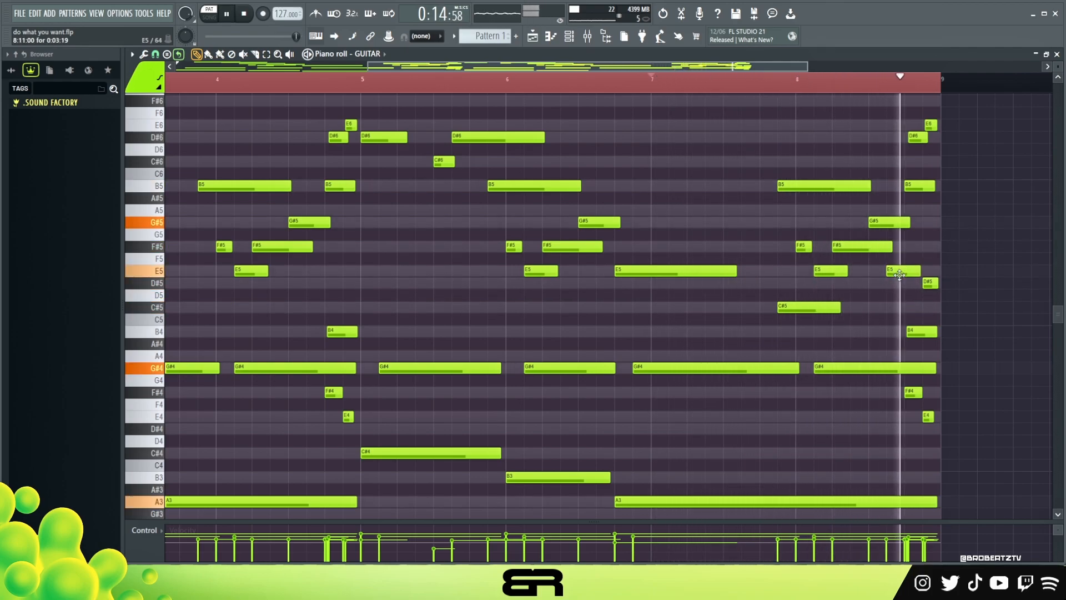
key("space")
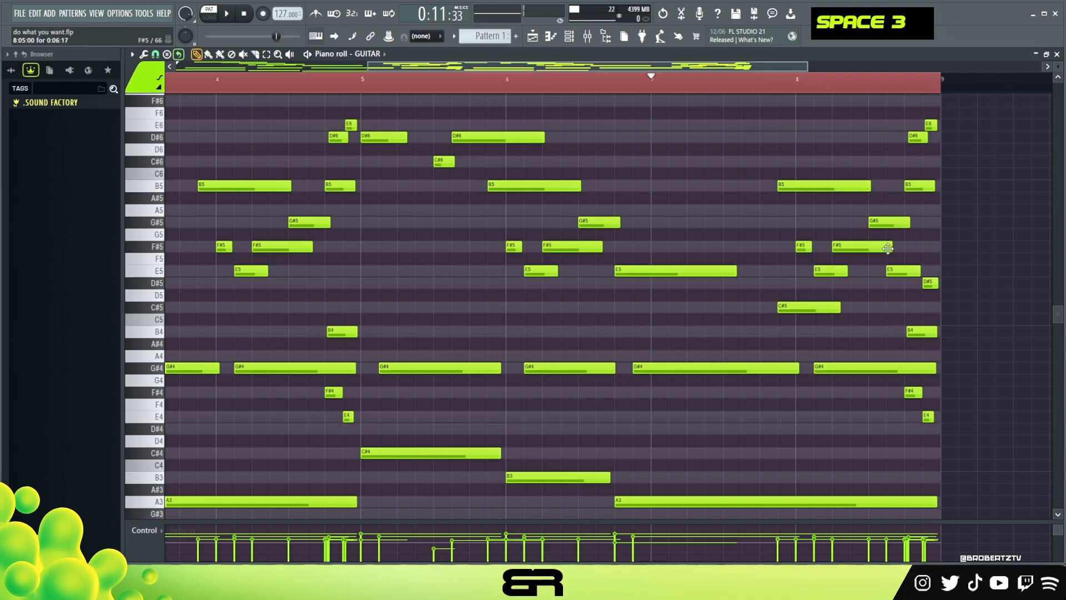
left_click_drag(898, 254, 917, 299)
right_click(923, 311)
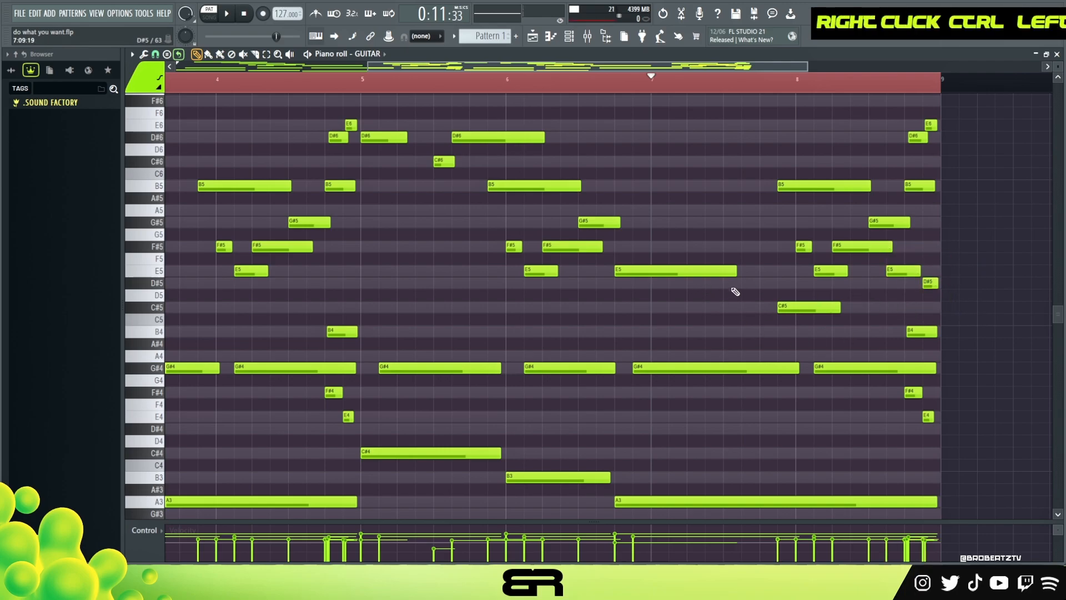
- Open ShaperBox 3 on the GUITAR mixer track and examine its Time and Filter shapes in the Reverse Bounce preset
right_click(670, 201, "ctrl")
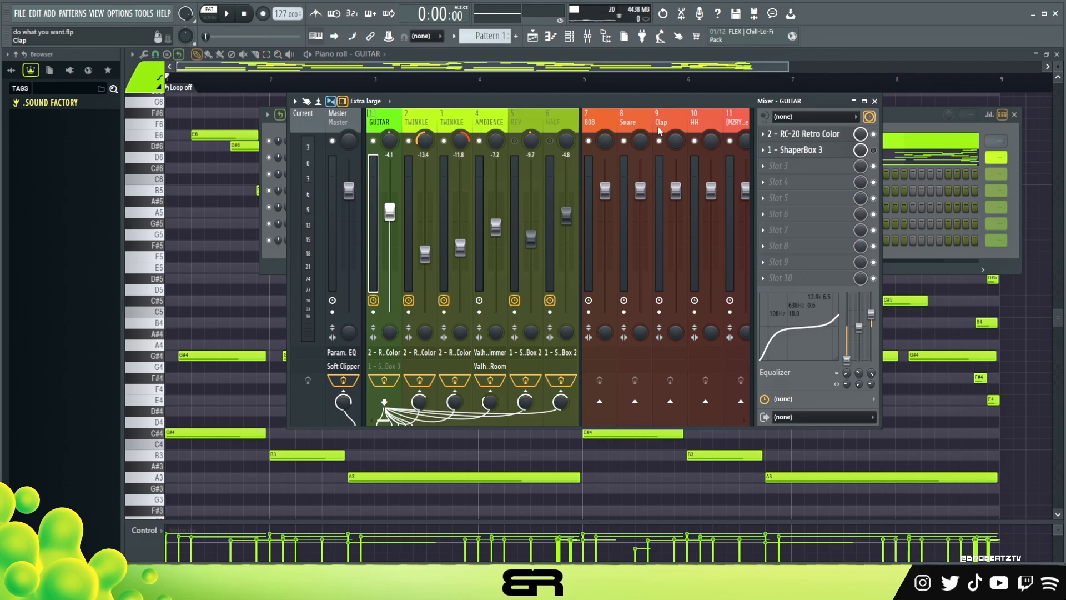
left_click(825, 151)
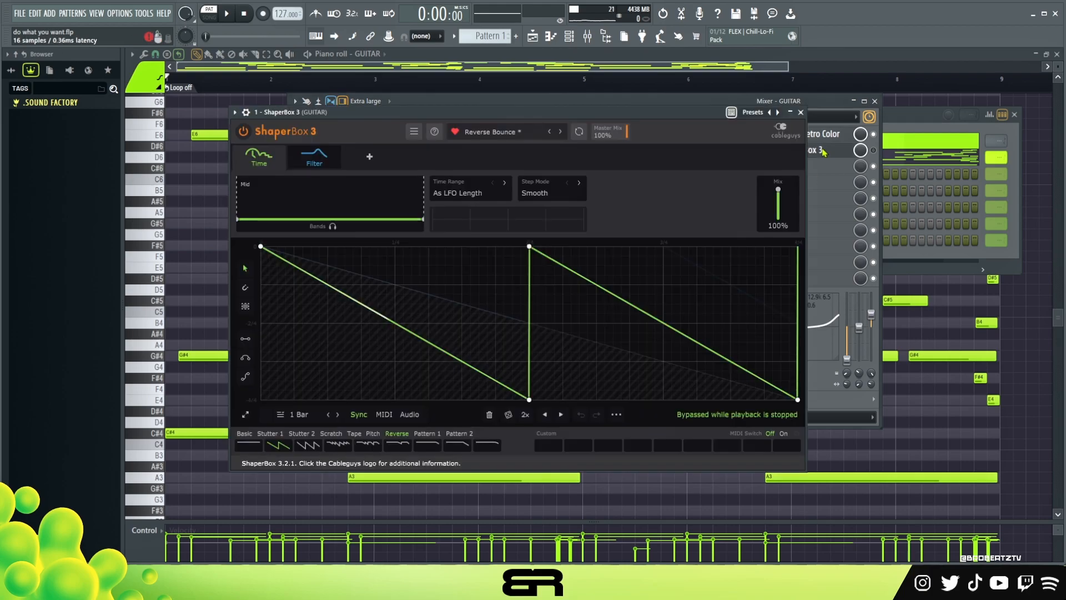
left_click_drag(677, 111, 817, 185)
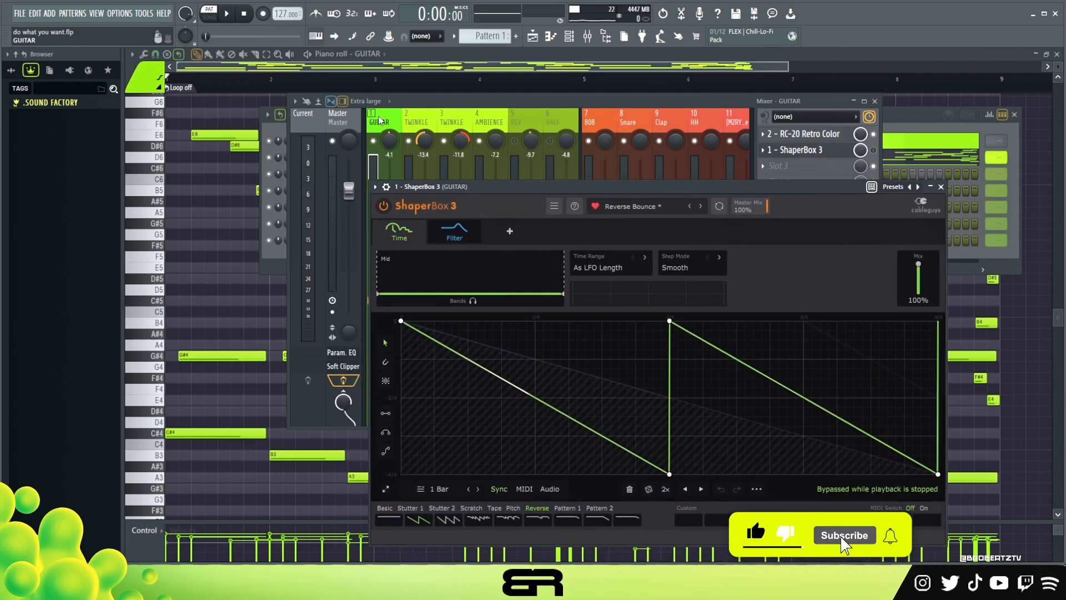
left_click_drag(635, 189, 523, 87)
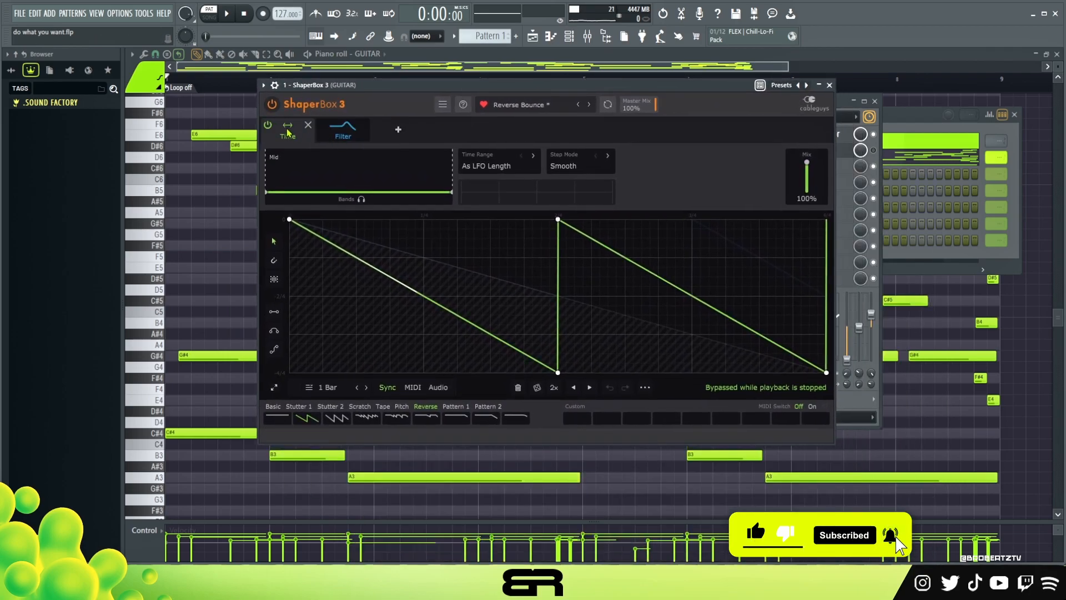
left_click(335, 133)
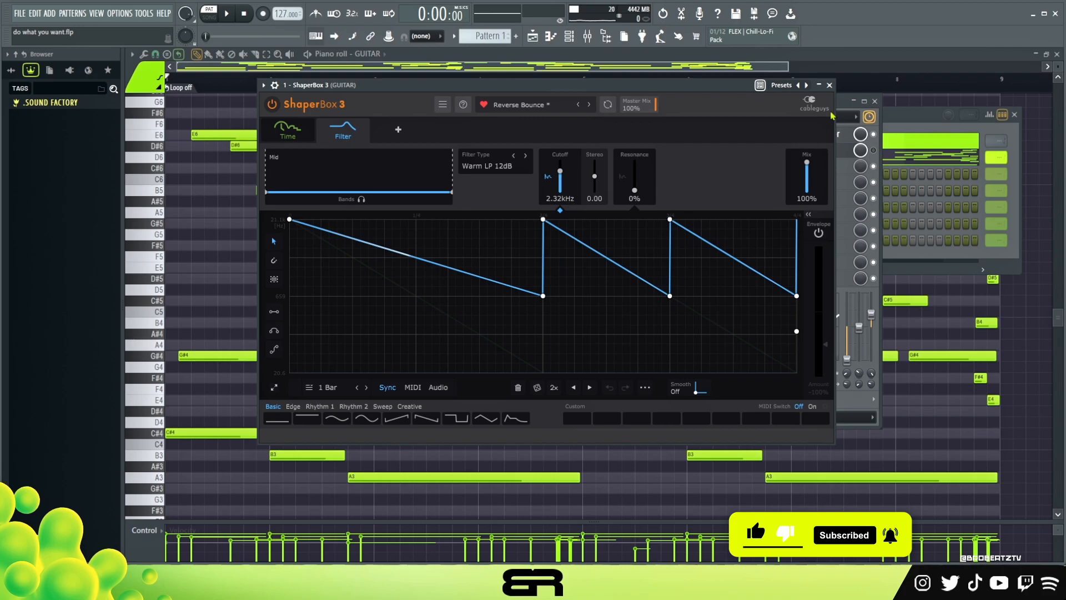
left_click(829, 85)
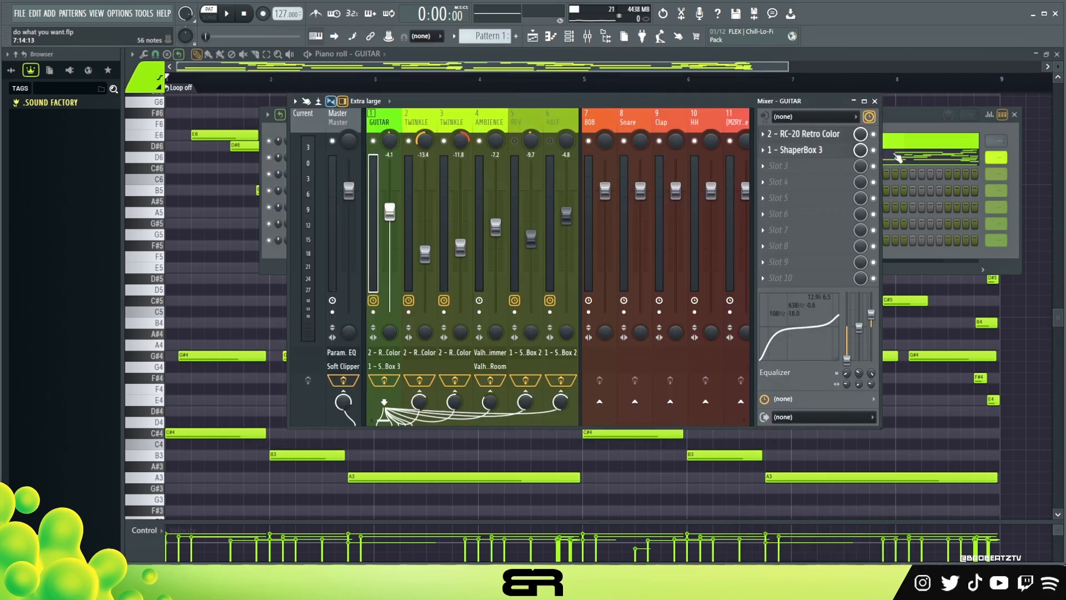
- Play the melody from the start with ShaperBox 3 enabled on the GUITAR mixer track
left_click_drag(714, 97, 691, 107)
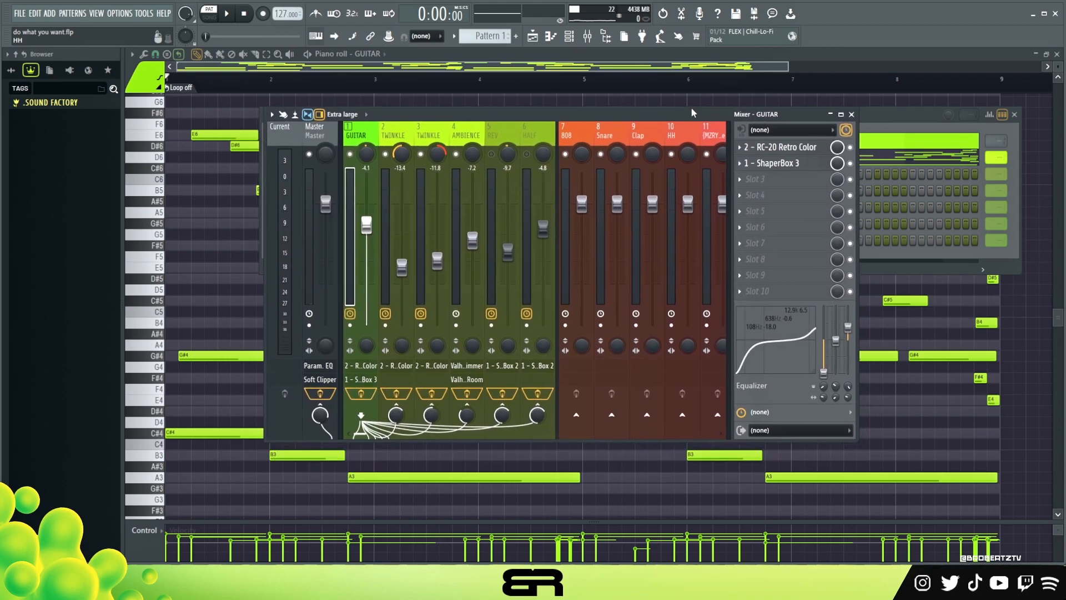
left_click_drag(453, 118, 481, 112)
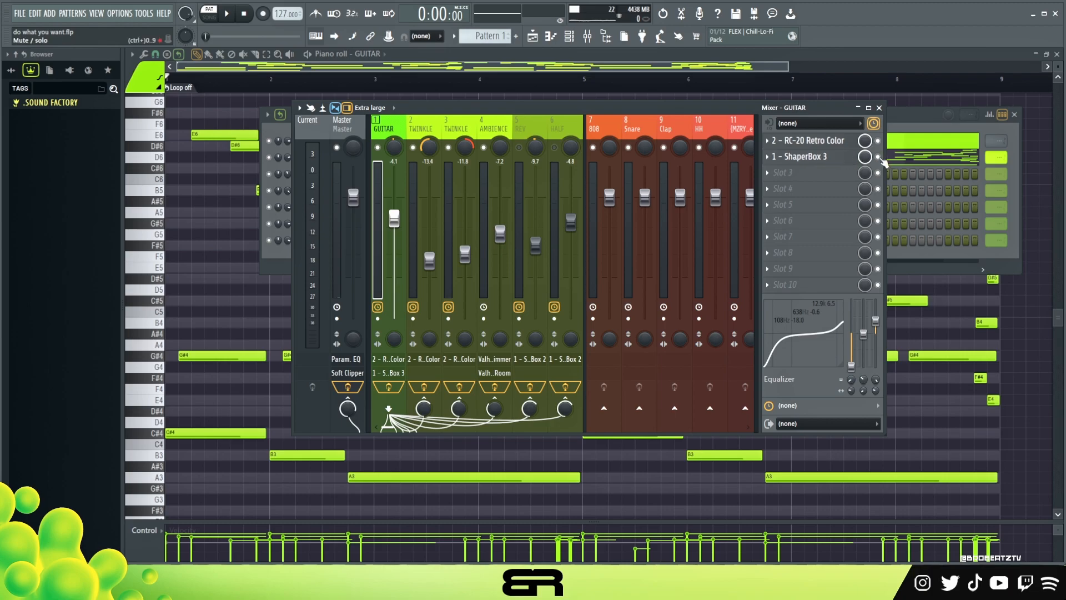
key("space")
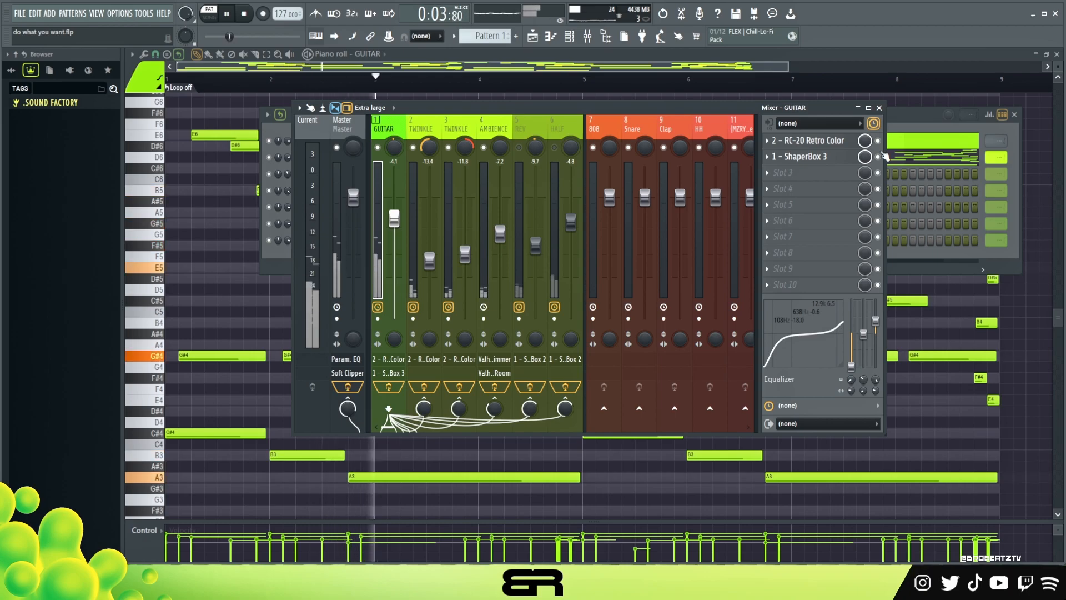
key("space")
- Copy the GUITAR channel's notes into the Analog Lab V channel, checking its preset, and open its piano roll
left_click(889, 146)
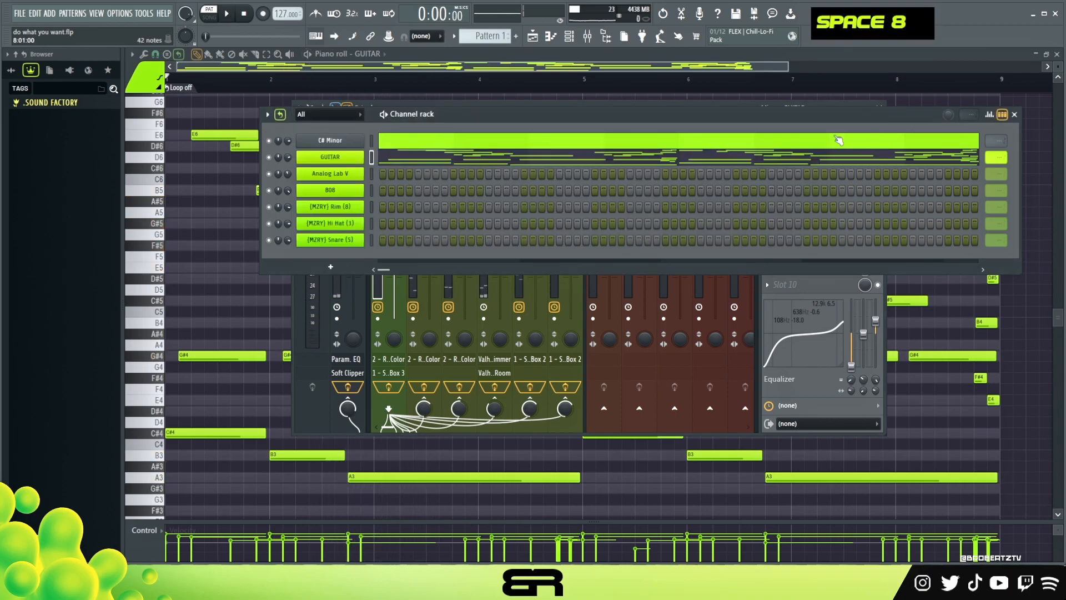
left_click(341, 173)
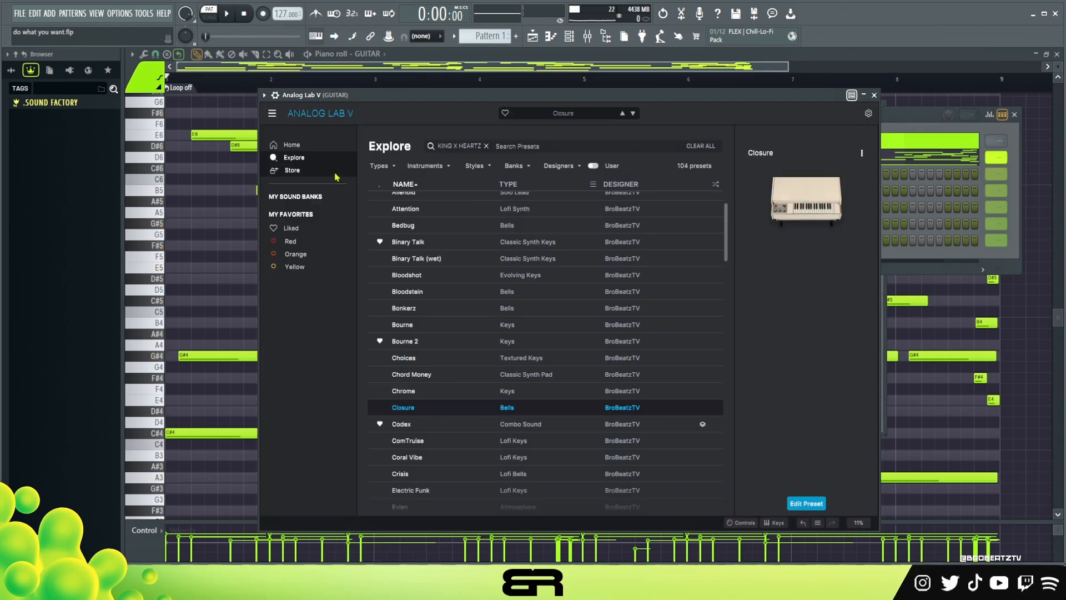
left_click(874, 95)
right_click(339, 160)
left_click(483, 166)
right_click(340, 174)
left_click(485, 194)
left_click(437, 174)
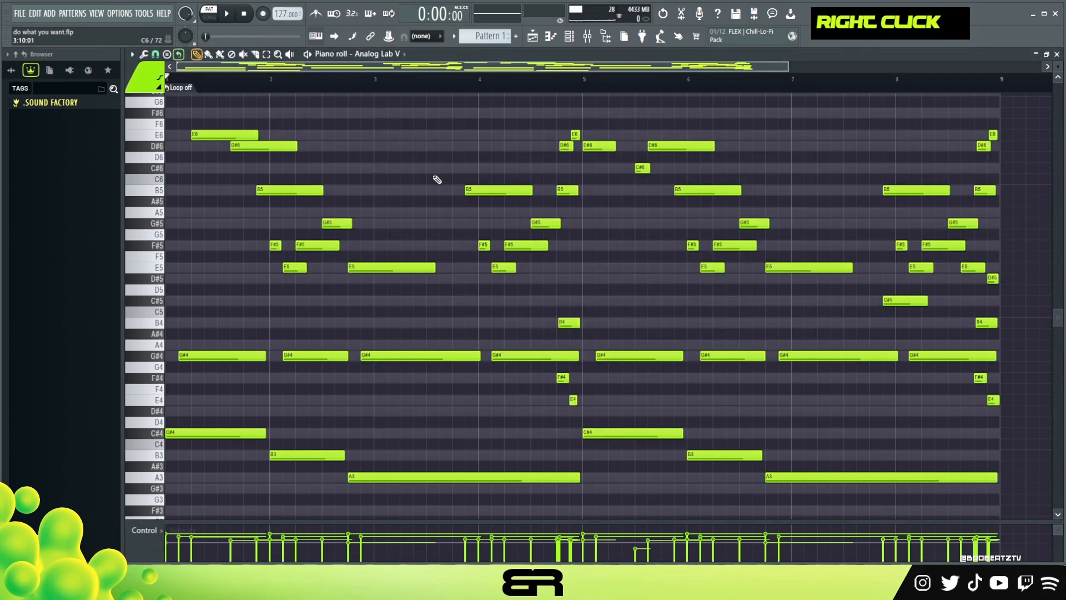
- Play the opening of the copied melody on the Analog Lab V channel
scroll(447, 198, "down", 3)
scroll(452, 198, "up", 3)
key("space")
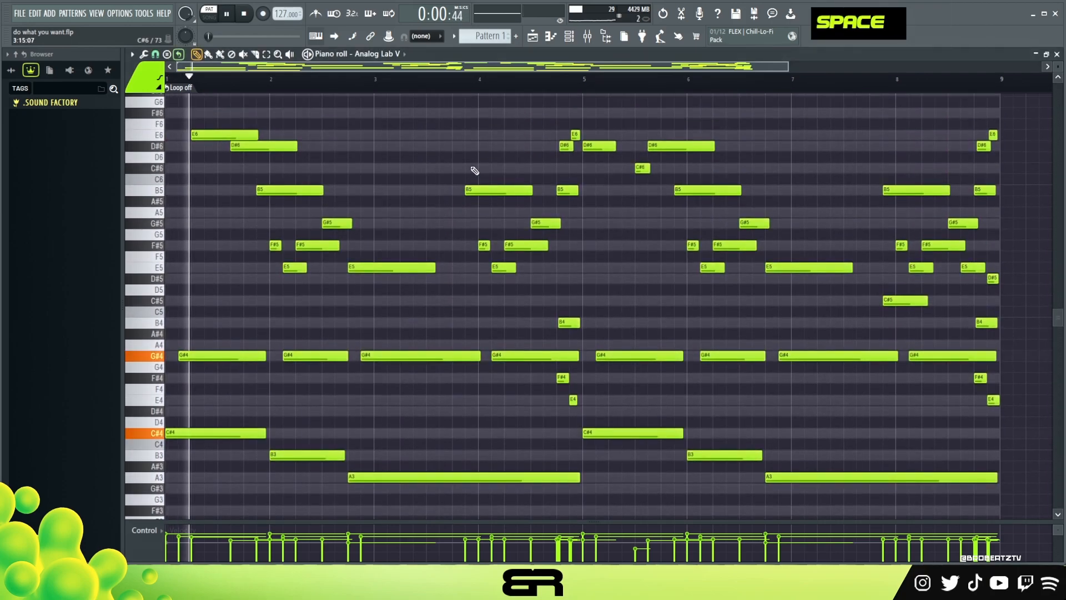
key("space")
- Check the GUITAR mixer track and play the Analog Lab V melody through into bar 5
left_click(587, 36)
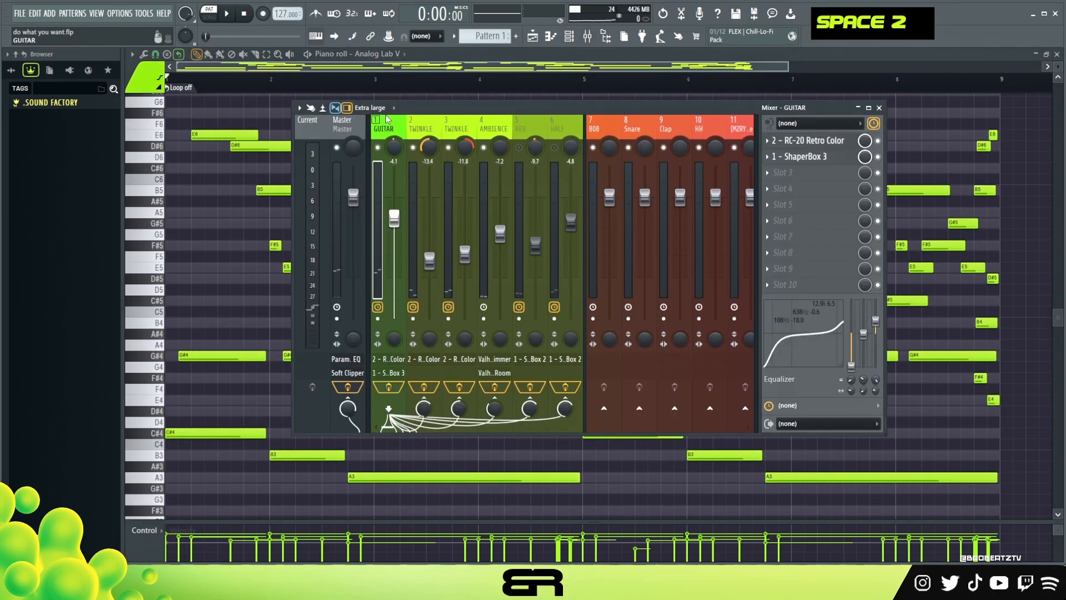
double_click(388, 129)
right_click(909, 160)
key("space")
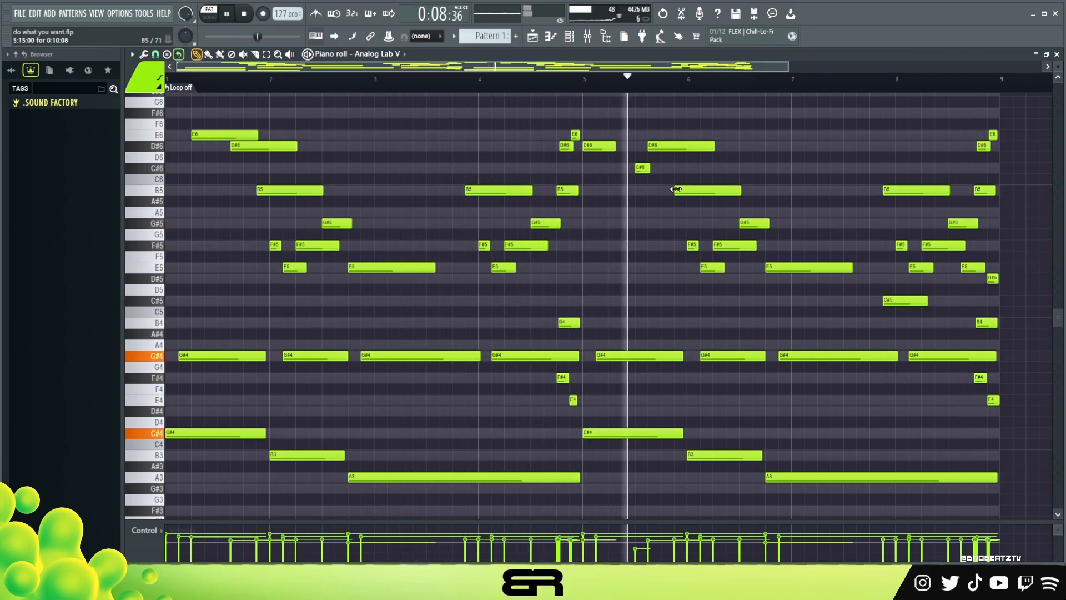
key("space")
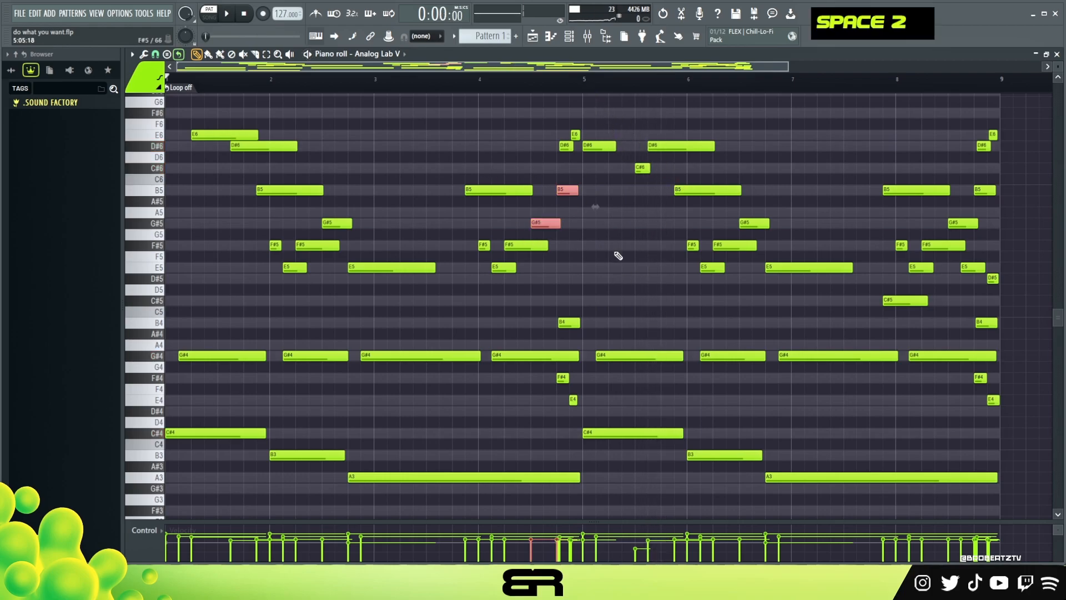
- Play the Analog Lab V melody while comparing ShaperBox 3 switched off and on for the GUITAR mixer track
right_click(618, 255)
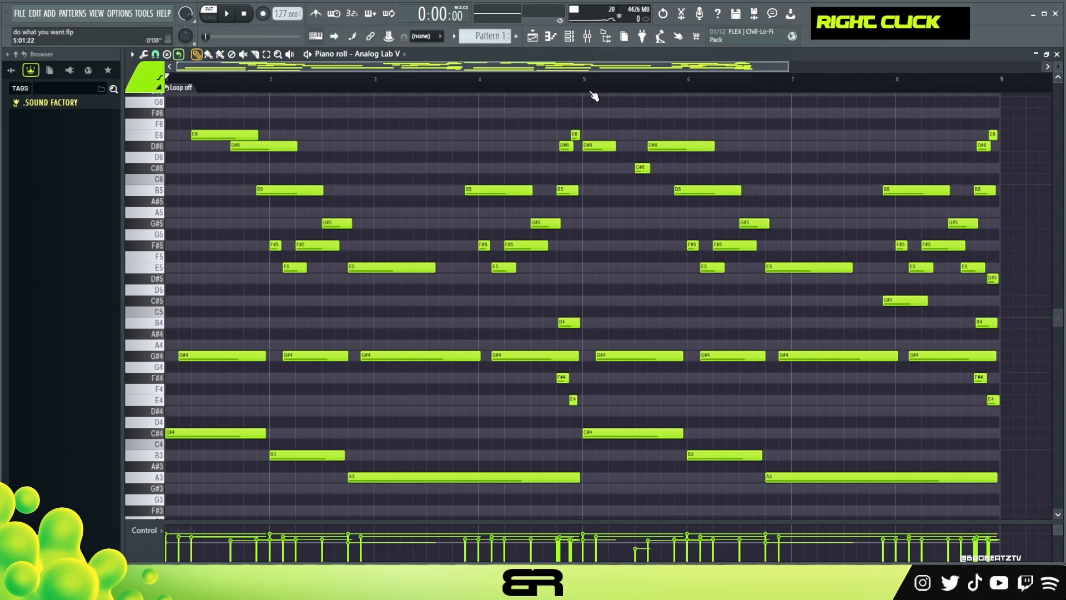
left_click(587, 43)
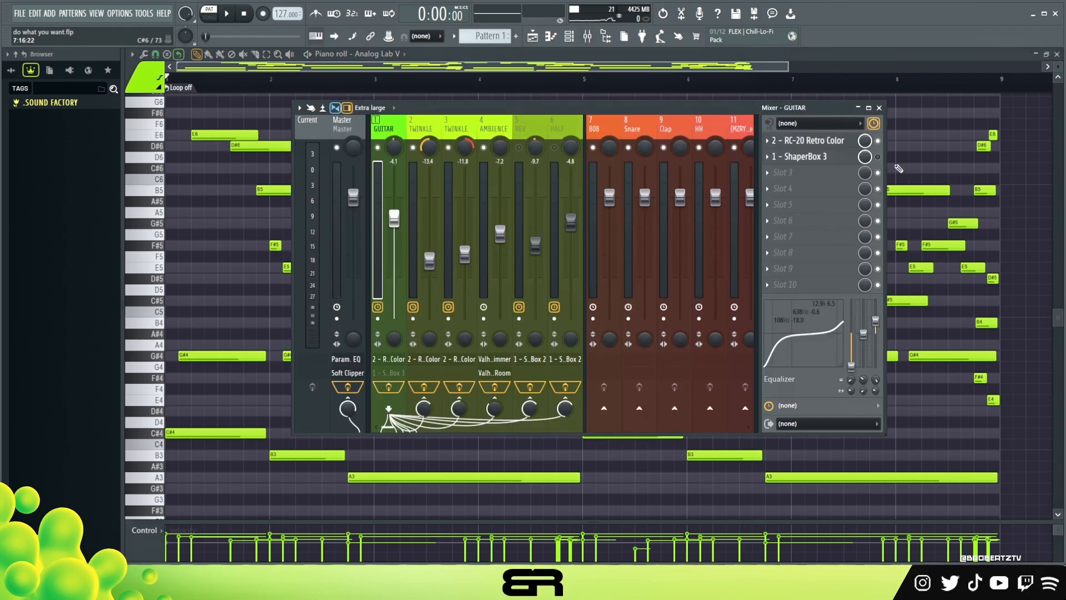
key("space")
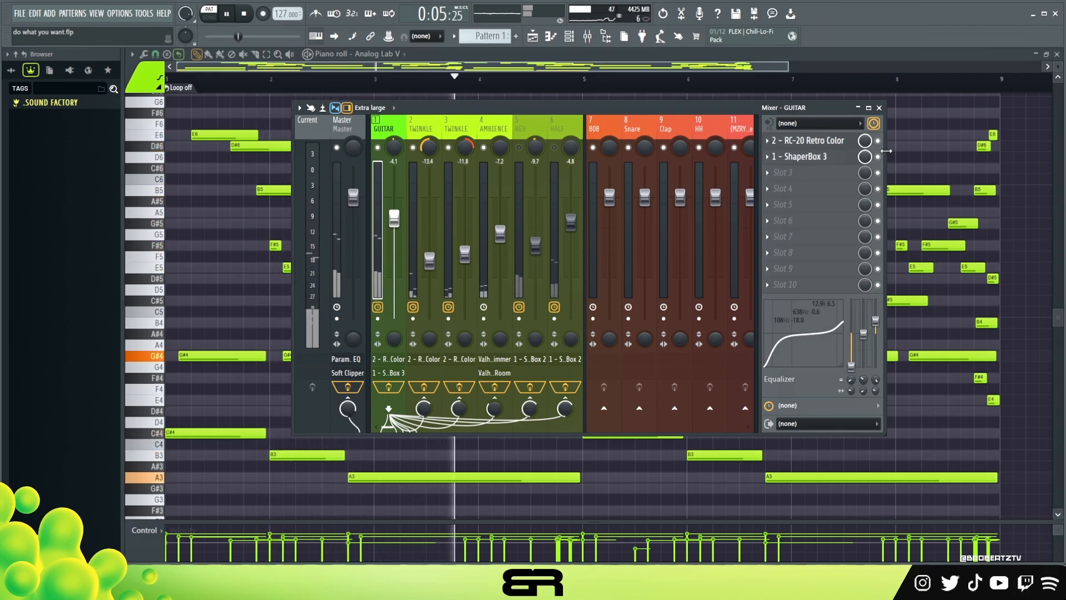
- Finish listening to the melody with ShaperBox 3 on, stop playback and close the mixer
mouse_move(656, 107)
left_mouse_down()
mouse_move(661, 182)
mouse_move(646, 178)
mouse_move(635, 140)
mouse_move(645, 121)
left_mouse_up()
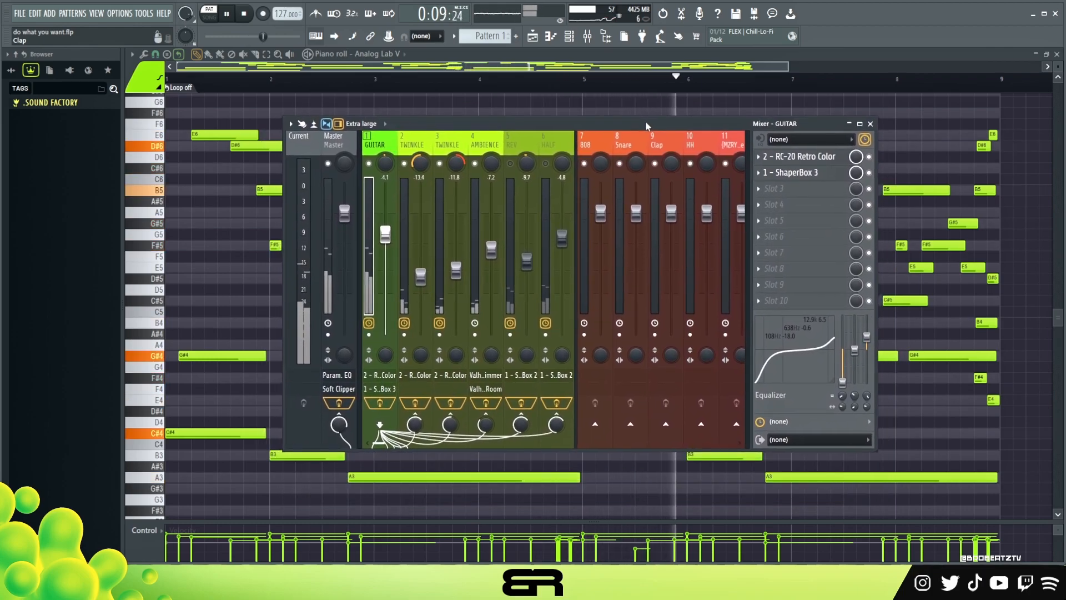
key("space")
key("F9")
left_click_drag(543, 148, 475, 138)
right_click(482, 147)
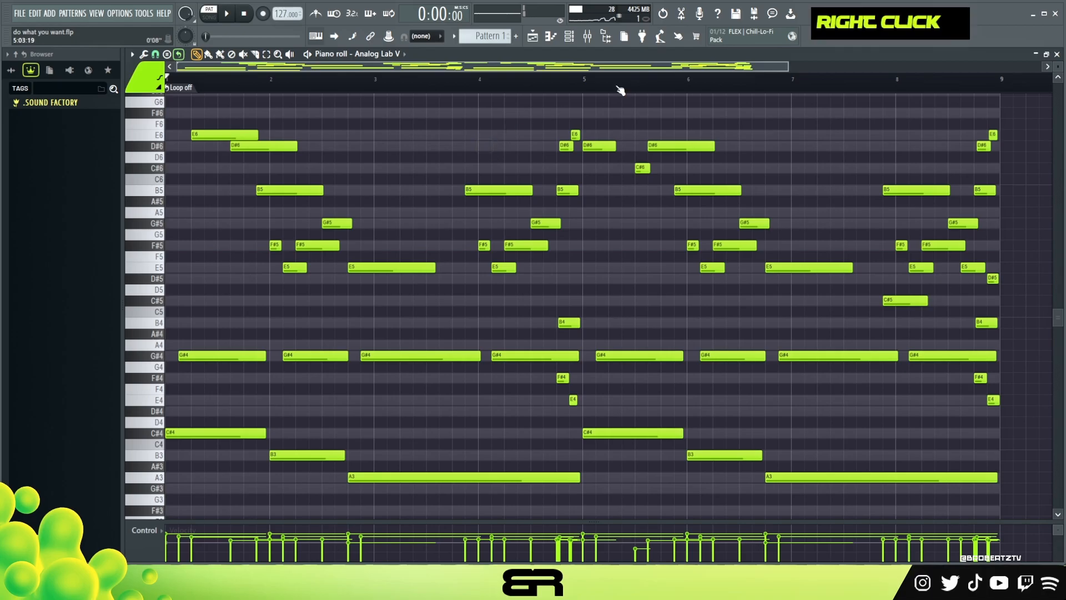
- Copy the first four bars' bass notes C#4, B3 and A3 from the Analog Lab V channel into the 808 channel's piano roll
left_click(574, 43)
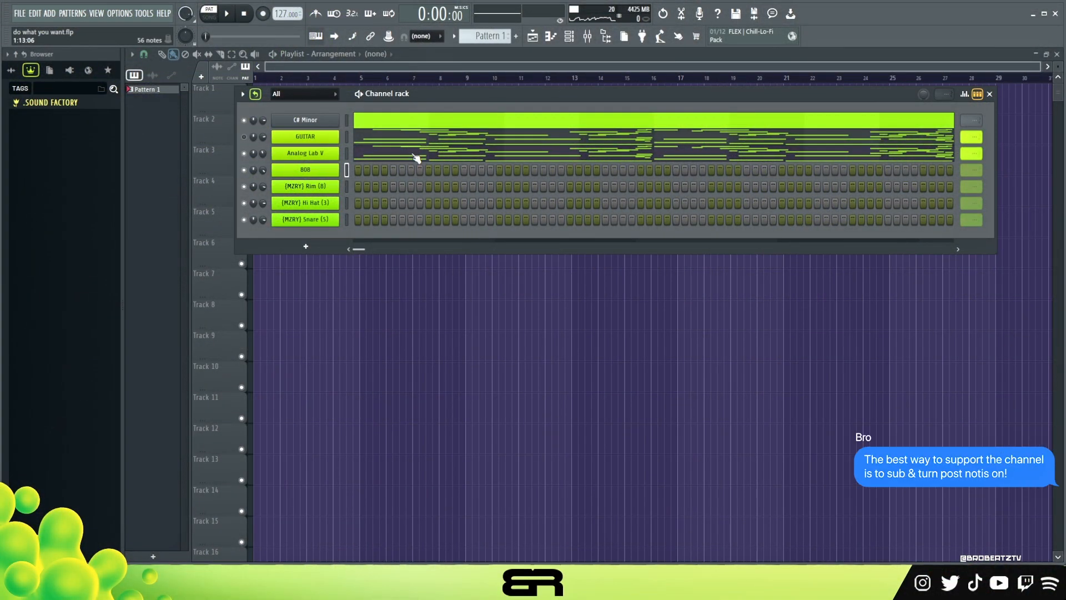
left_click(415, 157)
scroll(288, 281, "down", 3)
left_click_drag(215, 285, 398, 359)
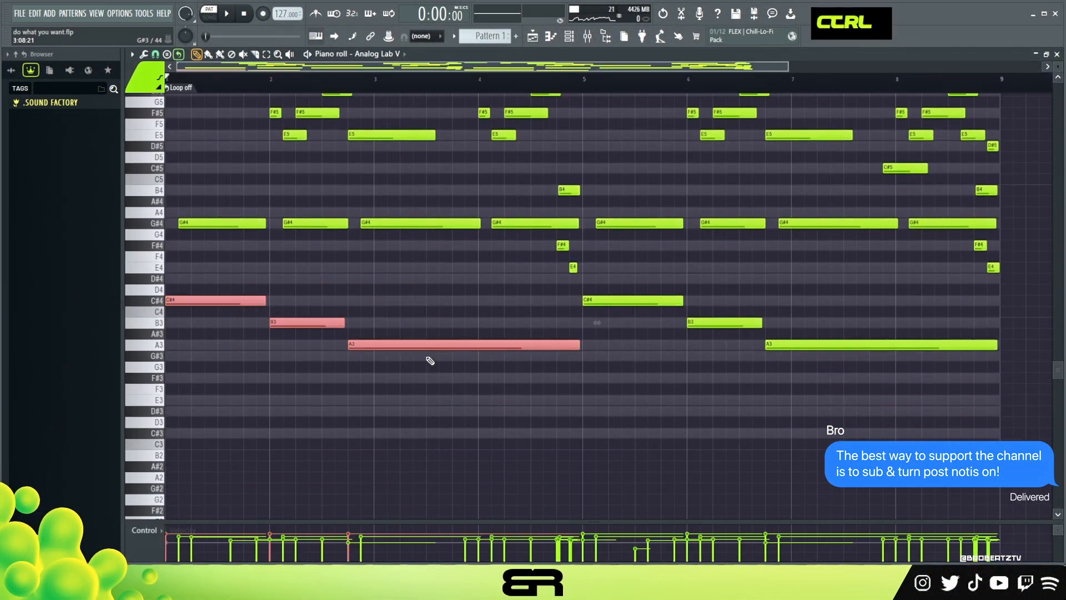
left_click(570, 36)
right_click(303, 175)
left_click(393, 169)
key("ctrl+v")
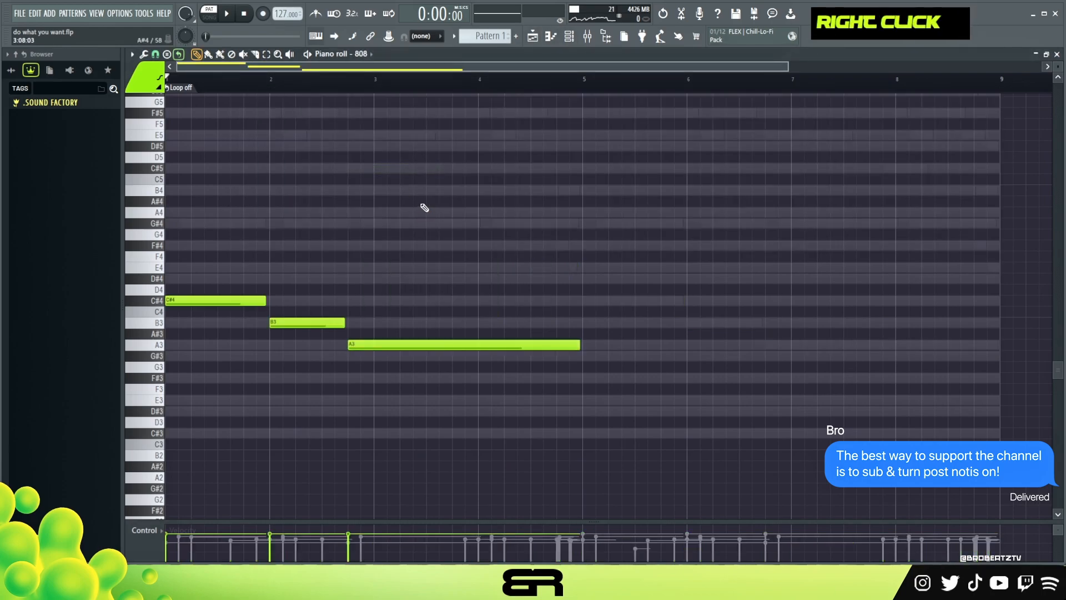
- Shorten the three pasted 808 notes to two steps each, raise them one octave and turn their velocity up to maximum
left_click_drag(208, 264, 507, 366)
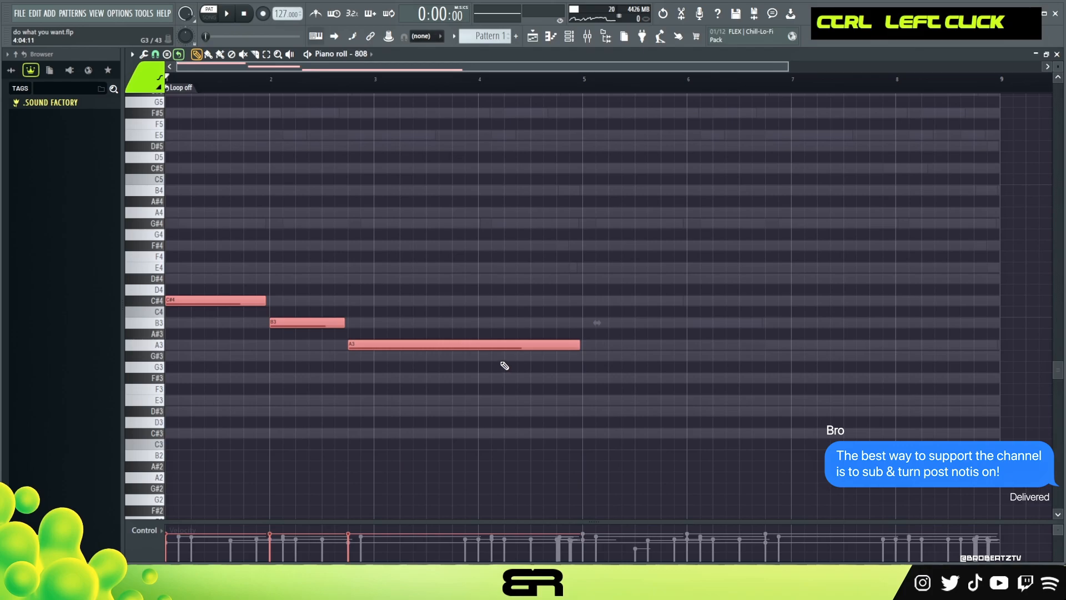
left_click_drag(578, 345, 374, 333)
key("ctrl+Up")
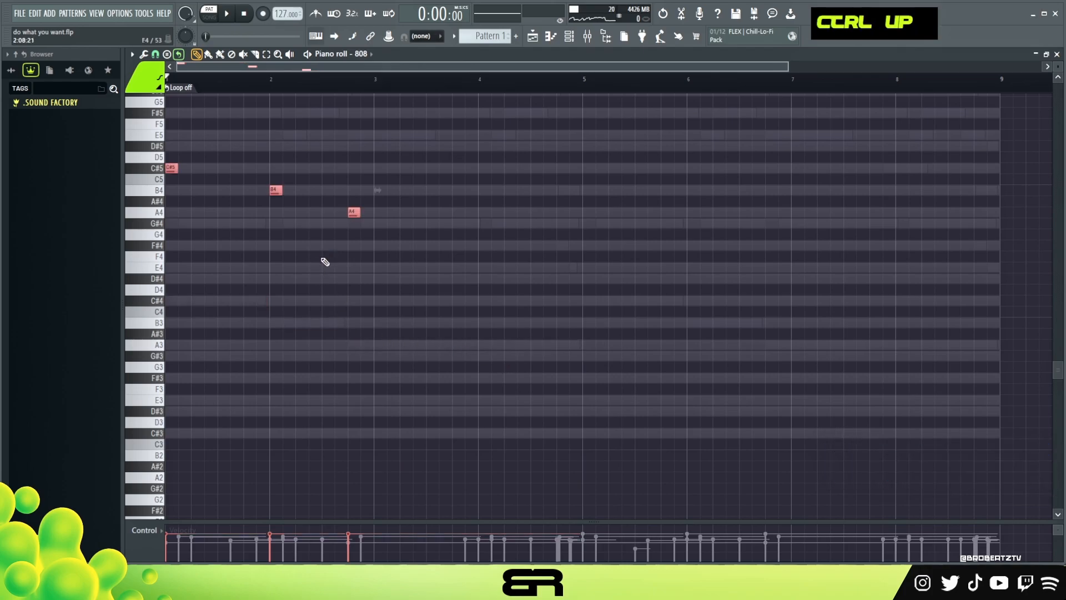
scroll(304, 250, "up", 3)
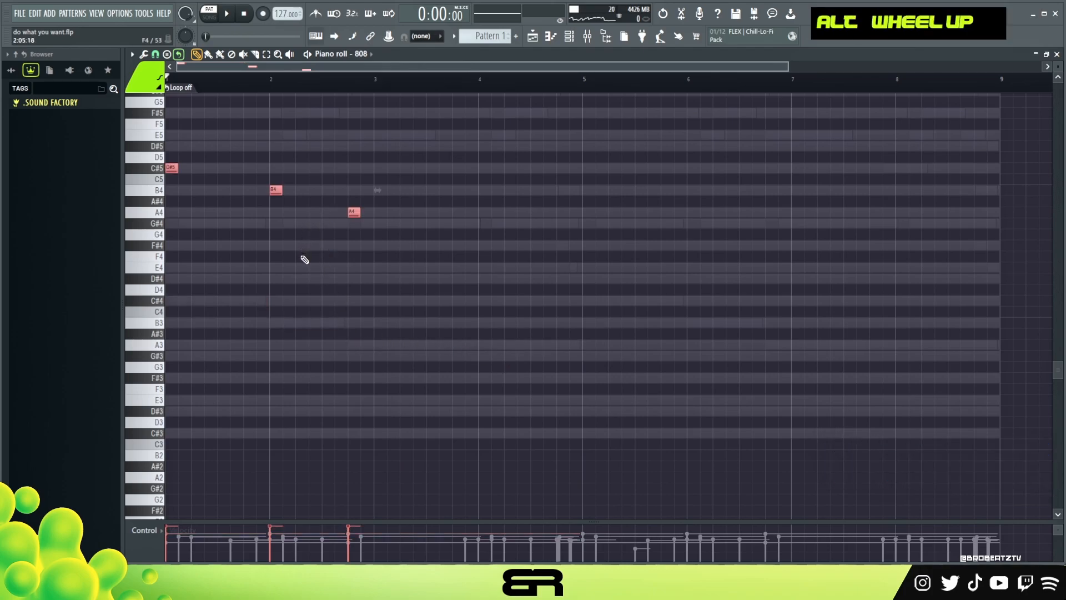
scroll(304, 259, "up", 4)
right_click(278, 292)
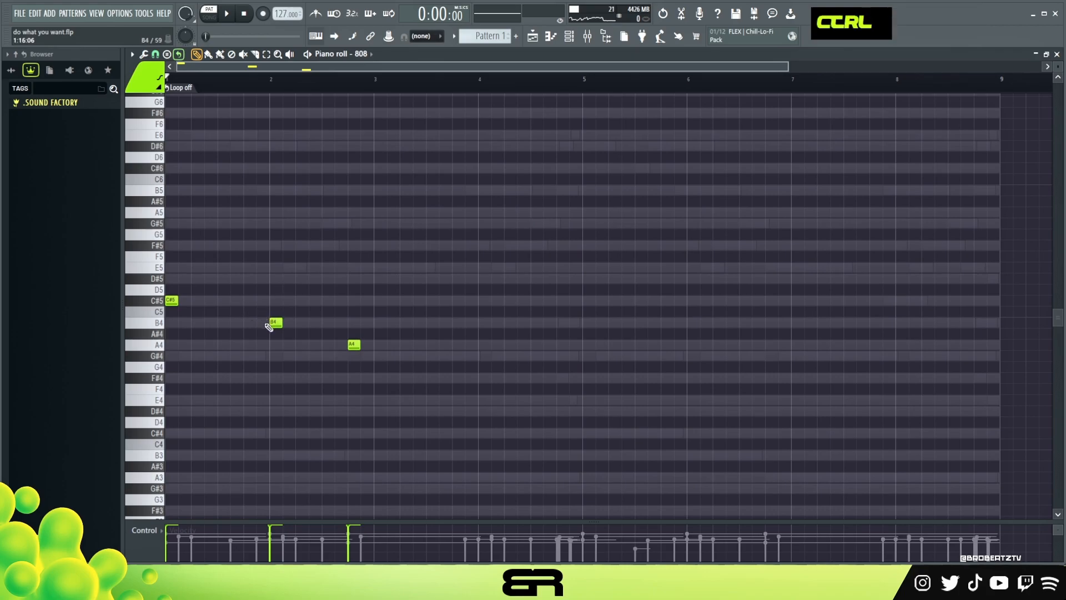
- Move the B4 note to step 3 of bar 2, add a second B4 directly after it and lower the first one's velocity
key("space")
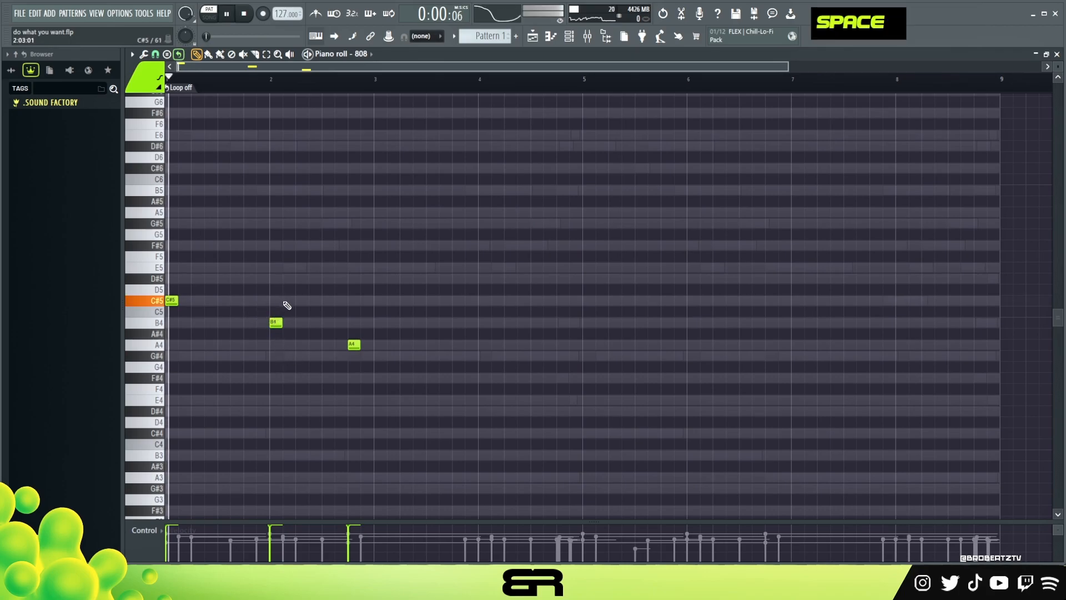
key("space")
key("space")
mouse_move(277, 325)
left_mouse_down()
mouse_move(303, 326)
mouse_move(291, 326)
left_mouse_up()
left_click(300, 326)
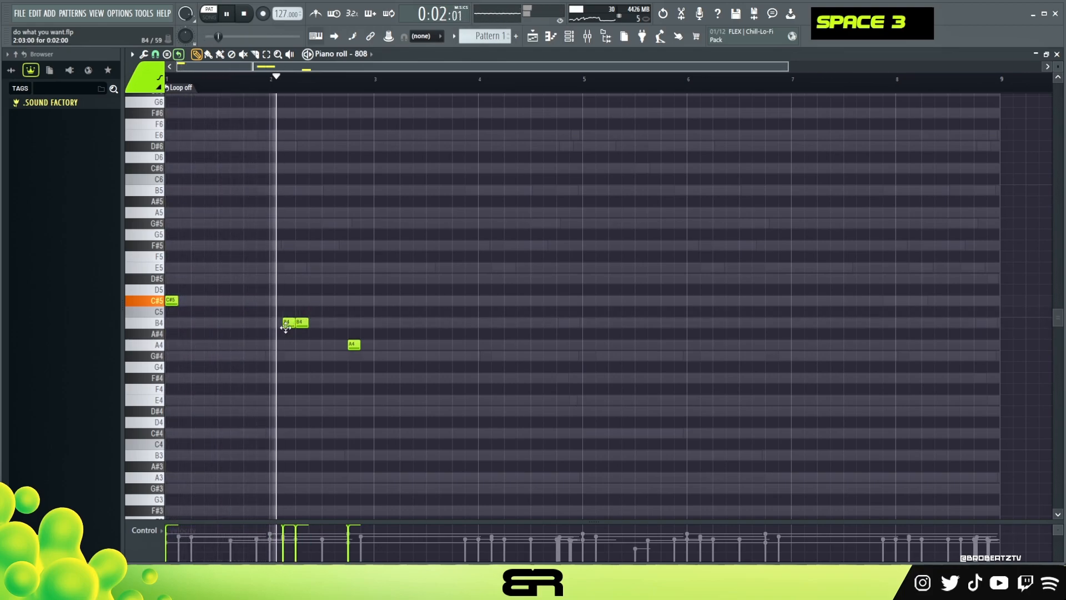
key("space")
left_click(293, 327, "ctrl")
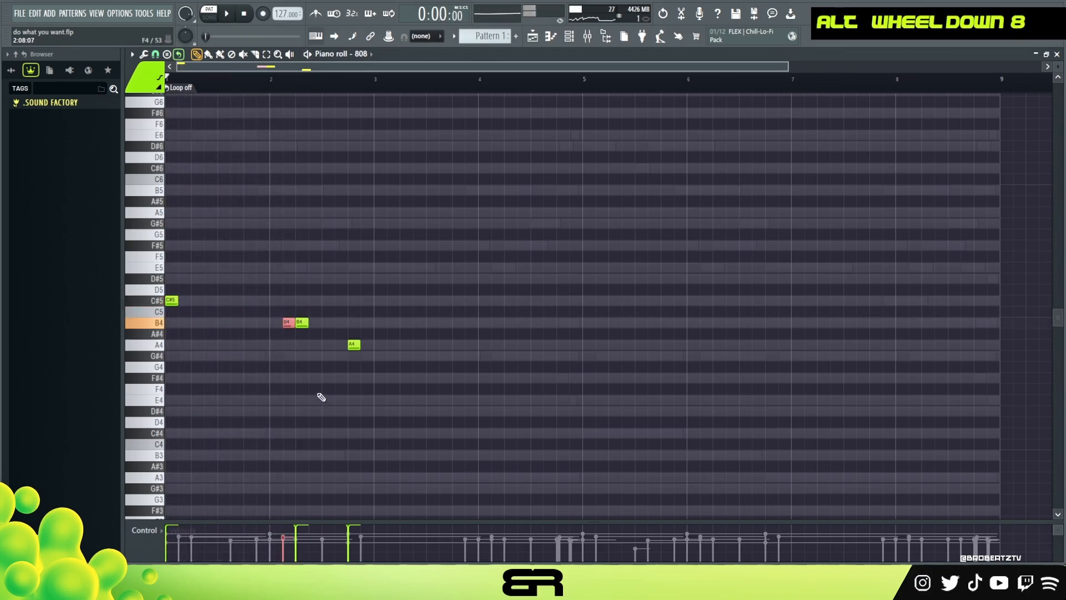
key("space")
right_click(298, 405)
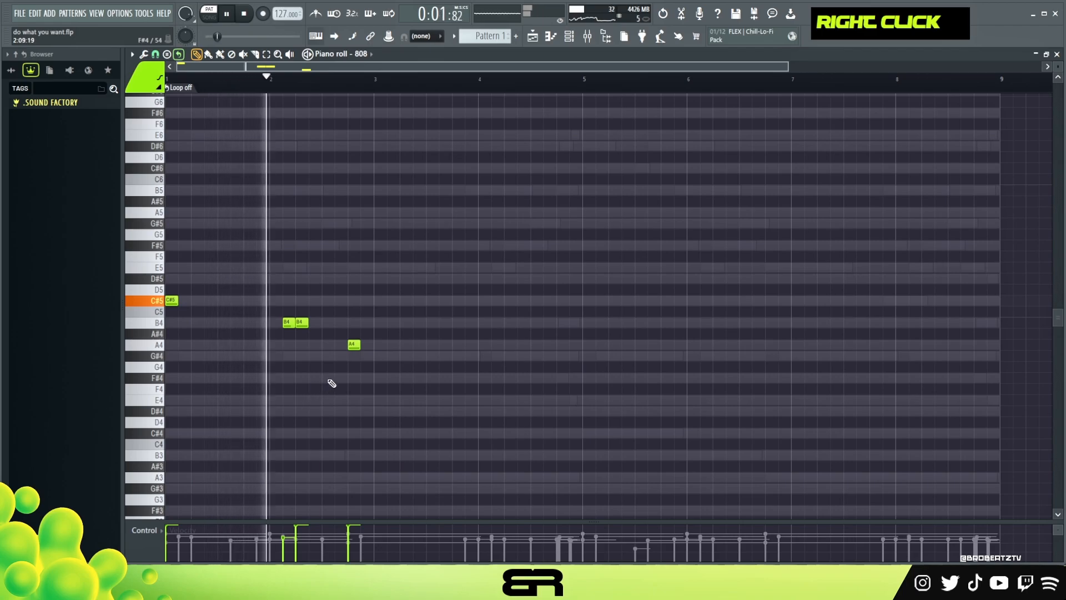
- Add a B4 note at step 11 of bar 2, and move the A4 note to the start of bar 3, raised one octave
left_click(340, 322)
key("space")
key("space")
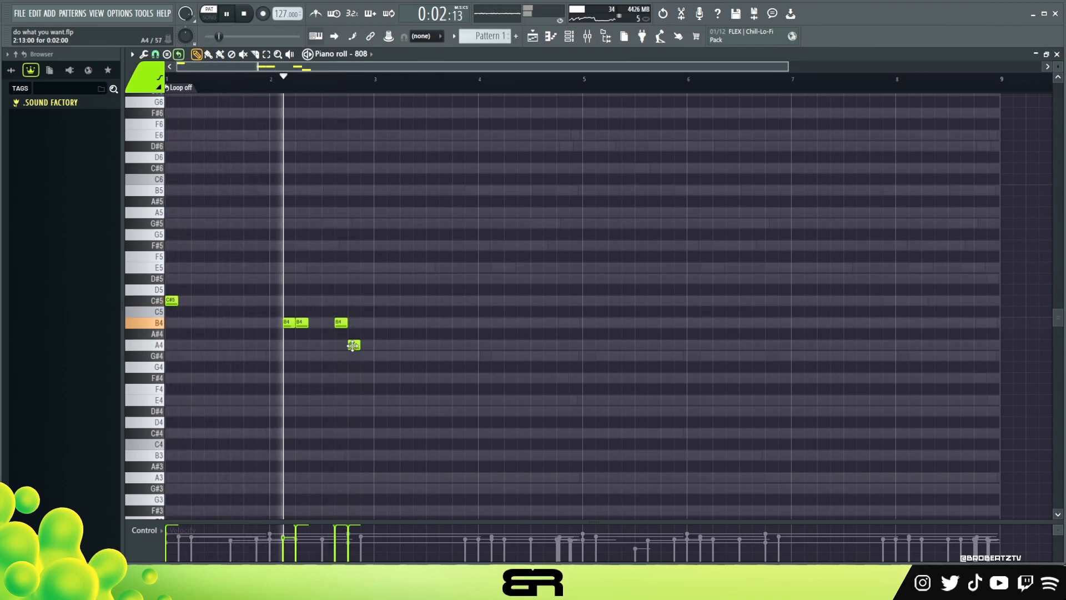
key("space")
left_click_drag(350, 348, 380, 344)
key("space")
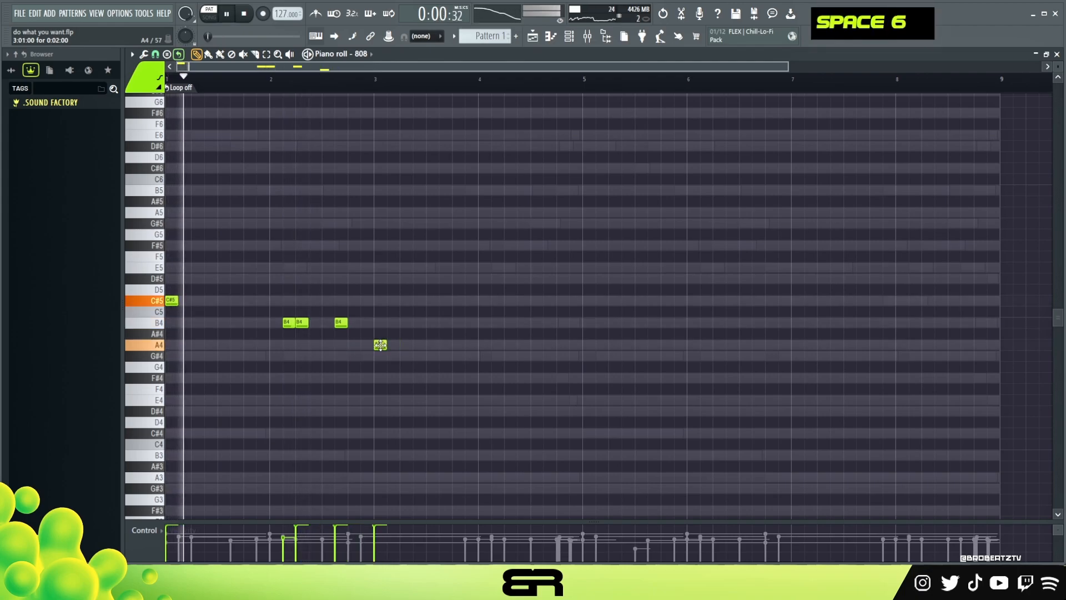
key("ctrl+Up")
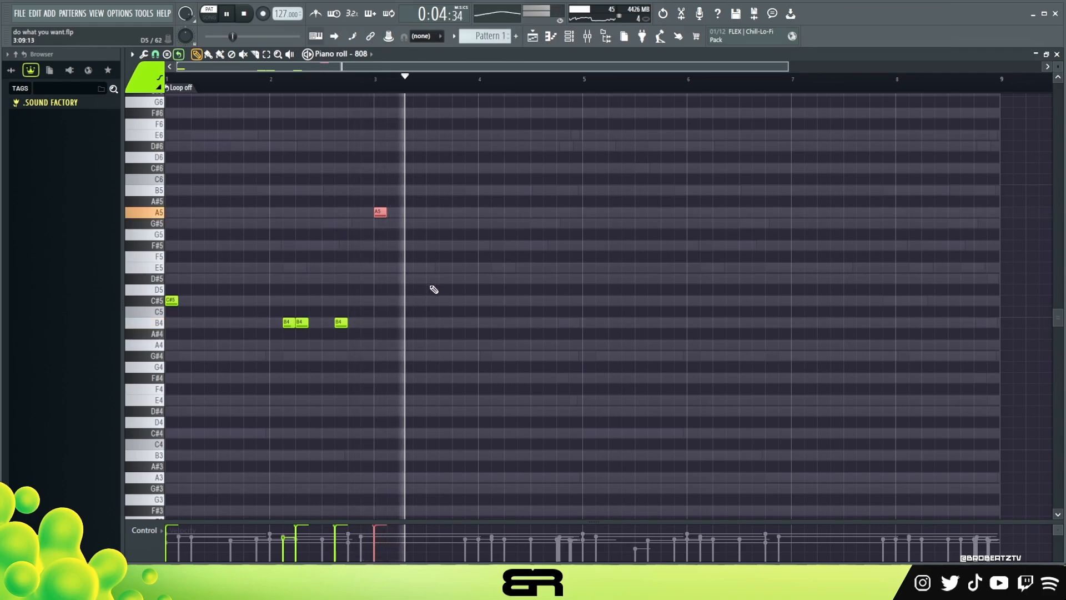
- Duplicate the A5 note into bar 4 and turn the copy into two adjacent one-step A5 notes starting at step 5
left_click(381, 212, "ctrl")
left_click(382, 211, "shift")
left_click_drag(382, 211, 501, 218)
key("shift+space")
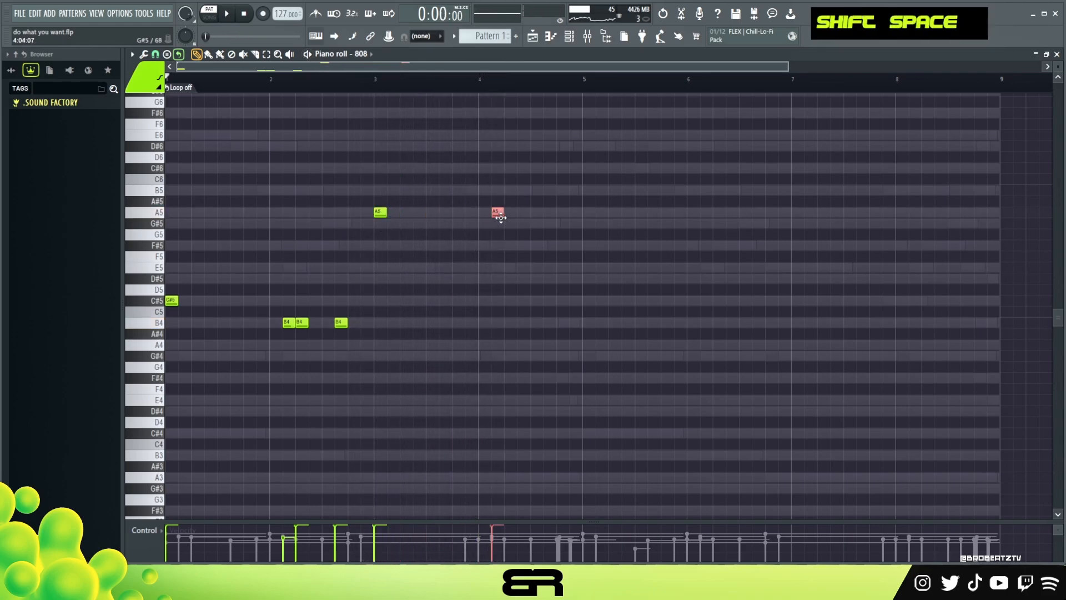
left_click(159, 56)
left_click(169, 179)
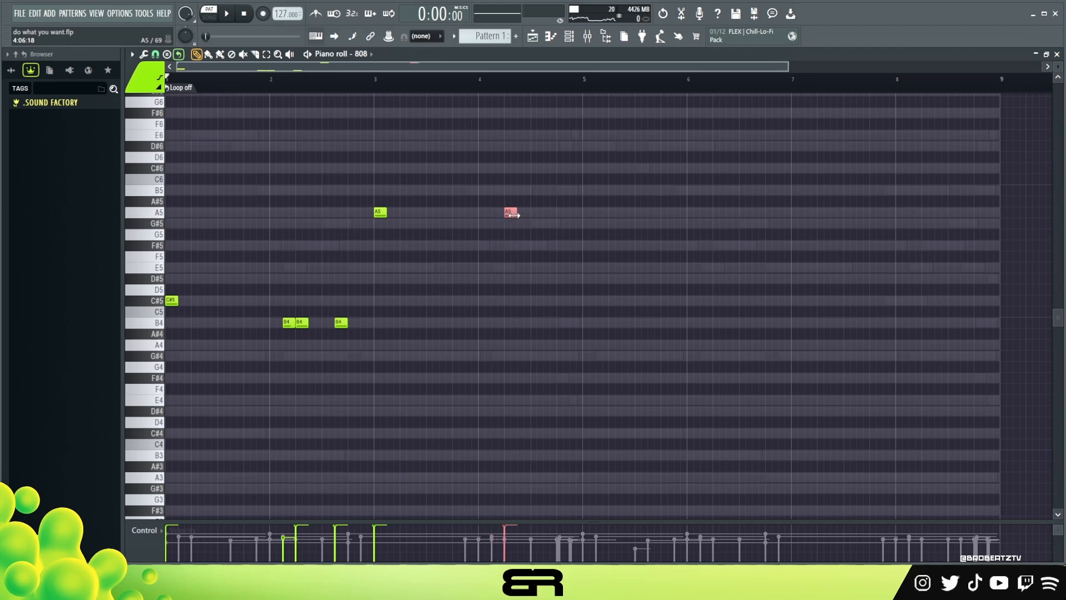
double_click(509, 212)
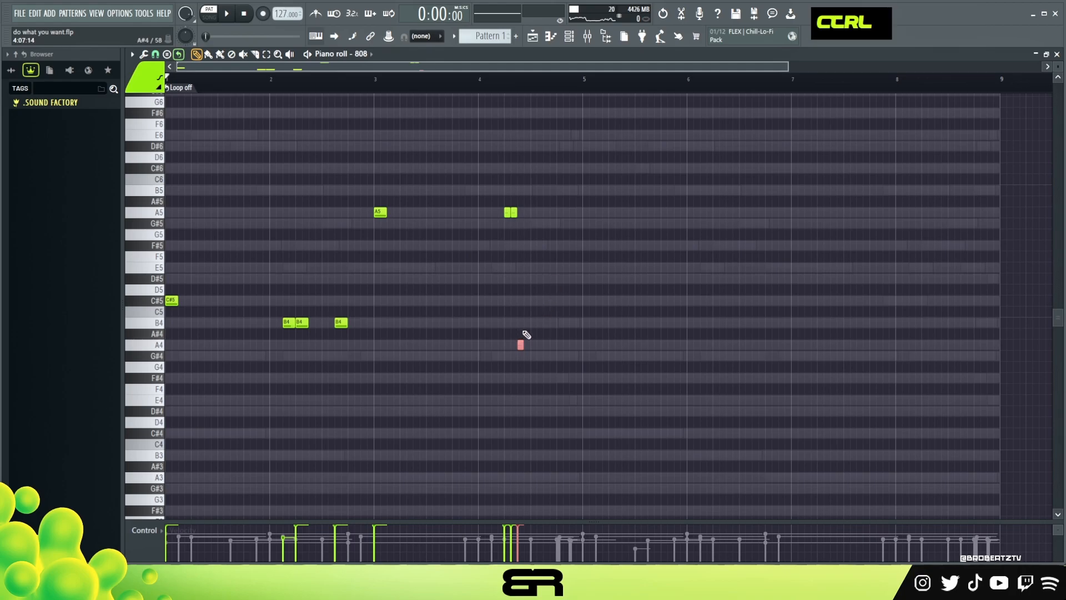
- Complete the bar 4 fill with one-step A4 notes at steps 7 and 11, an A6 at step 13 and an A5 slide at step 15
left_click(520, 344, "ctrl")
left_click_drag(555, 346, 561, 347)
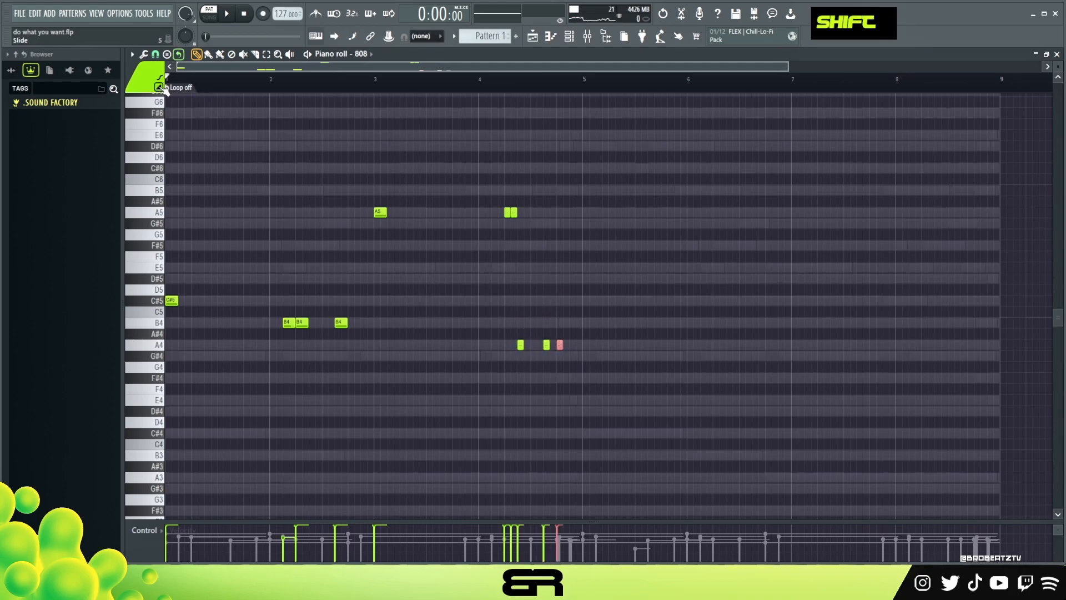
left_click(560, 346, "ctrl")
key("ctrl+Up")
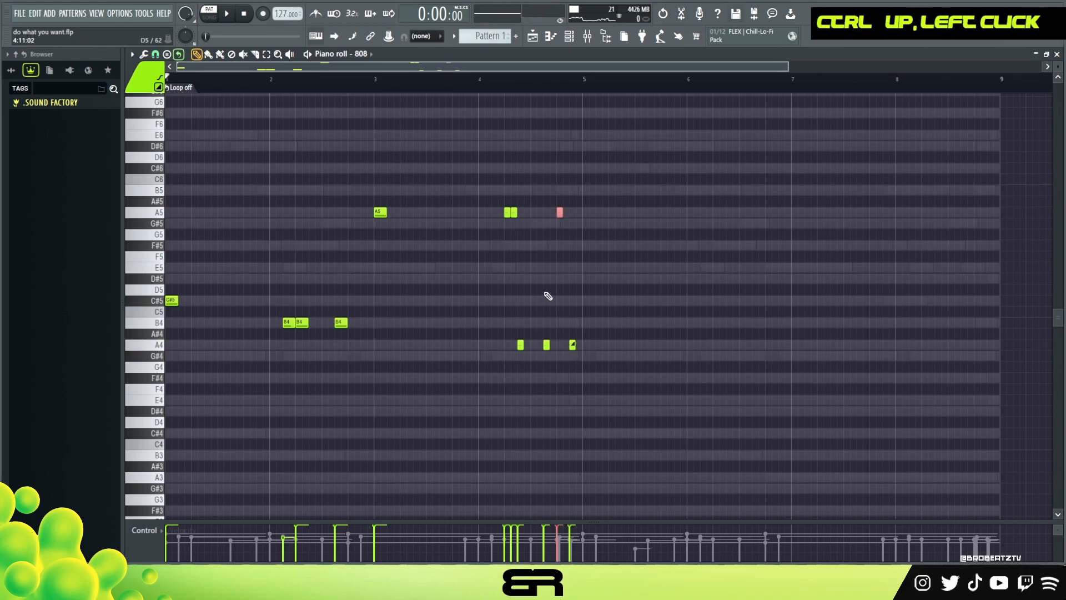
key("ctrl+Up")
left_click_drag(597, 351, 567, 374, "ctrl")
key("ctrl+Up")
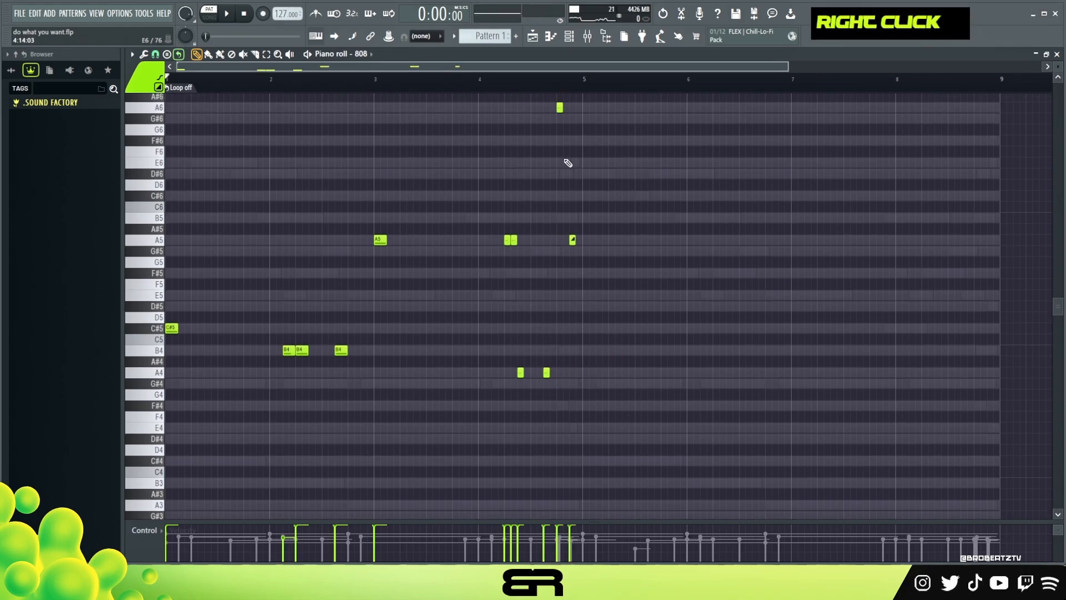
- Lengthen the A5 slide note to the end of bar 4 and play back the fill
key("space")
left_click_drag(576, 239, 581, 240, "alt")
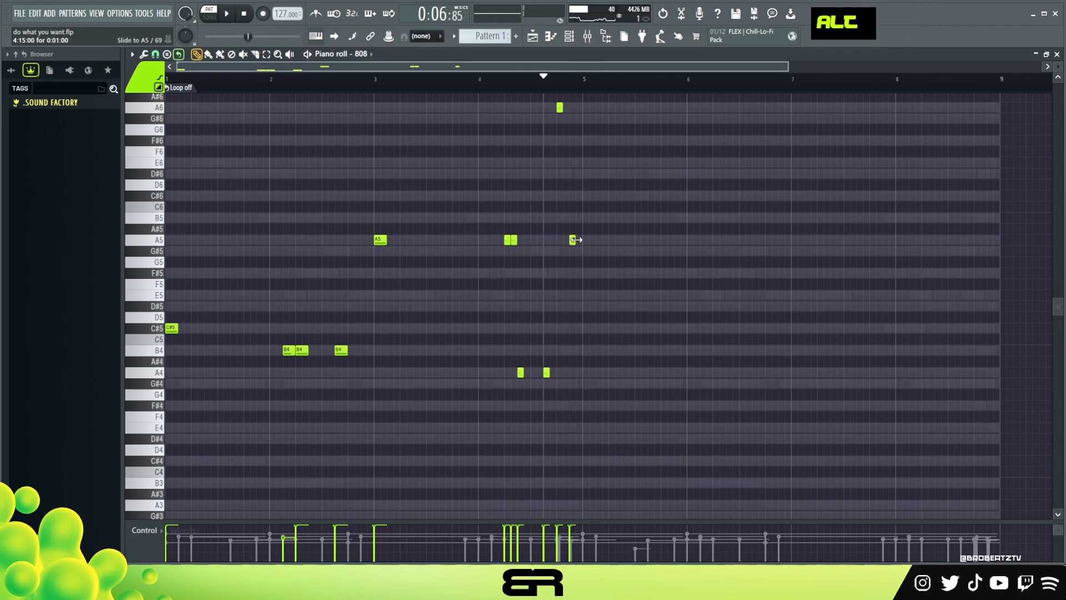
key("space")
key("space")
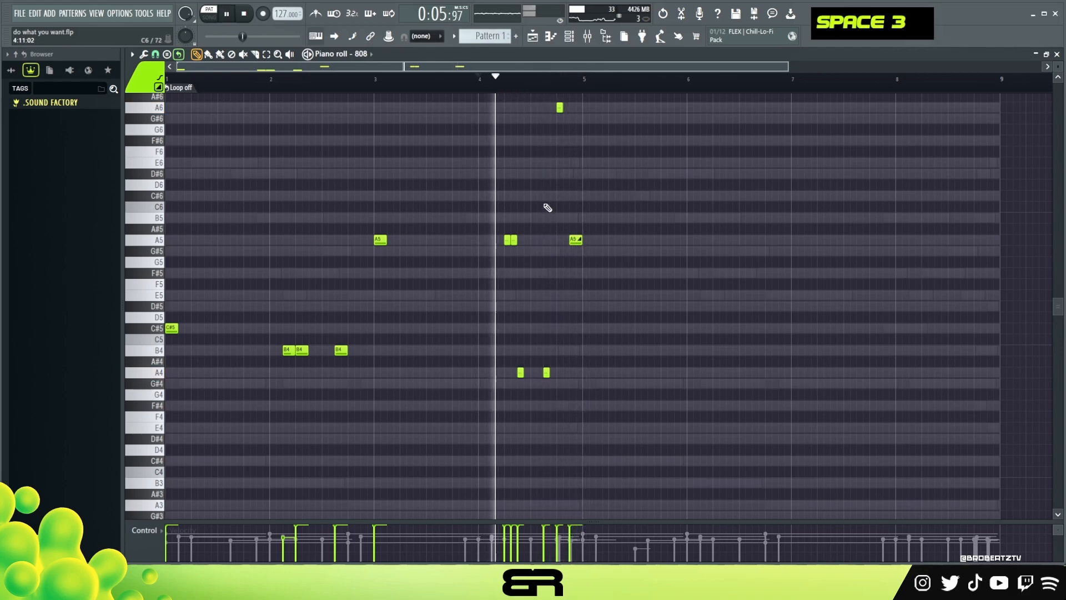
key("space")
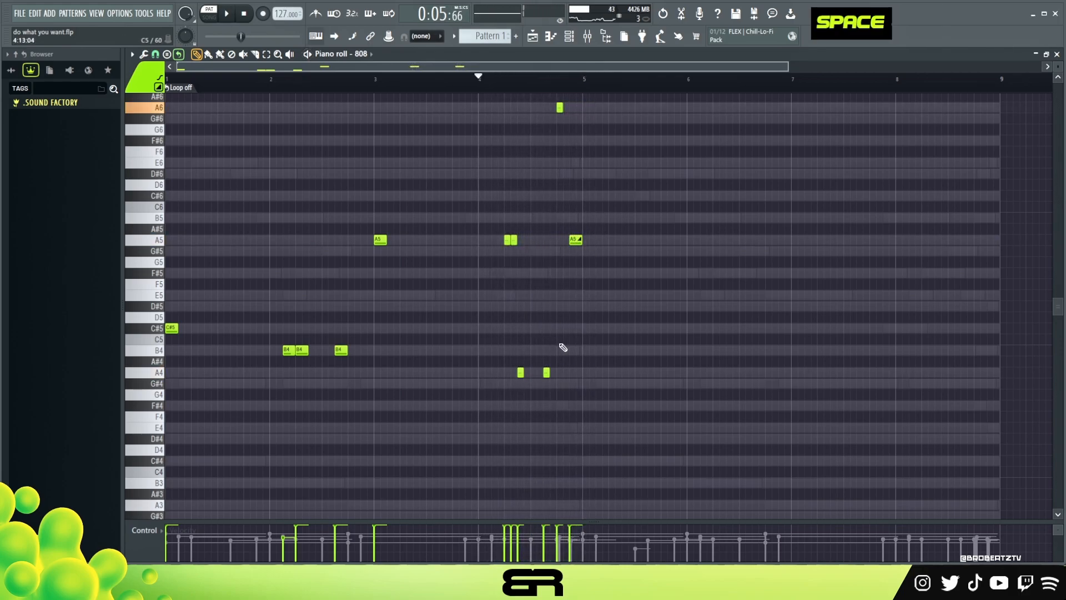
- Lower the velocity of the second A4 note in bar 4 slightly and play back the fill
left_click_drag(567, 335, 538, 389, "ctrl")
key("space")
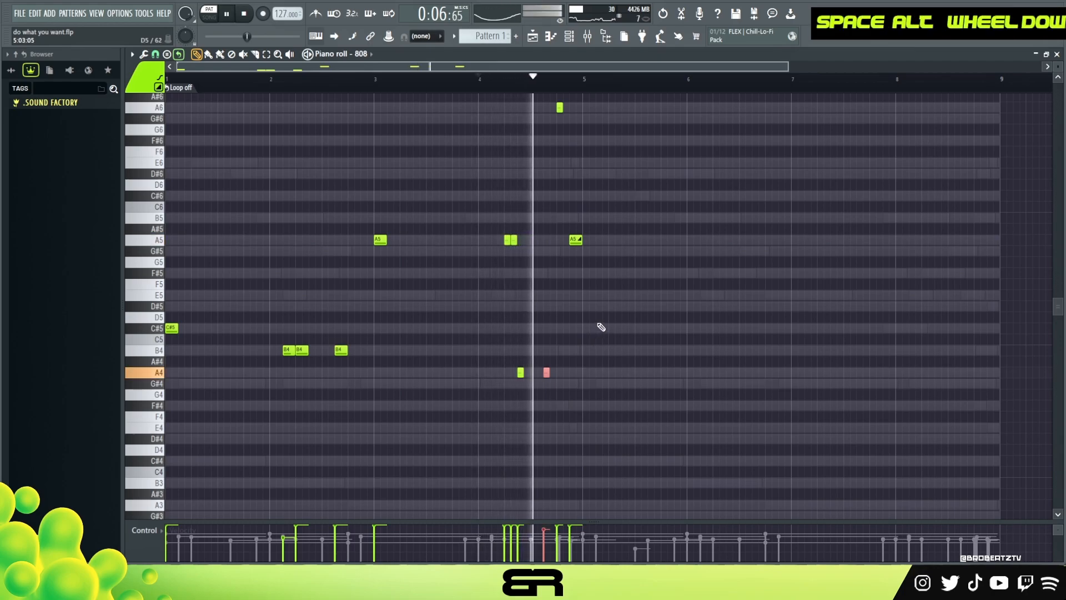
right_click(488, 292)
key("space")
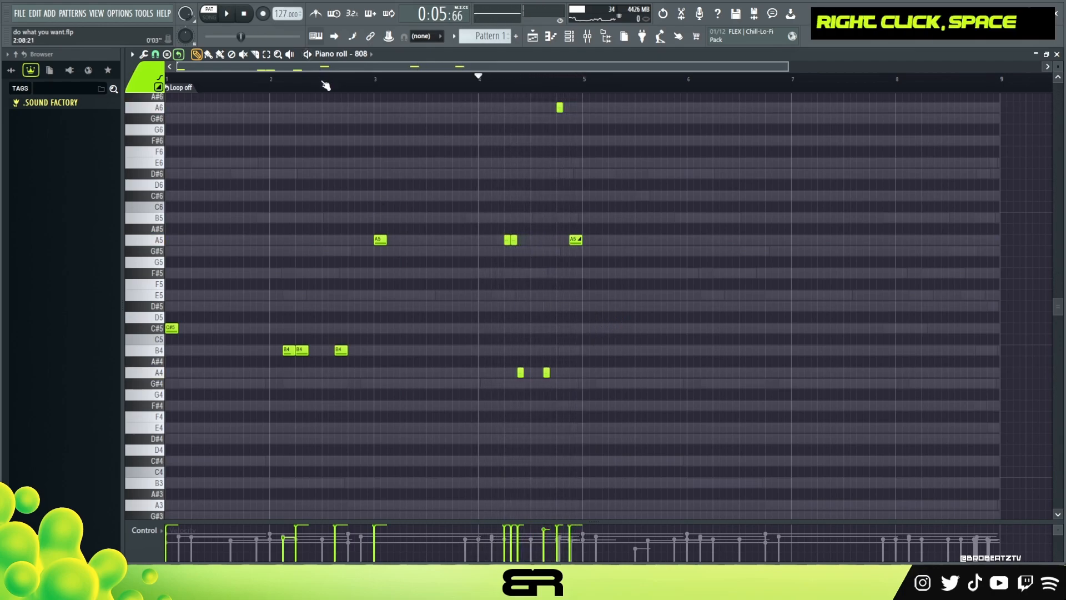
- Duplicate the whole four-bar 808 pattern into bars 5 to 8
key("ctrl+a")
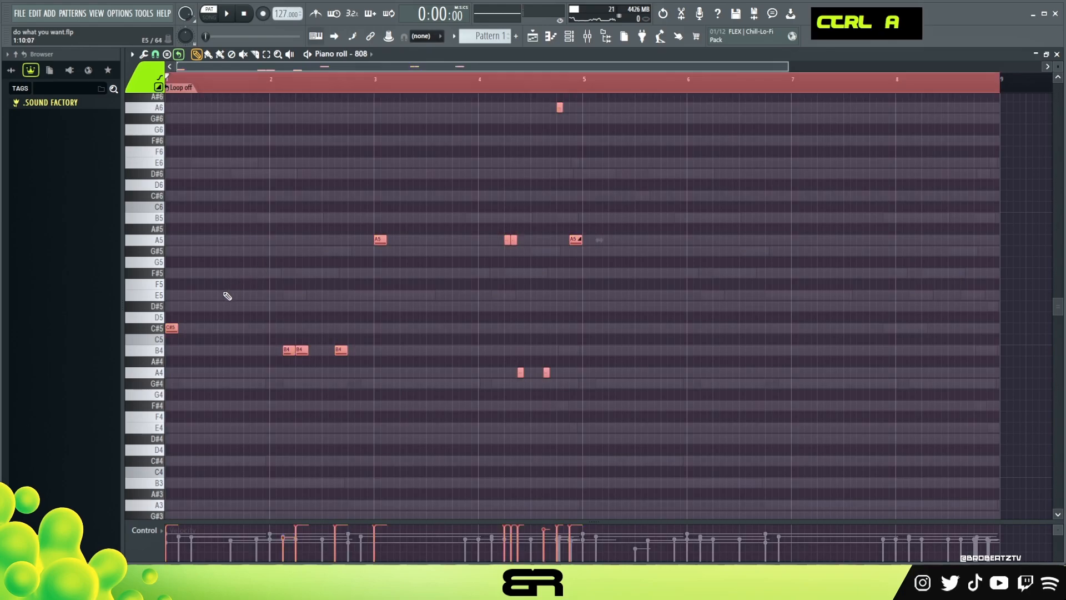
left_click_drag(171, 329, 588, 327)
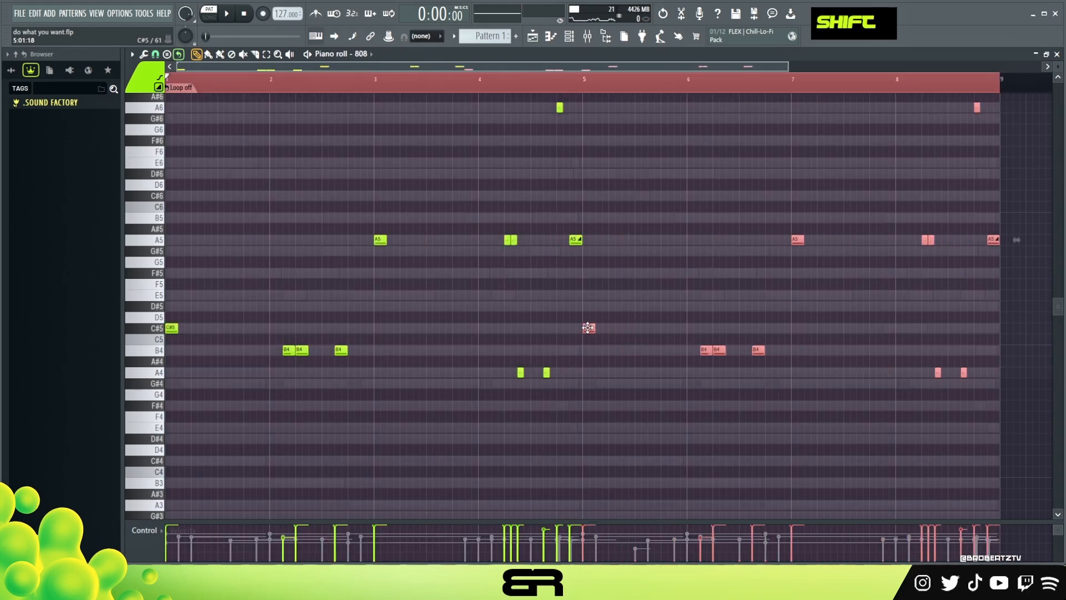
right_click(608, 319)
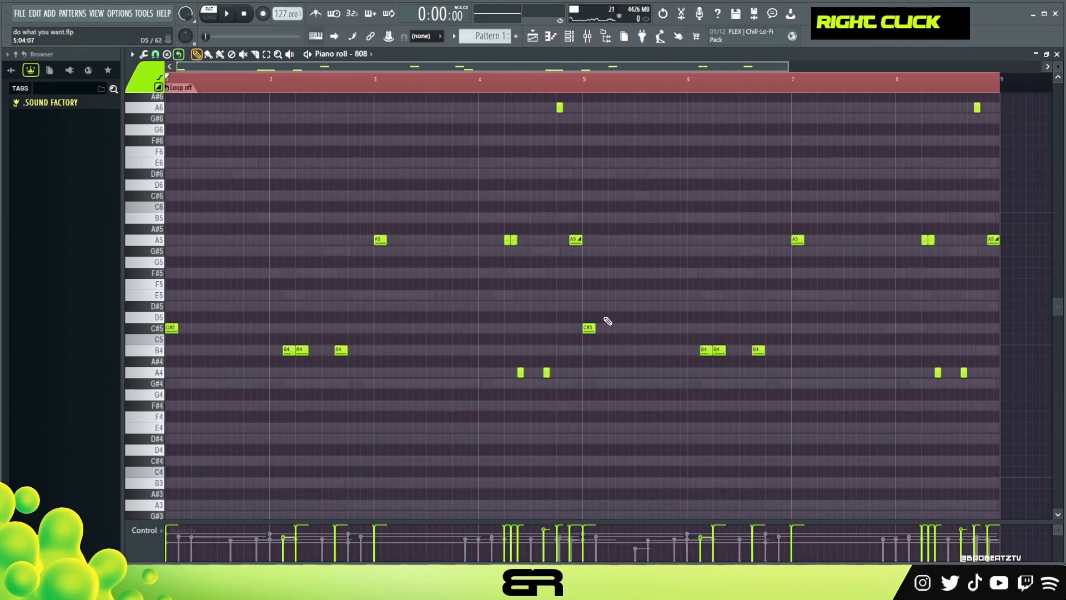
- Vary bar 5 of the 808 by moving its C#5 to step 7 and adding another C#5 at step 13, checking with playback
key("space")
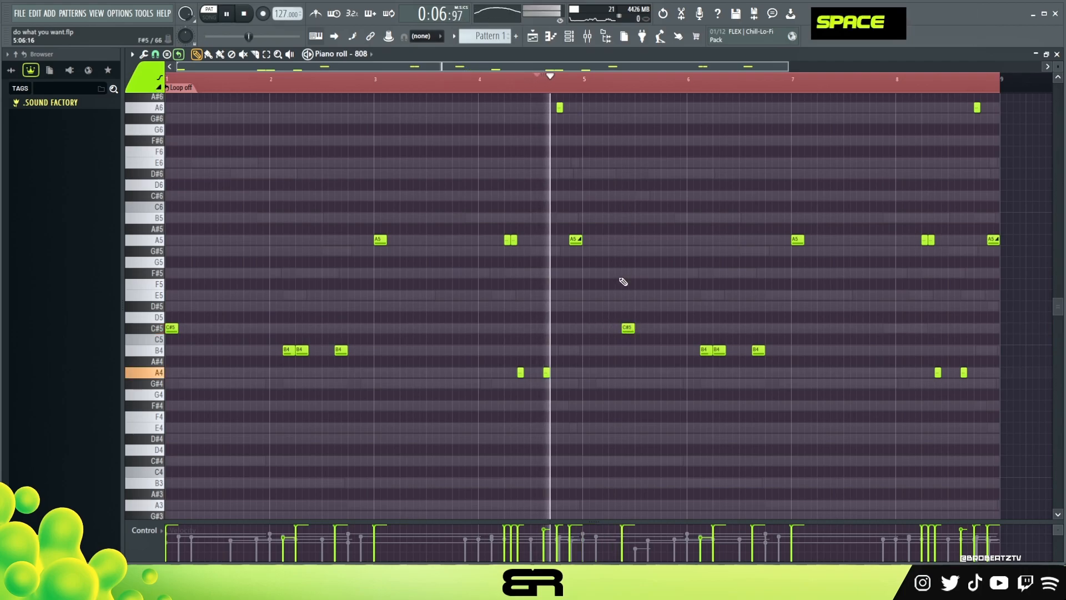
left_click(666, 327)
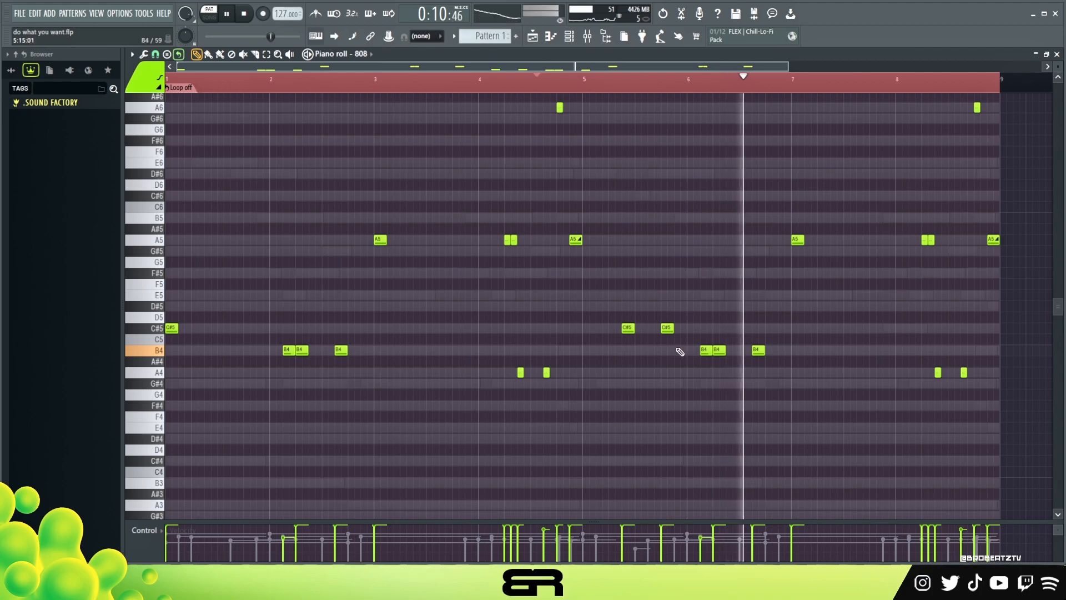
key("space")
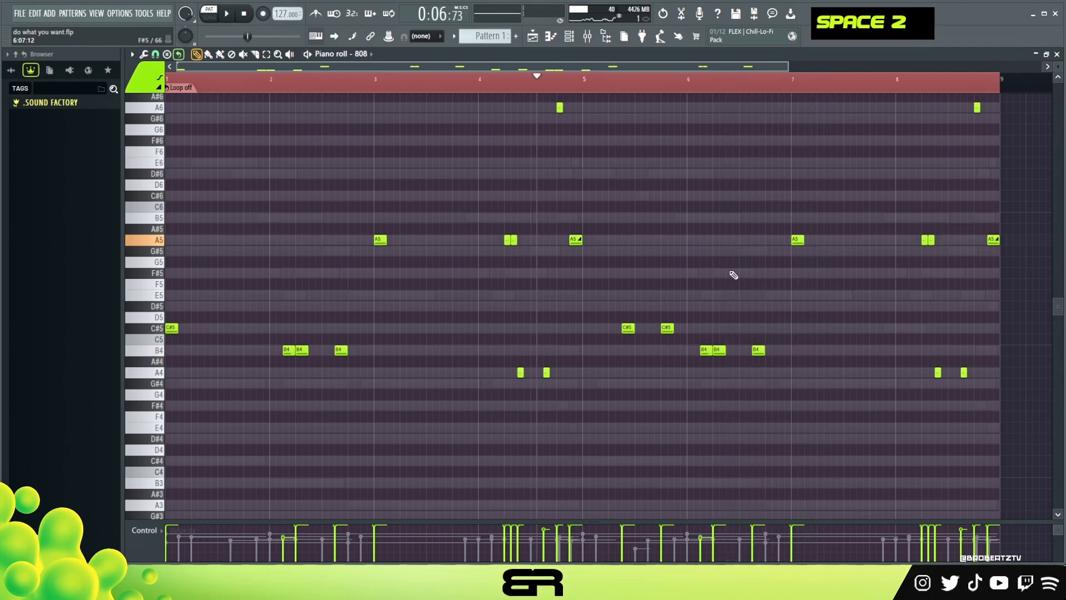
- Clear the time selection in the 808 piano roll and open the channel rack
scroll(602, 213, "up", 3)
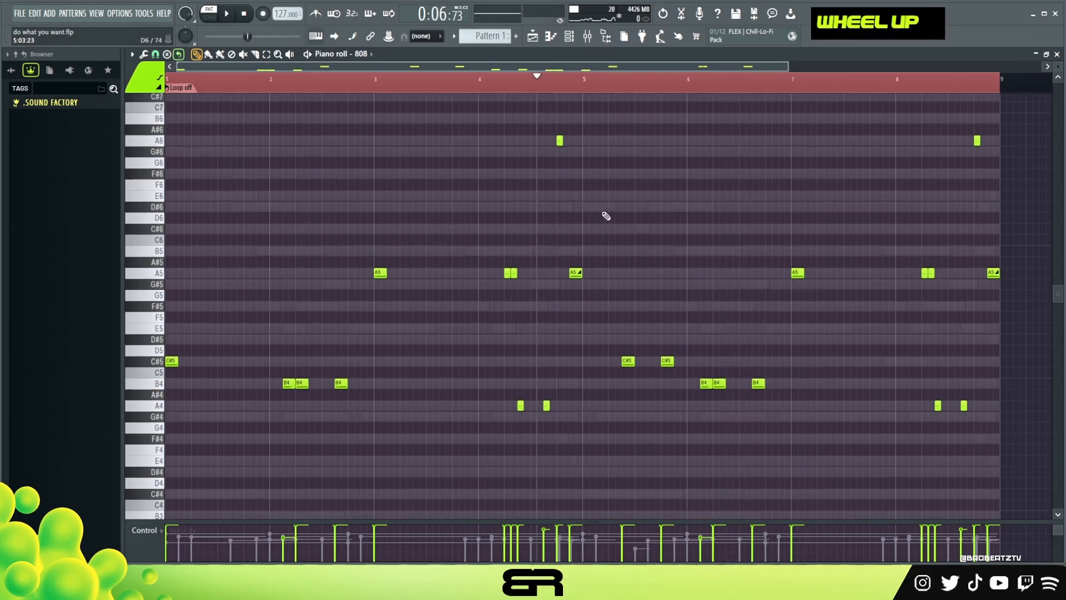
double_click(503, 80)
left_click(568, 37)
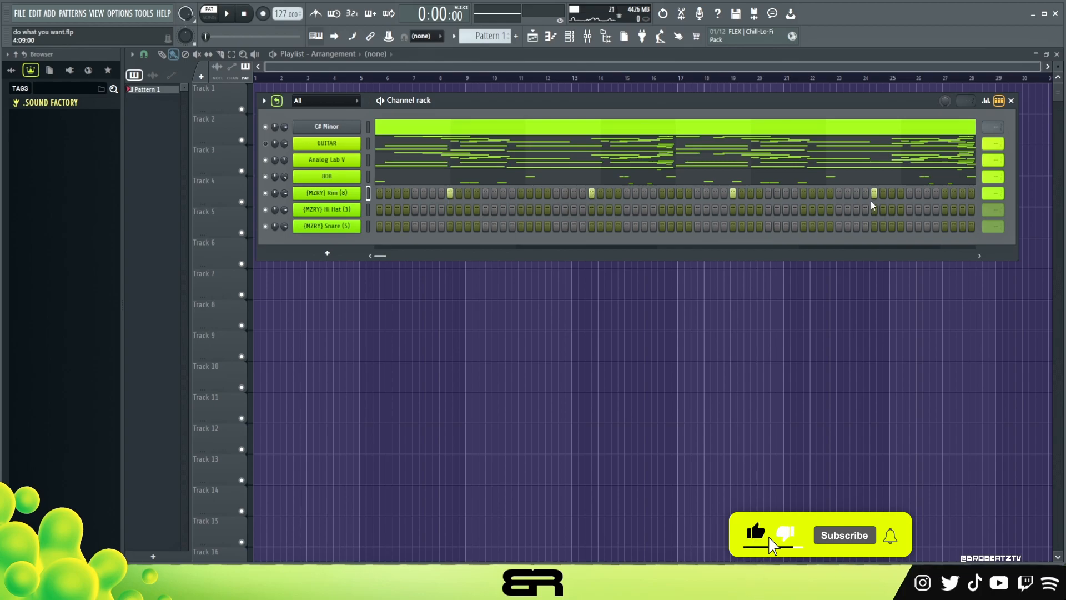
- Set the Rim (8) channel's loop length to 64 steps and open the Hi Hat (3) channel's piano roll
right_click(995, 194)
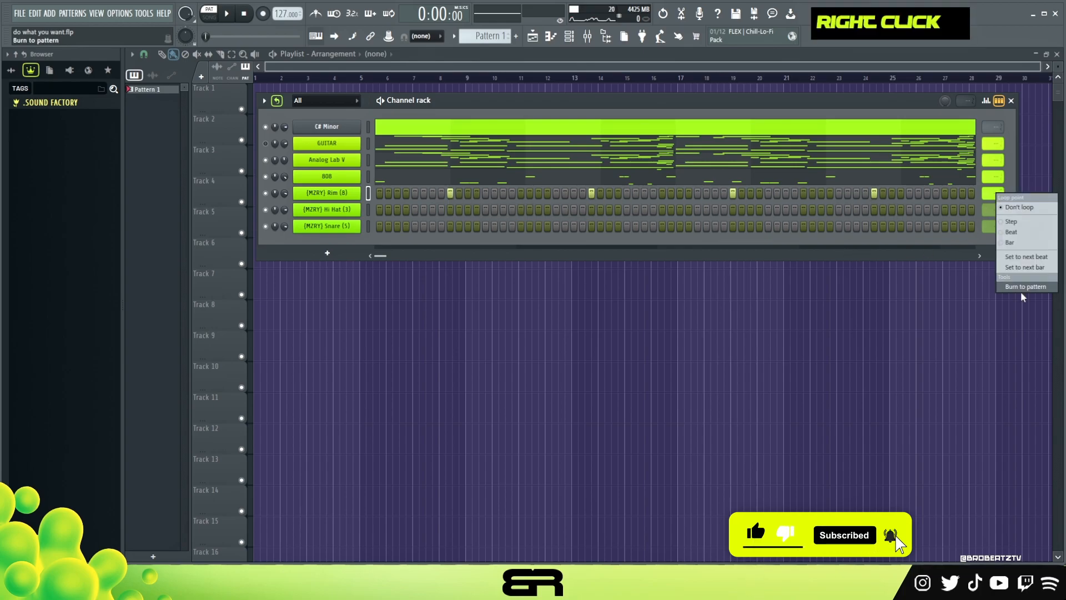
right_click(337, 214)
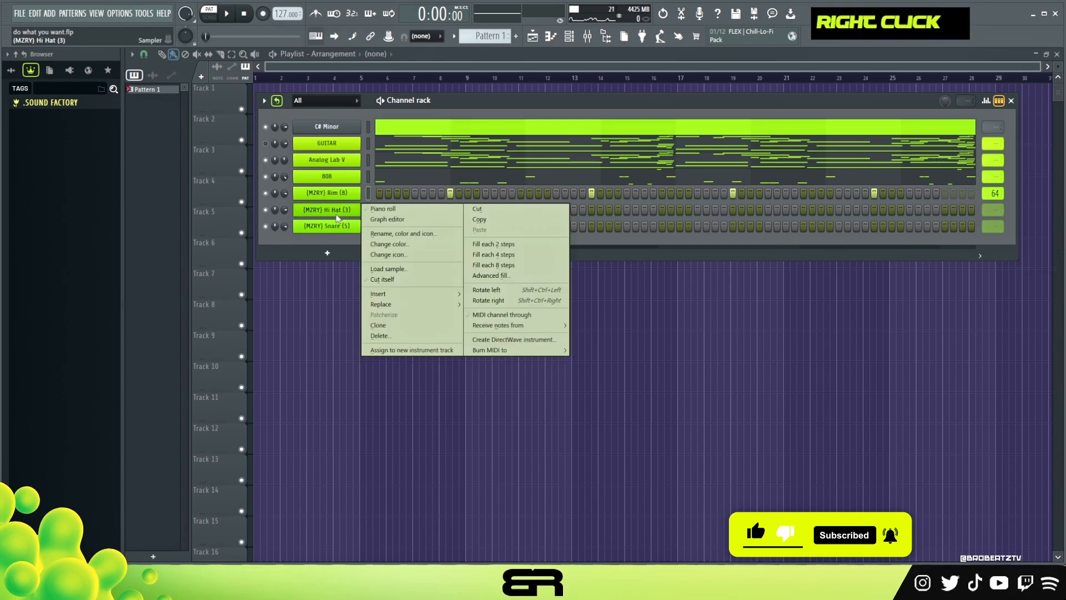
left_click(332, 222)
right_click(345, 211)
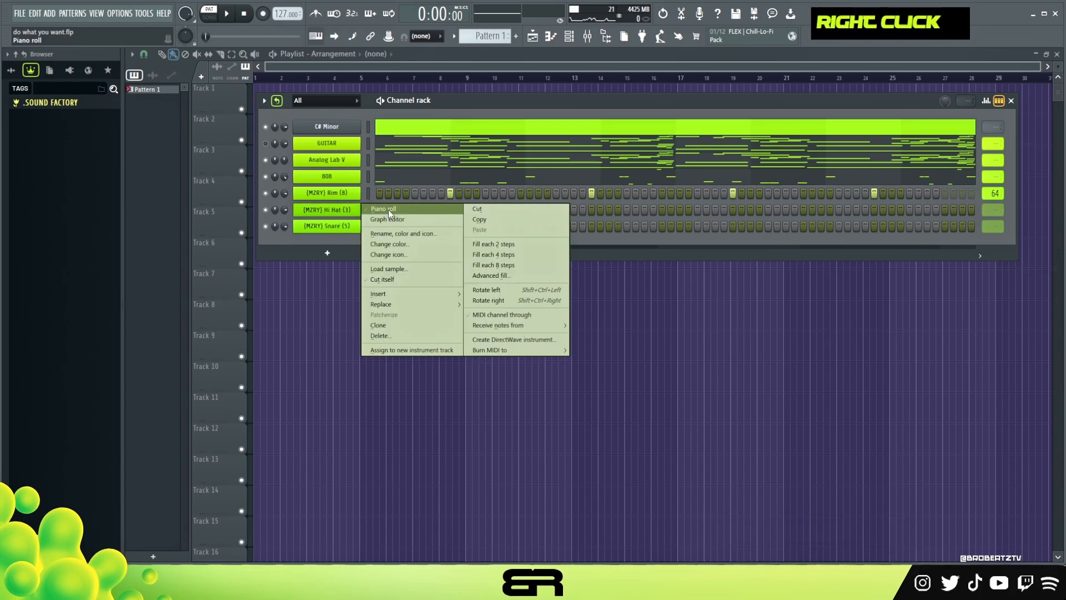
left_click(387, 209)
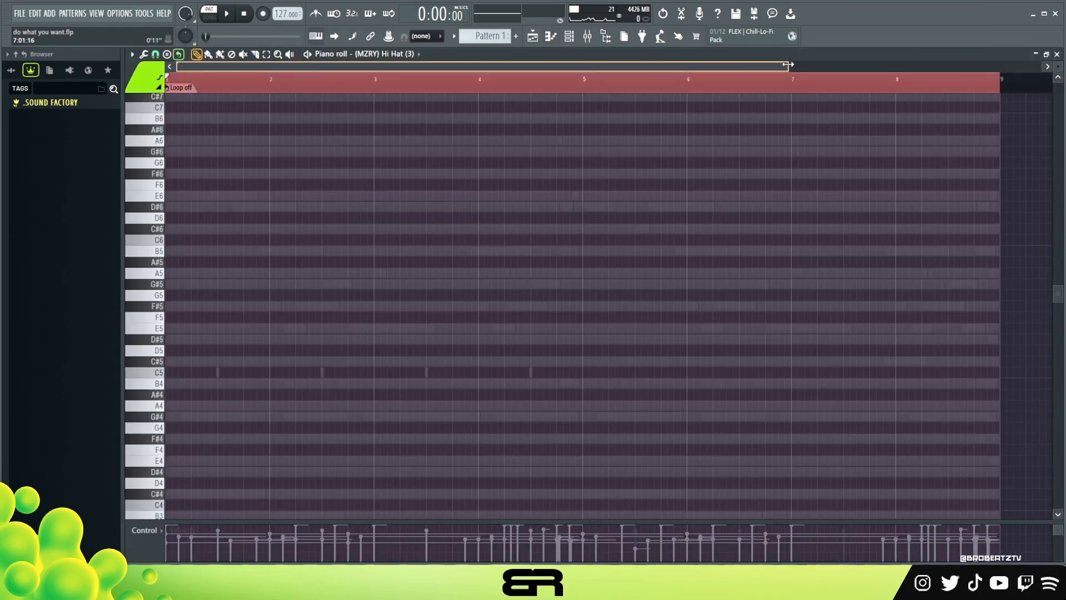
- Change the piano roll's snap setting, place a two-step C5 hi-hat note at the start of bar 1 and play it back
left_click_drag(788, 67, 527, 88)
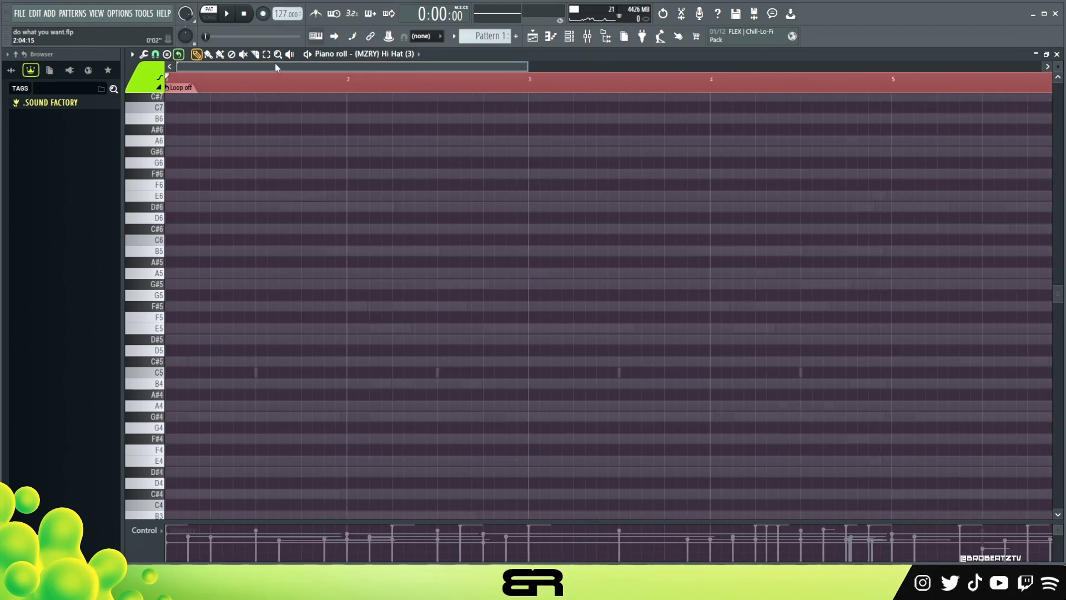
left_click(155, 54)
left_click(156, 169)
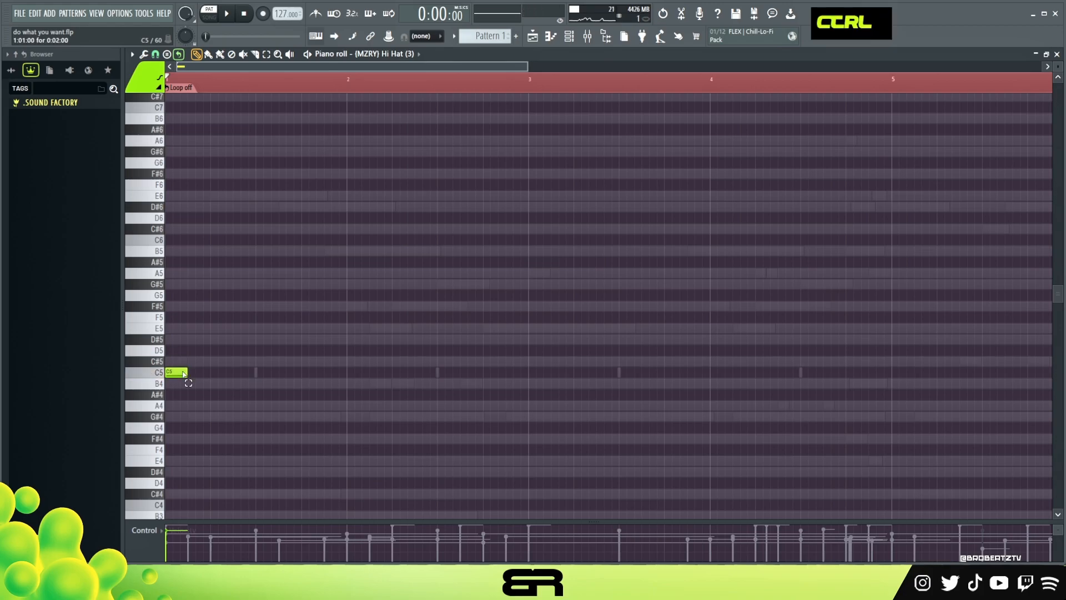
scroll(188, 373, "up", 1)
scroll(179, 341, "down", 3)
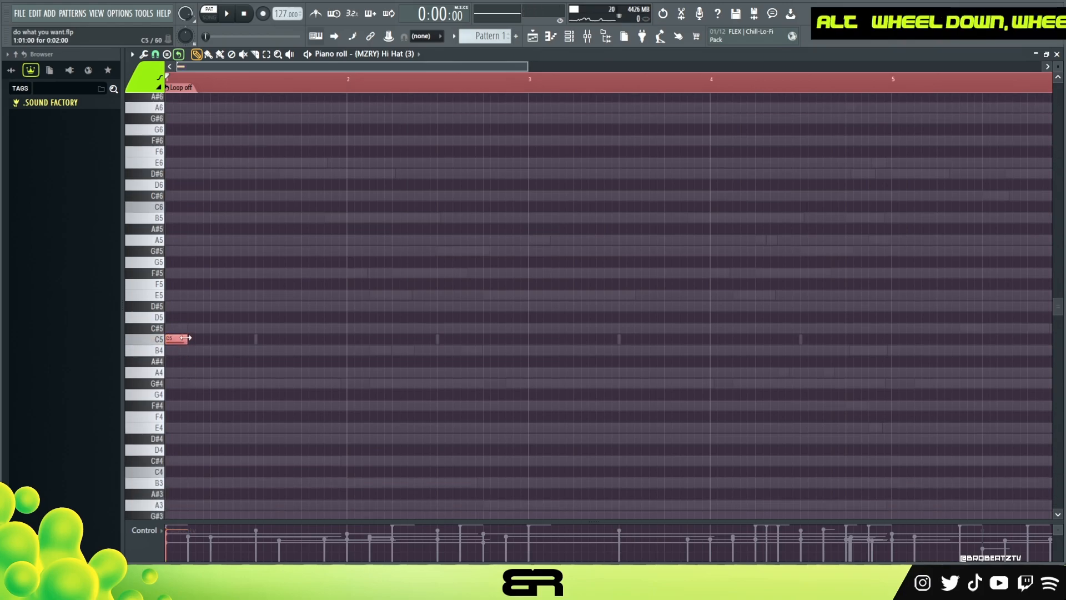
key("space")
key("space")
key("space")
key("space")
- Add two-step C5 hi-hat notes at steps 7 and 9 of bar 1, checking the rhythm with playback
left_click(235, 339)
key("space")
left_click(265, 338)
key("space")
key("space")
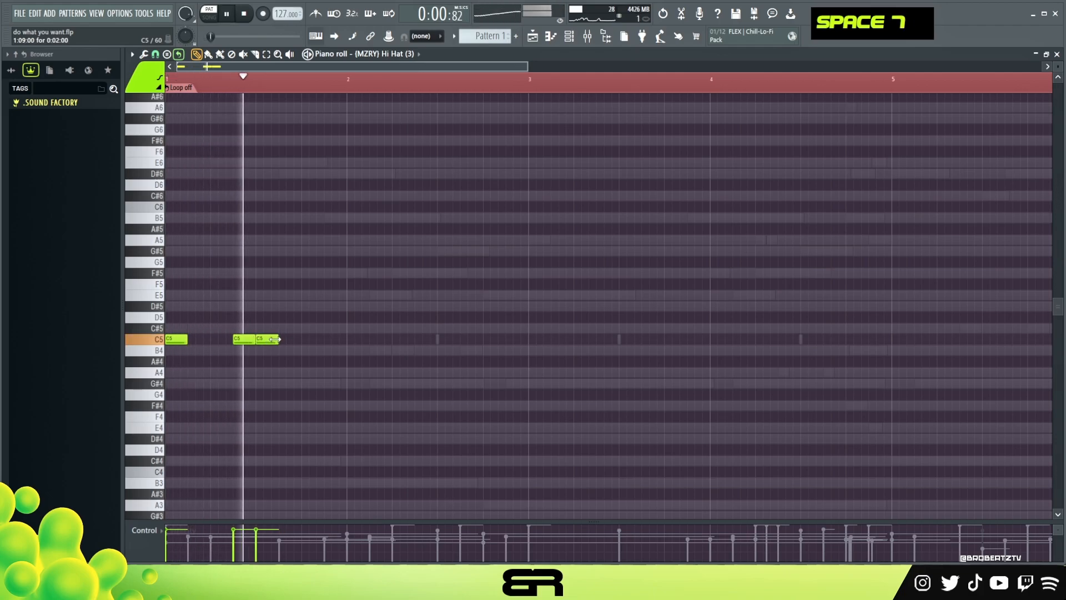
key("space")
key("space")
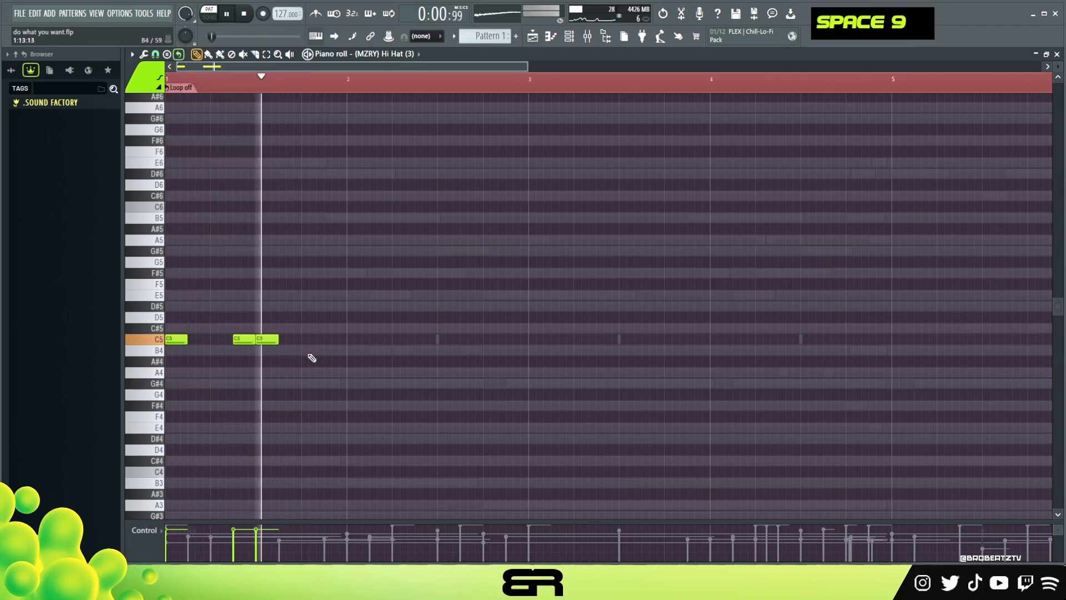
key("space")
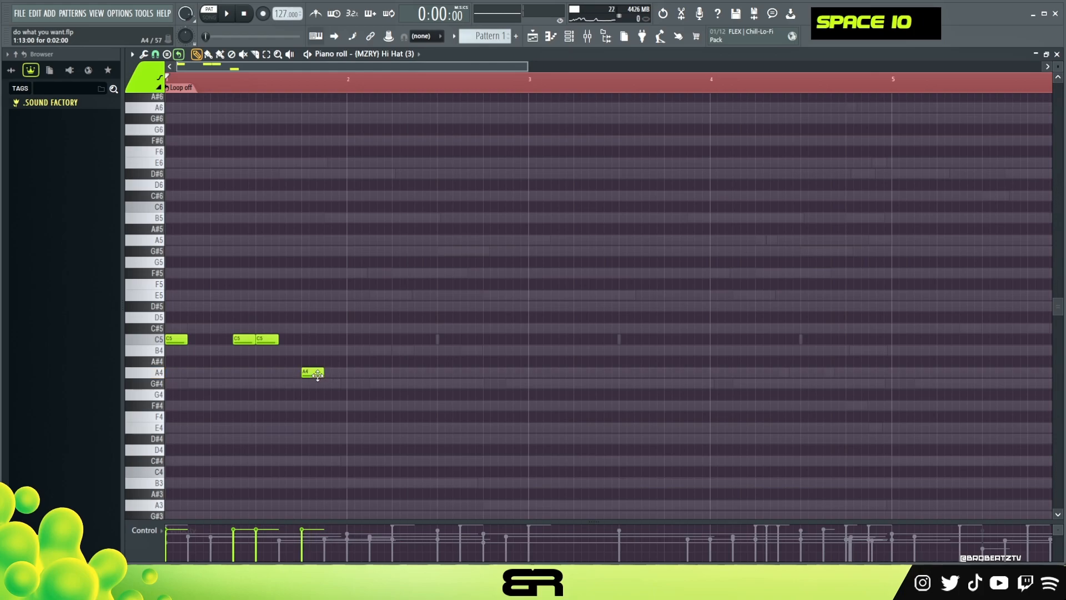
- Split the A4 hi-hat note at step 13 of bar 1 into three equal notes and repeat the roll on C5 from step 15
double_click(309, 372)
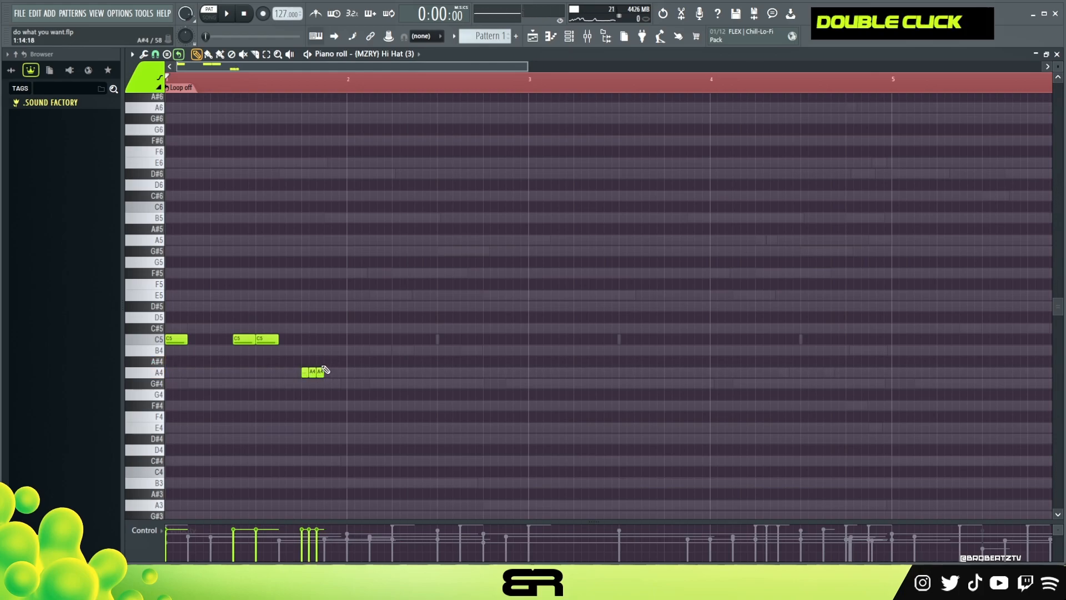
left_click_drag(325, 370, 302, 371)
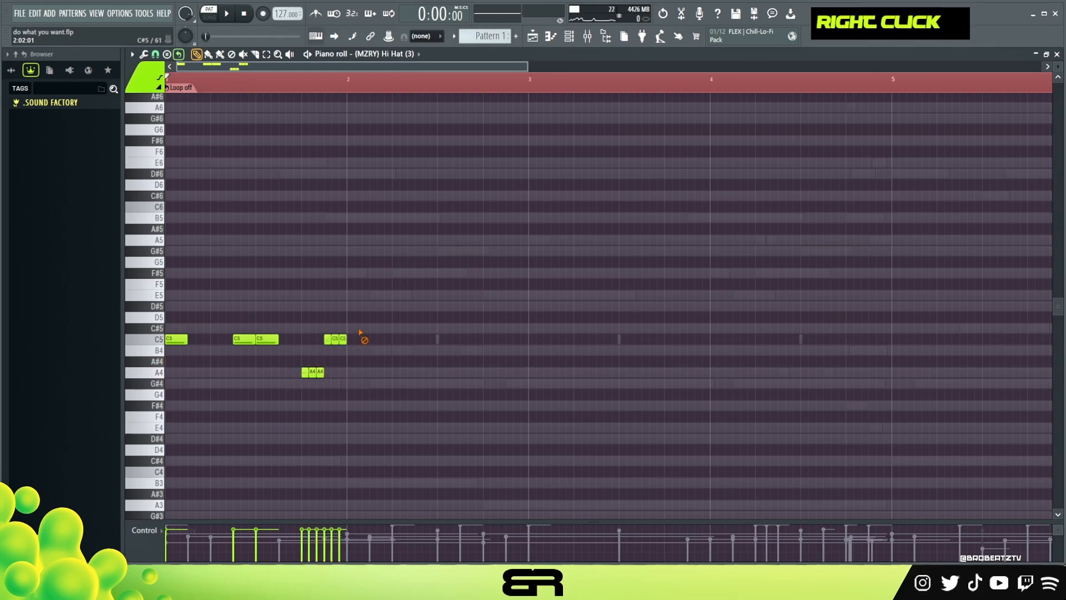
- Lower the velocities of the three A4 notes and extend the C5 roll with a fourth note at the start of bar 2
key("space")
key("space")
scroll(309, 372, "down", 5)
key("space")
- Shape the velocities of the roll's last three C5 notes into a rising ramp, checking with playback
left_click_drag(331, 328, 360, 350, "ctrl")
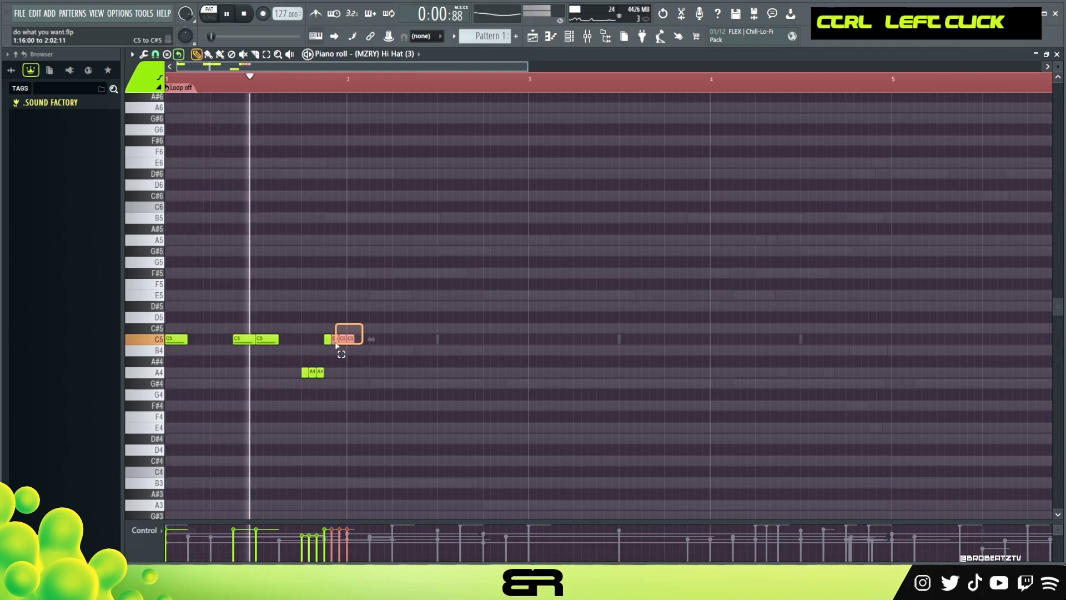
key("space")
key("space")
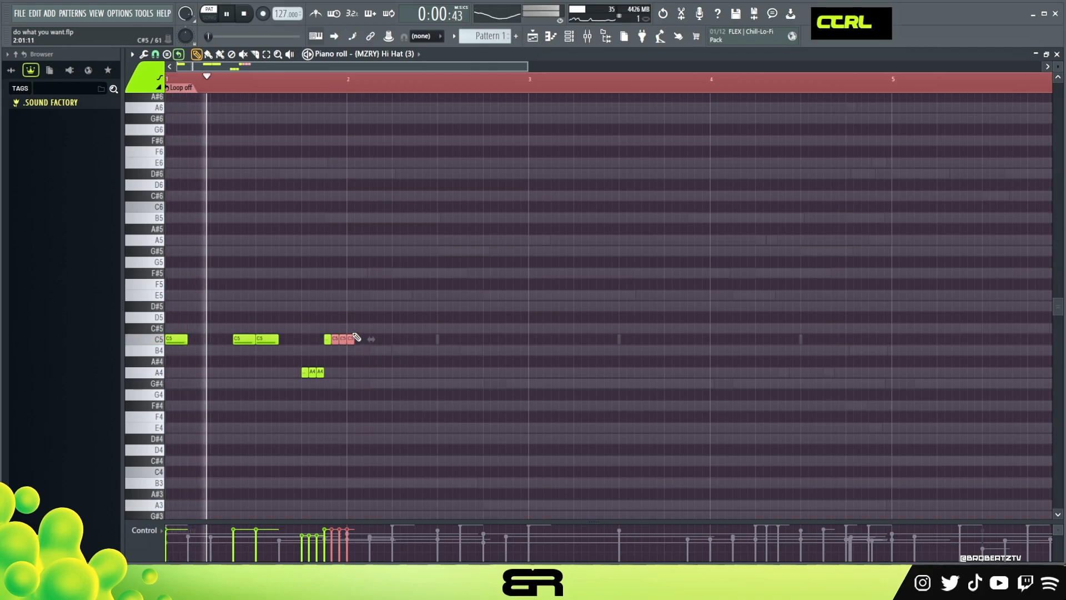
right_click(340, 553)
key("space")
key("space")
left_click_drag(351, 338, 337, 346, "ctrl")
scroll(340, 344, "up", 3, "alt")
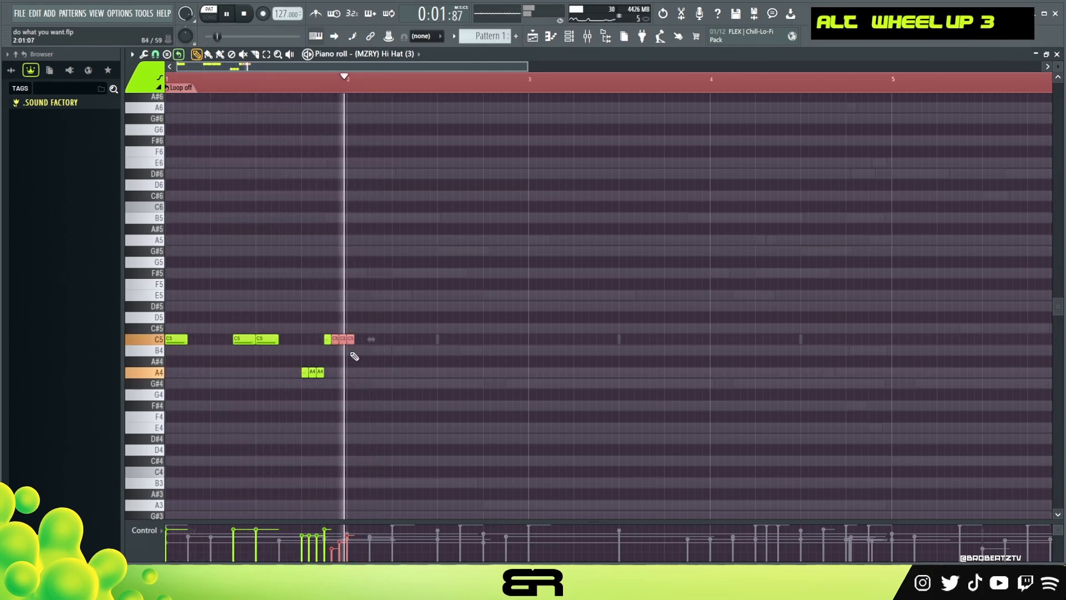
key("space")
- Raise the velocities of the first and last notes of the four-note C5 roll slightly and play it back
left_click(328, 339, "ctrl")
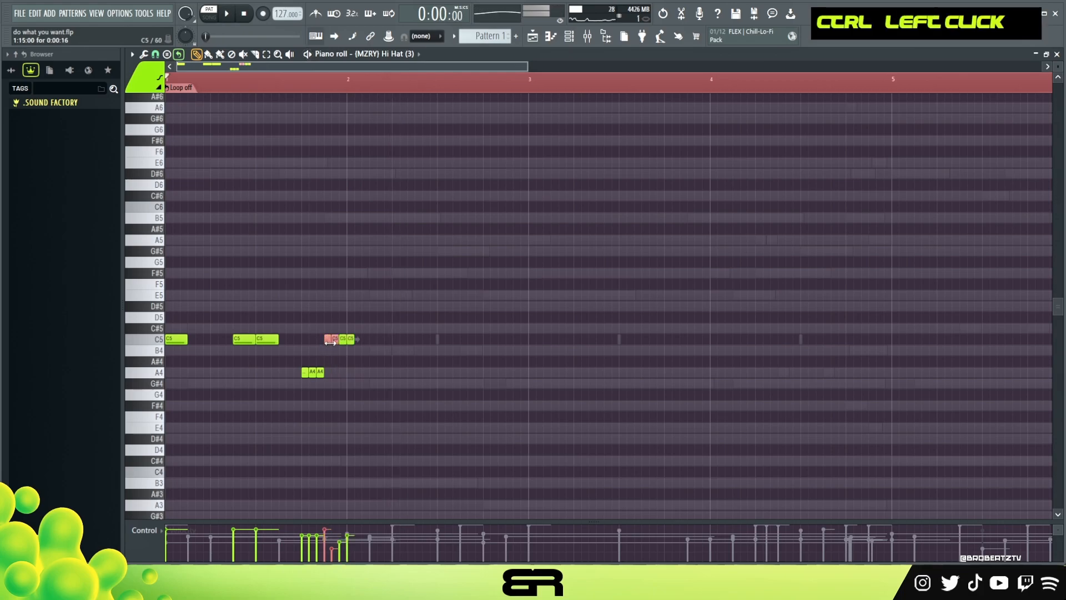
right_click(359, 370)
key("space")
key("space")
left_click(351, 339, "ctrl")
key("space")
scroll(358, 349, "up", 2, "alt")
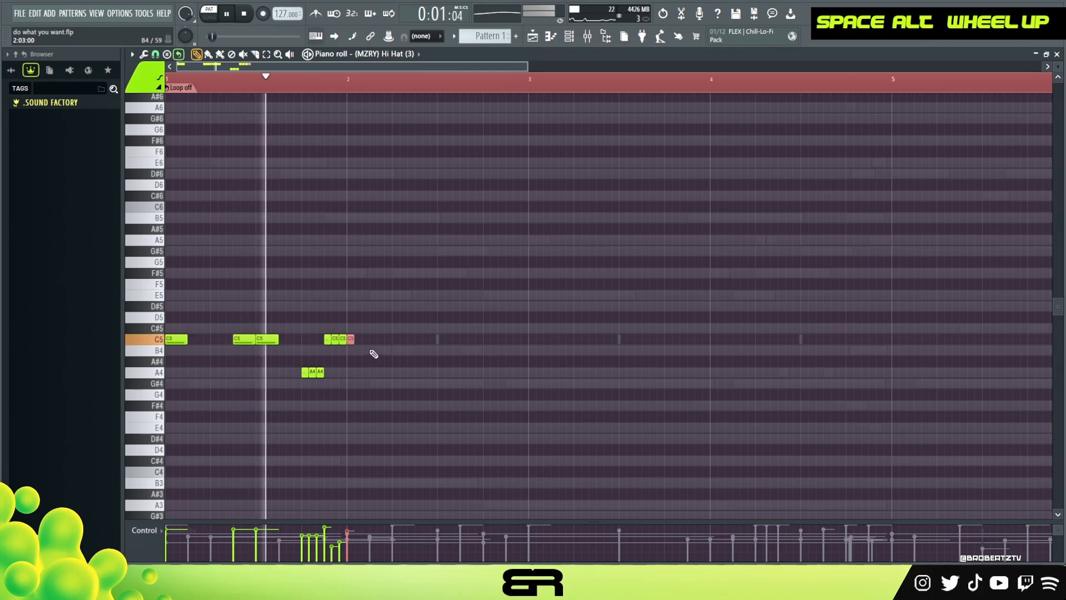
- Add three short consecutive C5 hi-hat notes from step 3 of bar 2 and play back the pattern
key("space")
key("space")
left_click(374, 341)
left_click(381, 340)
left_click(388, 341)
key("space")
key("space")
- Lower the velocities of the second and third notes of the bar 2 roll and append a fourth, louder C5 note
left_click(388, 339, "ctrl")
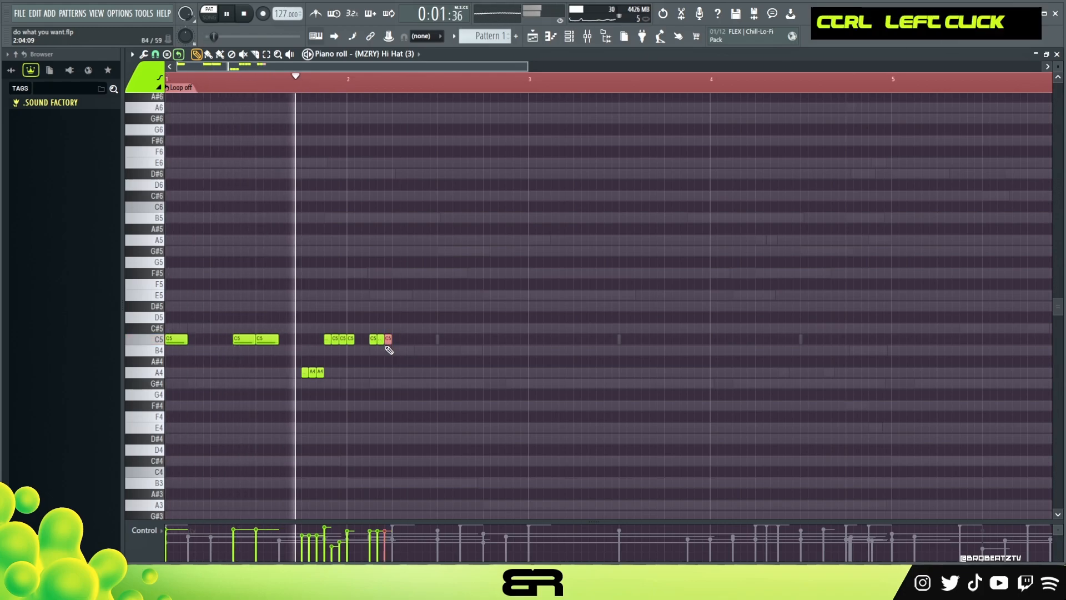
left_click(381, 339, "ctrl")
scroll(389, 348, "down", 3, "alt")
key("space")
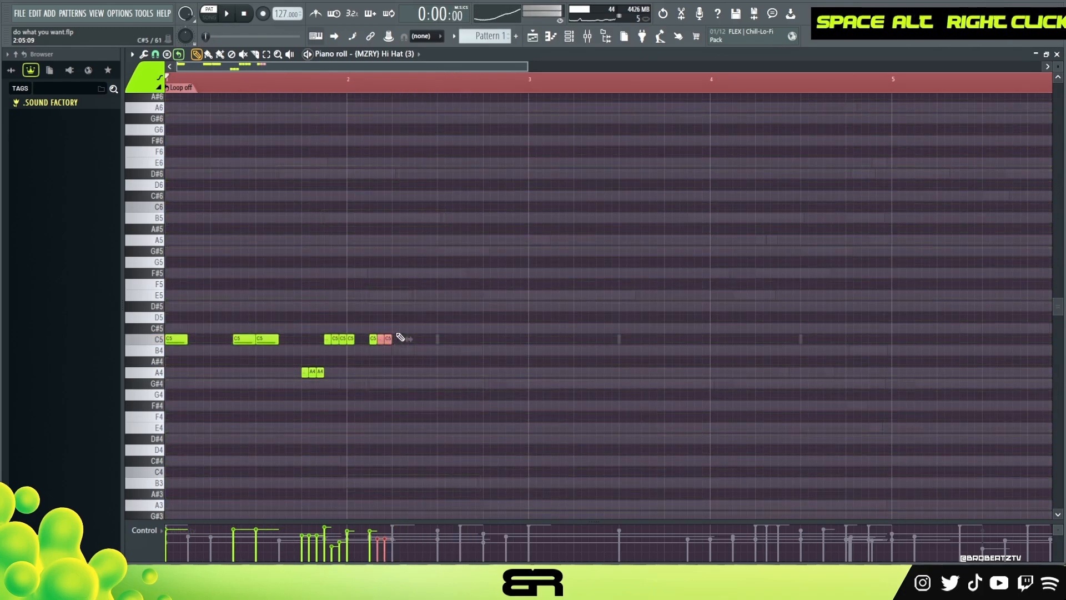
left_click(384, 340, "shift")
key("space")
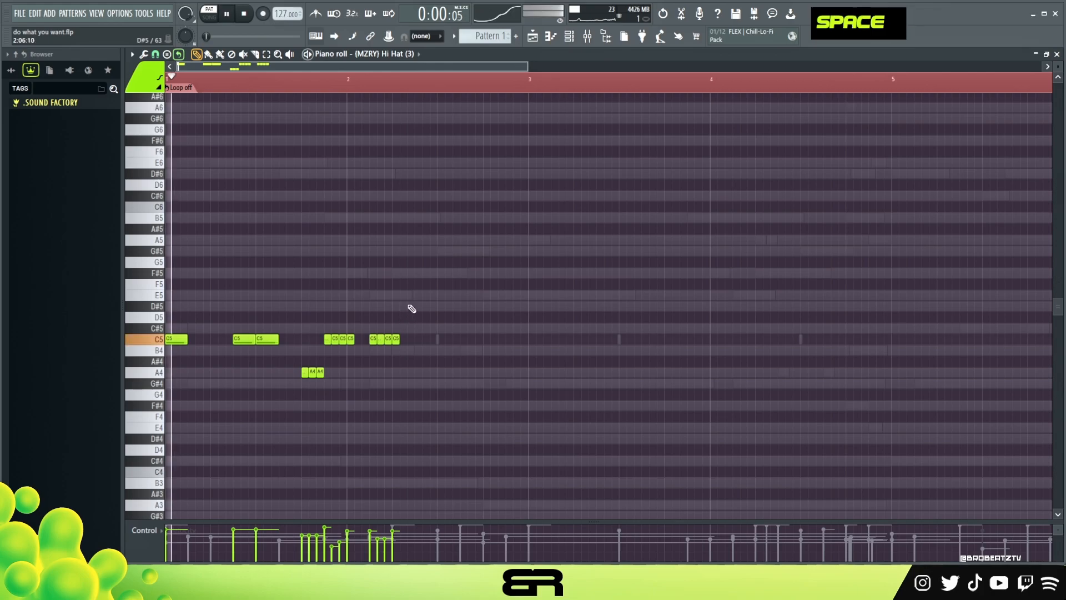
- Play back the hi-hat pattern and lower the velocity of the first note in the A4 roll
scroll(433, 289, "down", 3)
key("space")
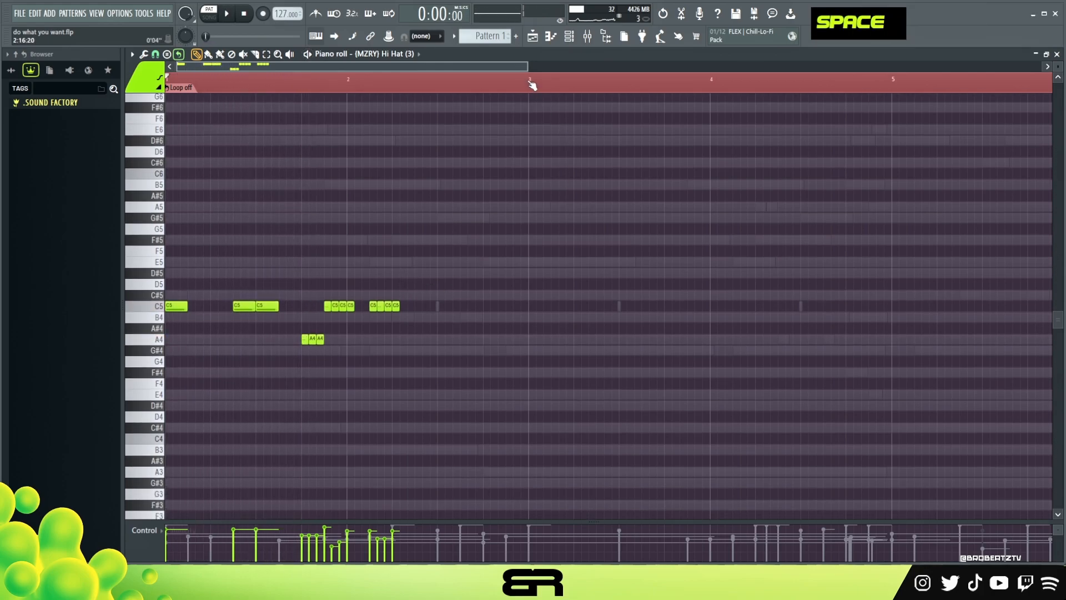
left_click_drag(526, 67, 452, 68)
key("space")
right_click(431, 333)
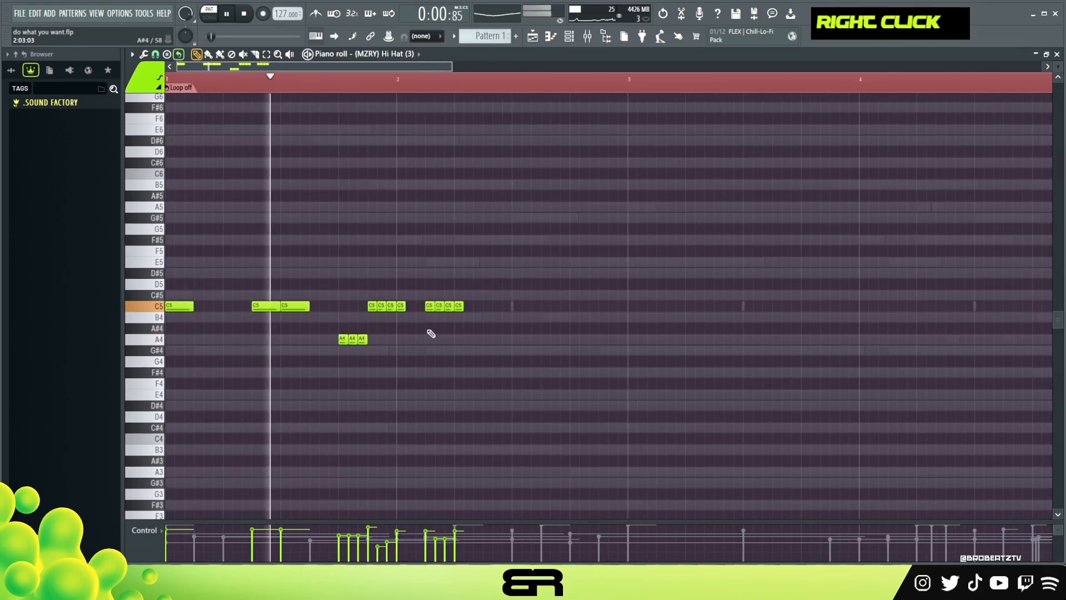
left_click(350, 339, "ctrl")
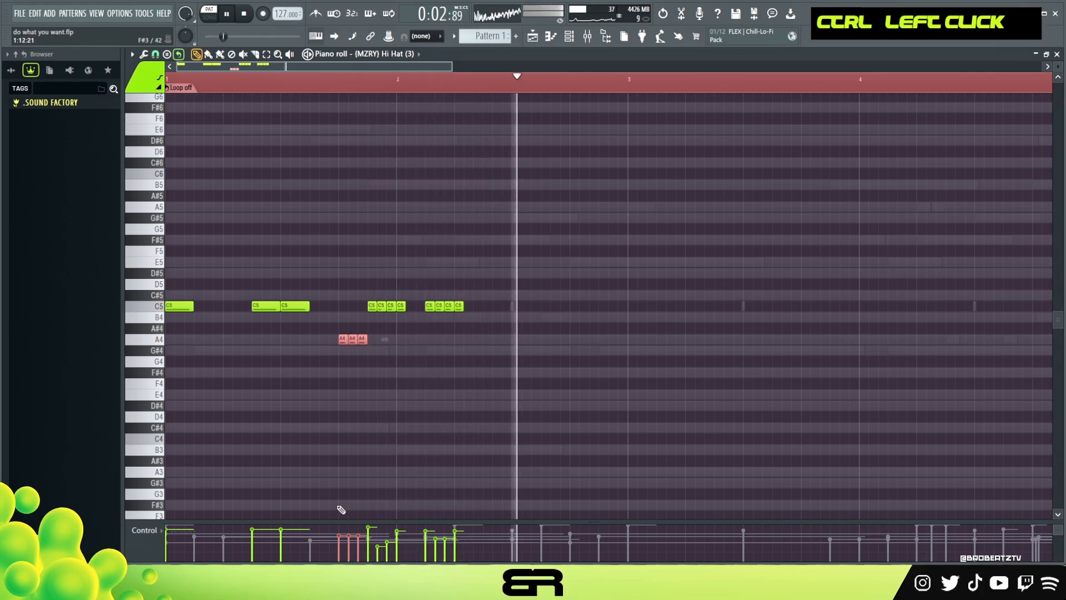
key("space")
key("space")
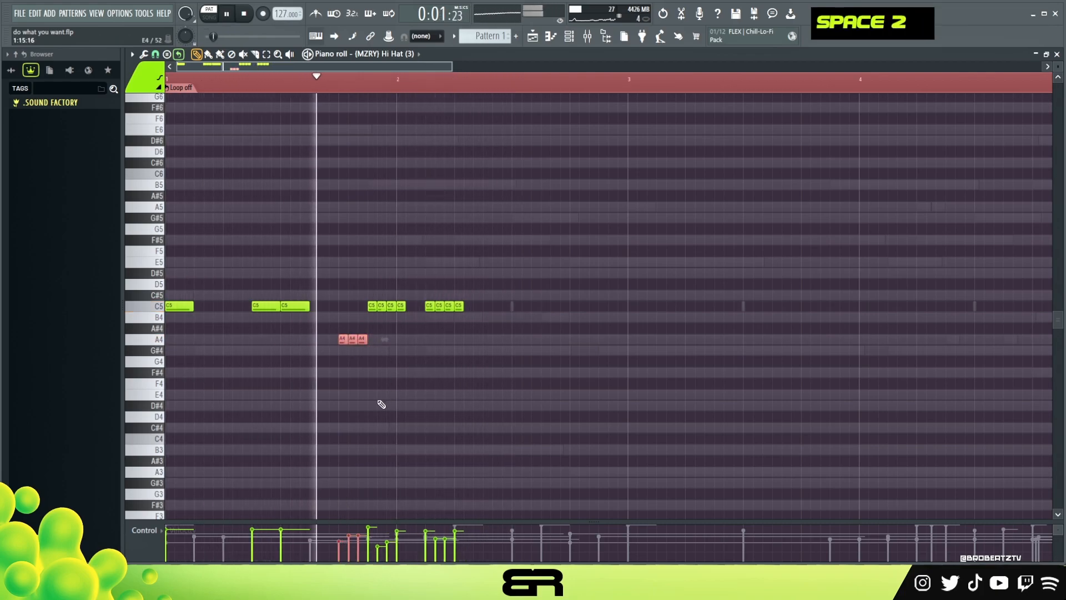
key("space")
right_click(441, 385)
key("space")
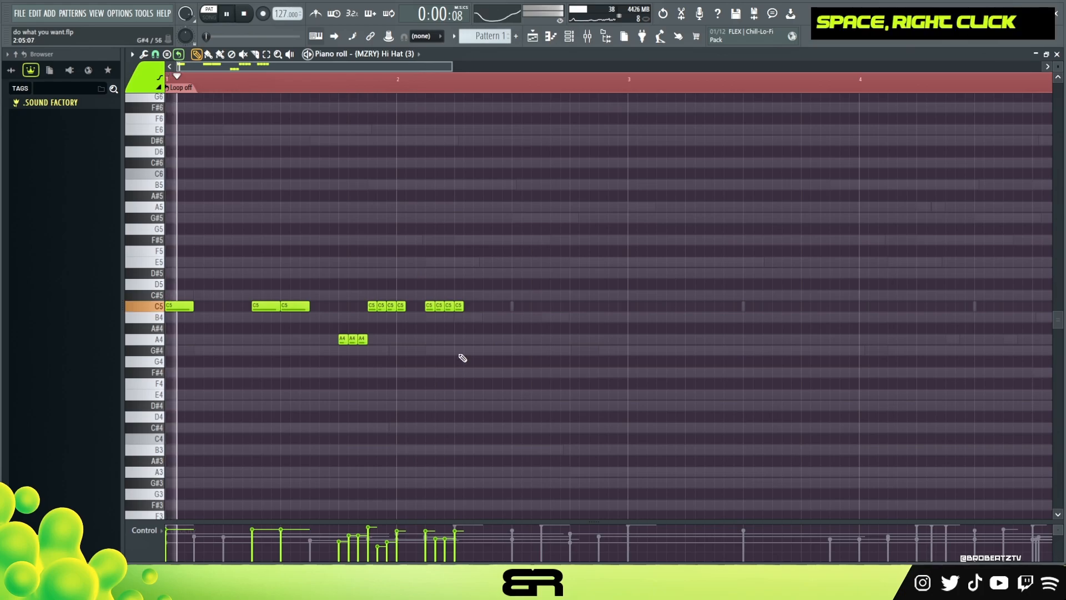
- Add short C5 hi-hat notes at steps 7 and 9 of bar 2, making the second one louder
left_click(488, 306)
left_click(516, 306)
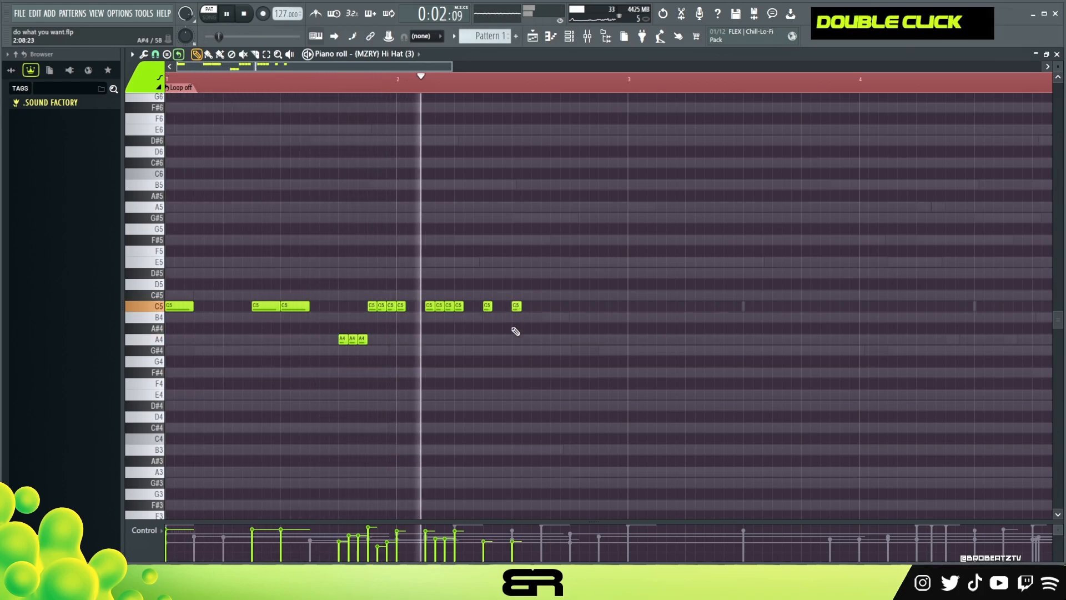
key("space")
key("space")
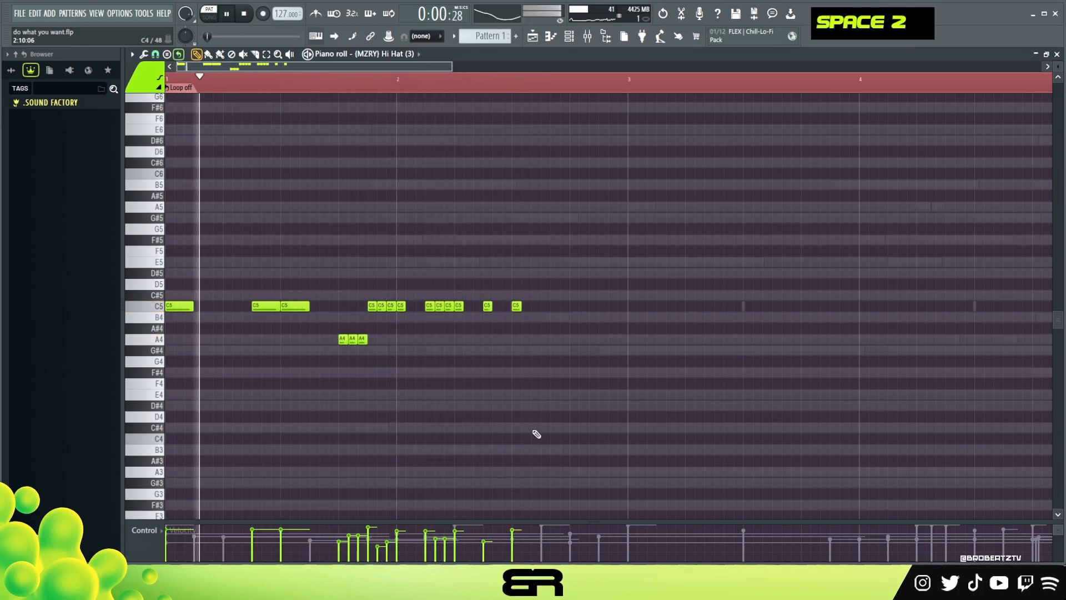
right_click(548, 325)
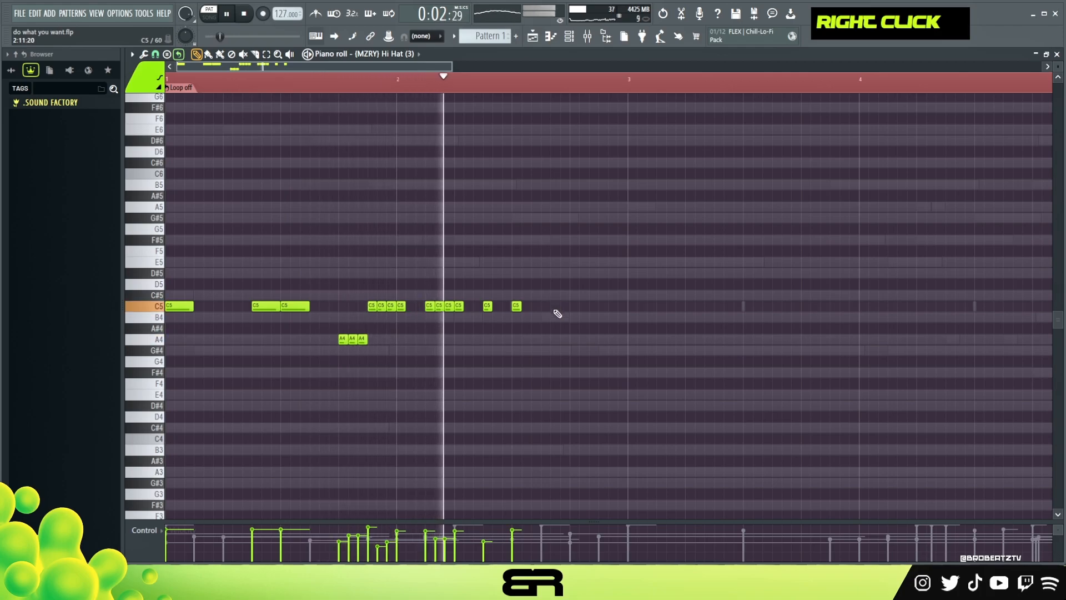
- Add two more short C5 notes in bar 2, at position 11:16 and at step 15, and play back the result
key("space")
key("space")
left_click(554, 306)
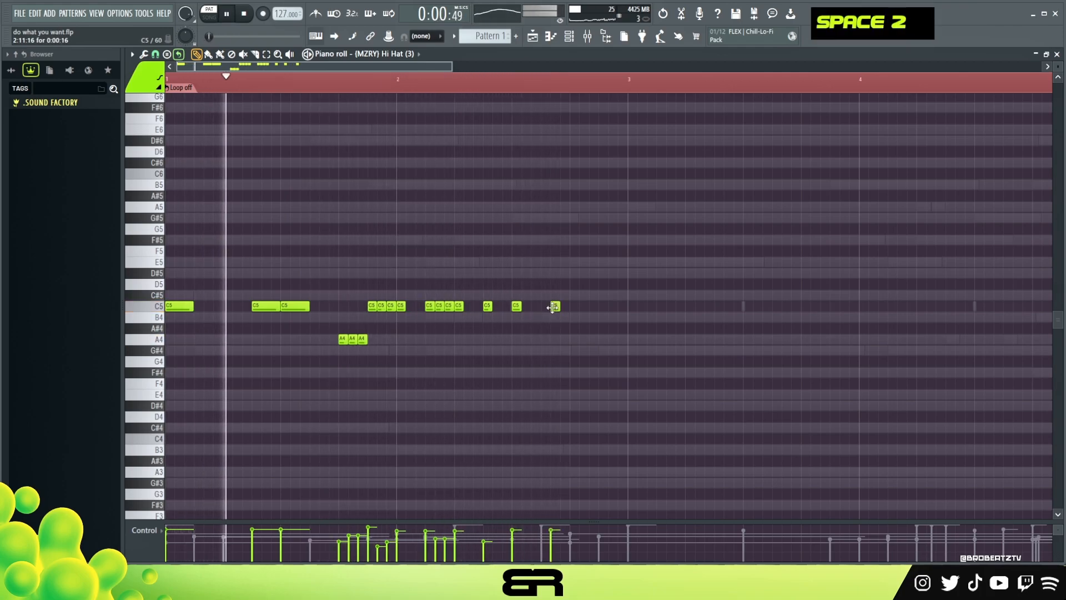
left_click(592, 306)
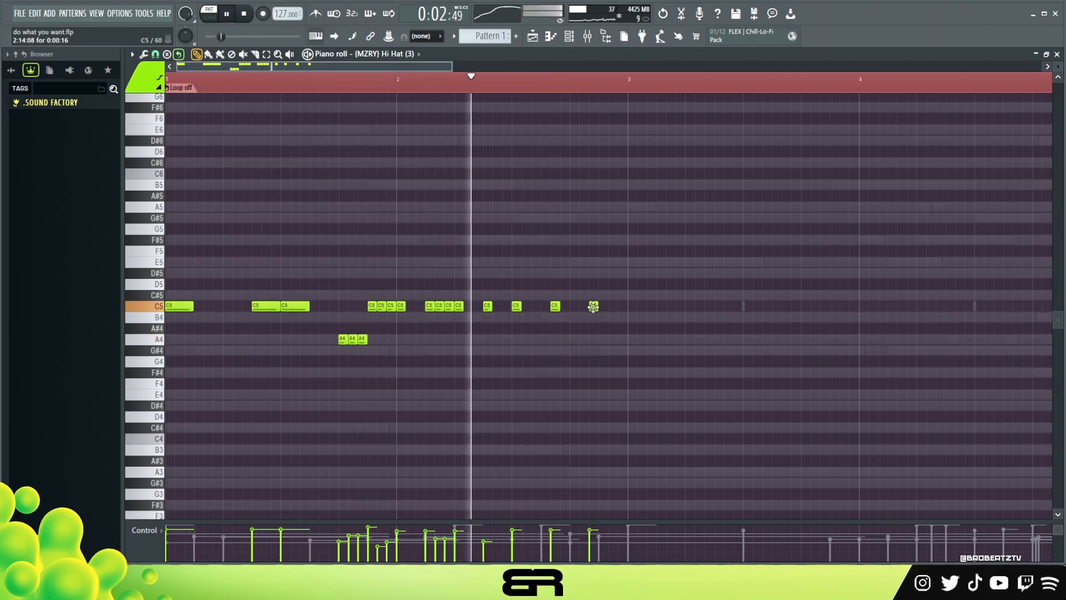
key("space")
left_click_drag(593, 306, 603, 307)
key("space")
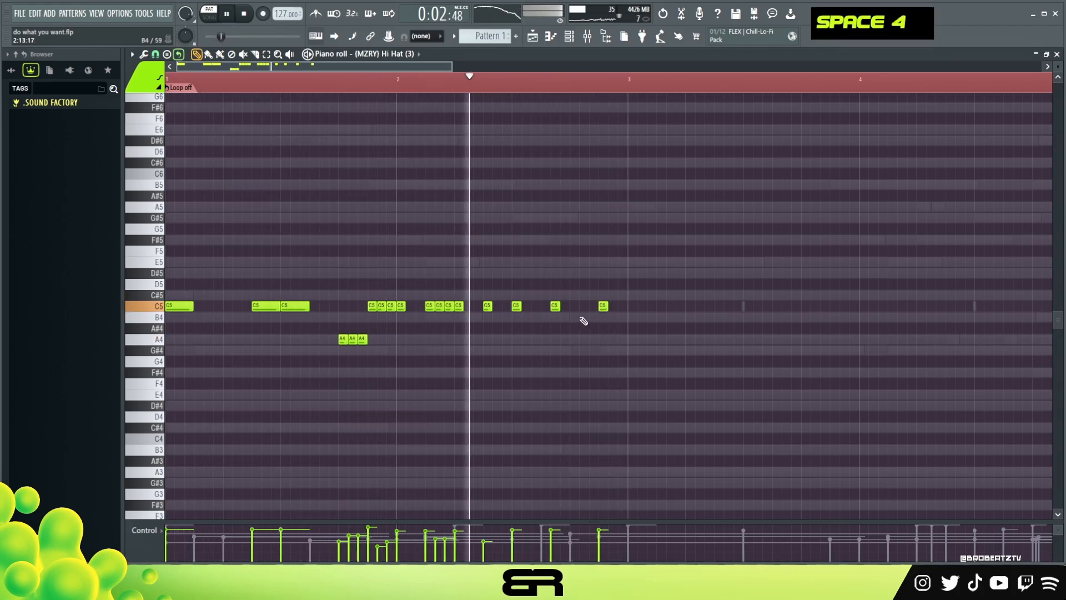
key("space")
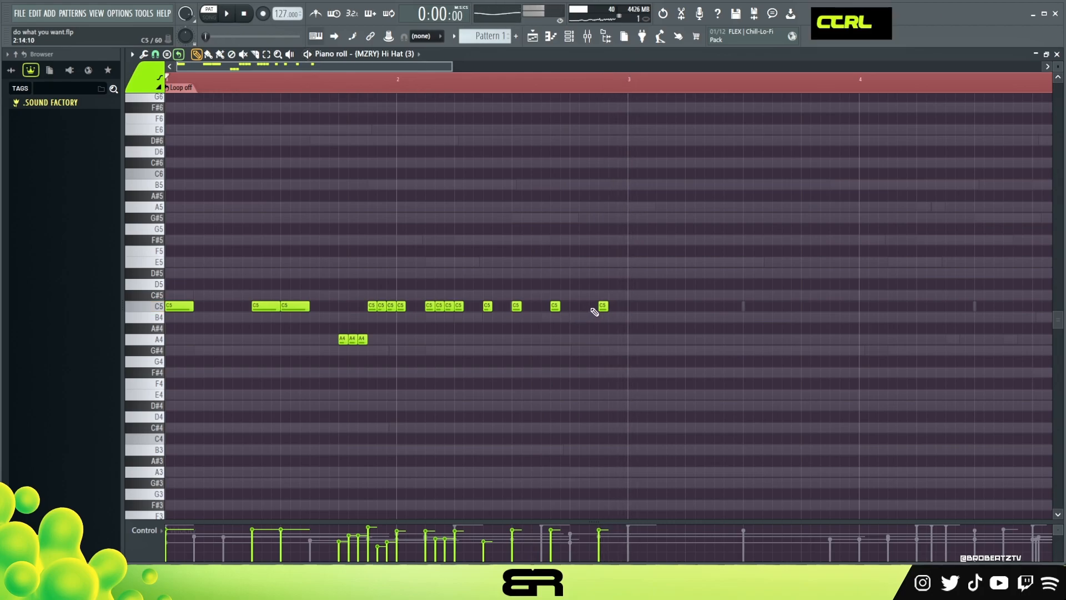
- Duplicate the whole two-bar hi-hat pattern into bars 3 and 4
key("ctrl+a")
left_click_drag(173, 307, 639, 306)
right_click(583, 254)
right_click(528, 233, "ctrl")
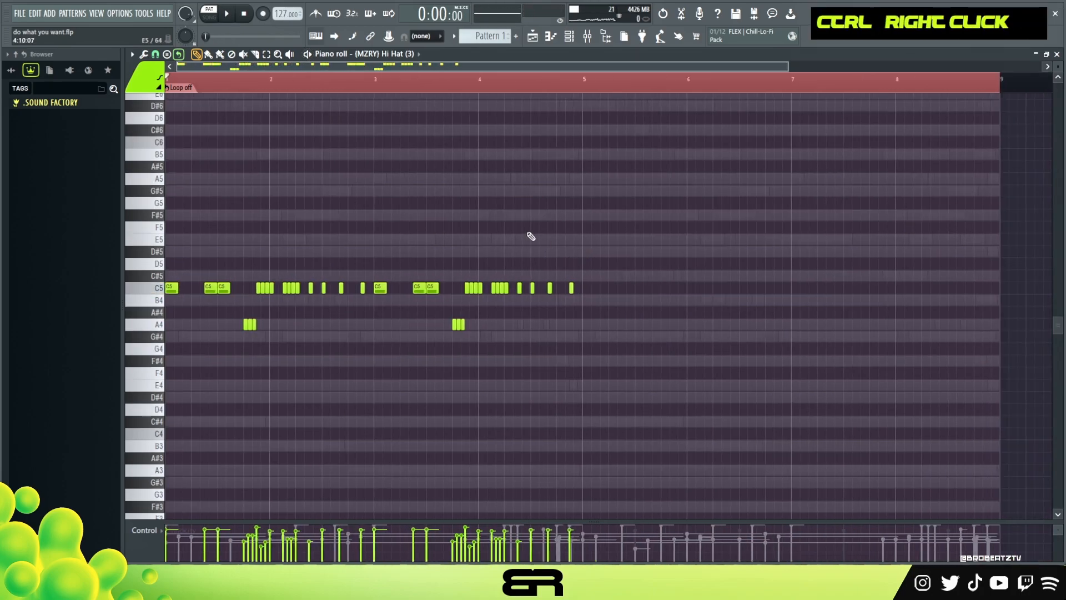
- Play the beat with the channel rack open and add a Snare (5) hit at step 19
key("space")
left_click(569, 36)
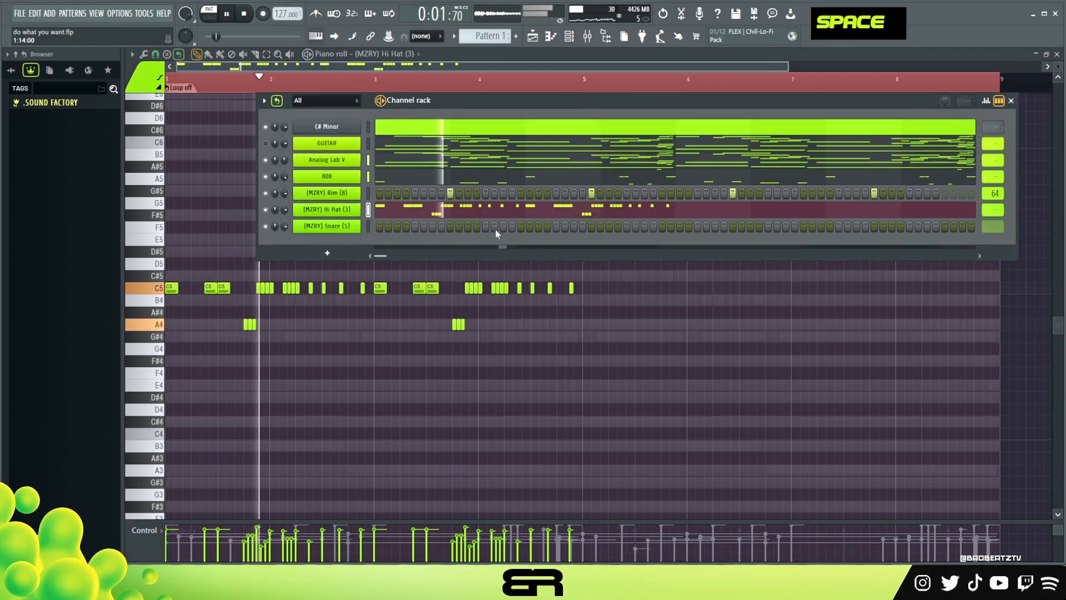
key("space")
key("space")
key("space")
key("space")
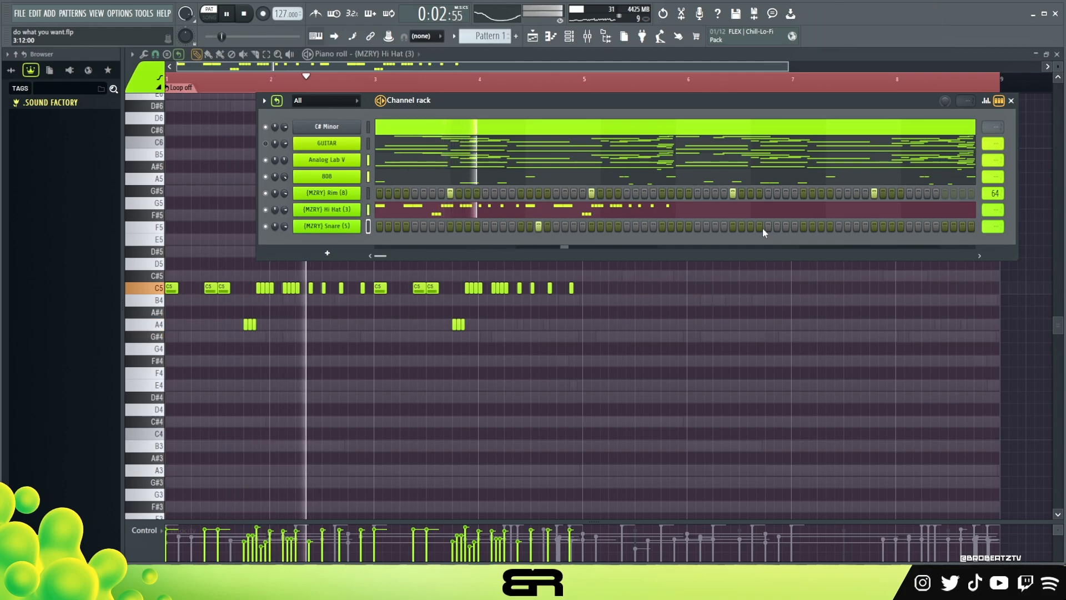
- Add Snare (5) hits at steps 47 and 51 of the pattern and stop playback
left_click(785, 225)
left_click(821, 225)
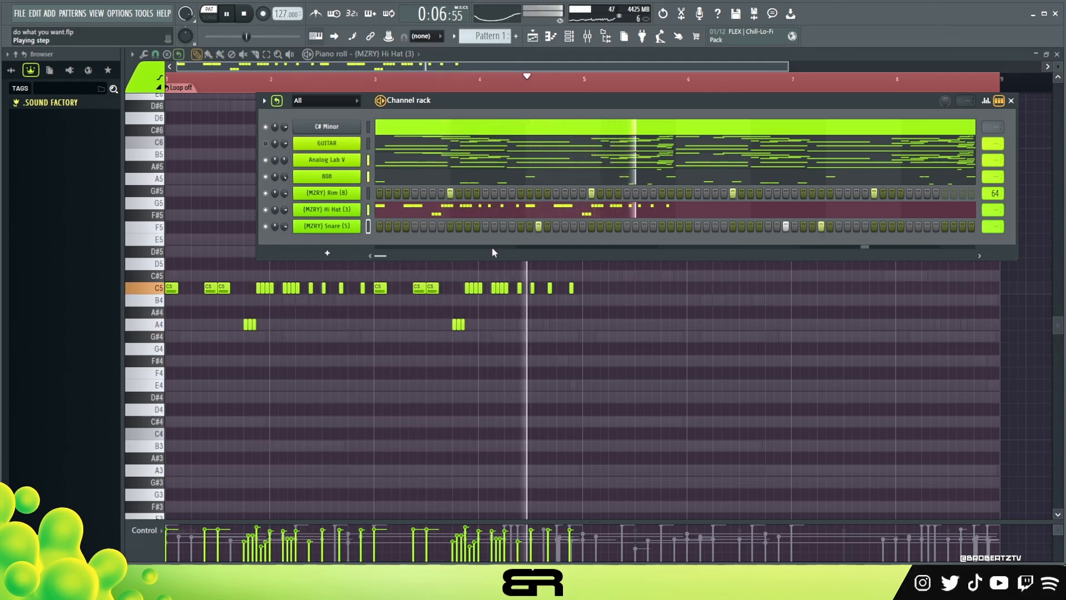
key("space")
- Set the loop points of the Hi Hat (3) and Snare (5) channels to the next bar, looping each at 64 steps
right_click(992, 218)
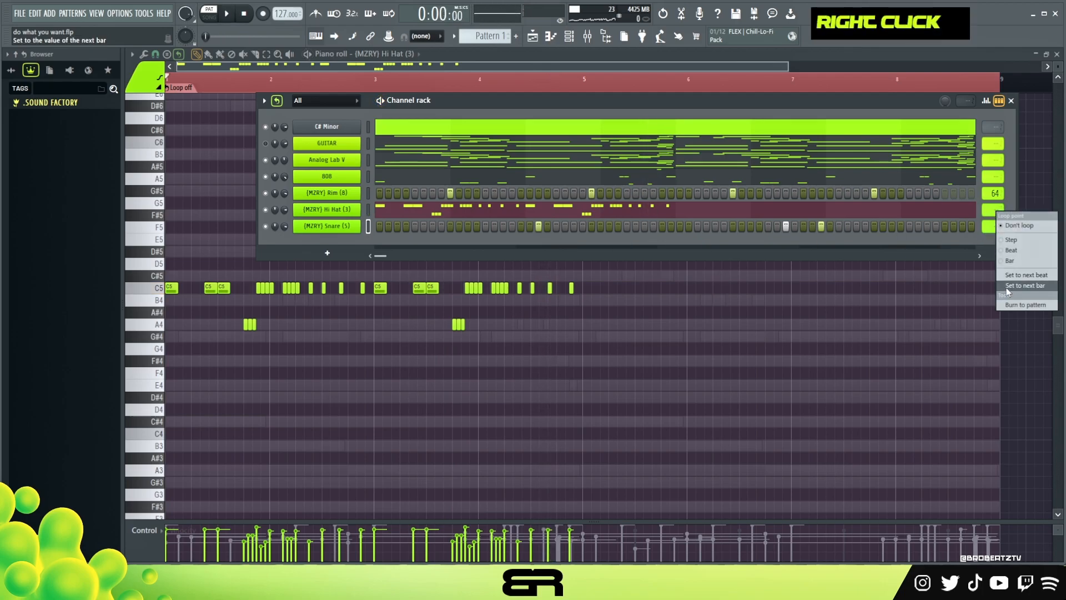
left_click(1008, 288)
right_click(994, 228)
left_click(1016, 304)
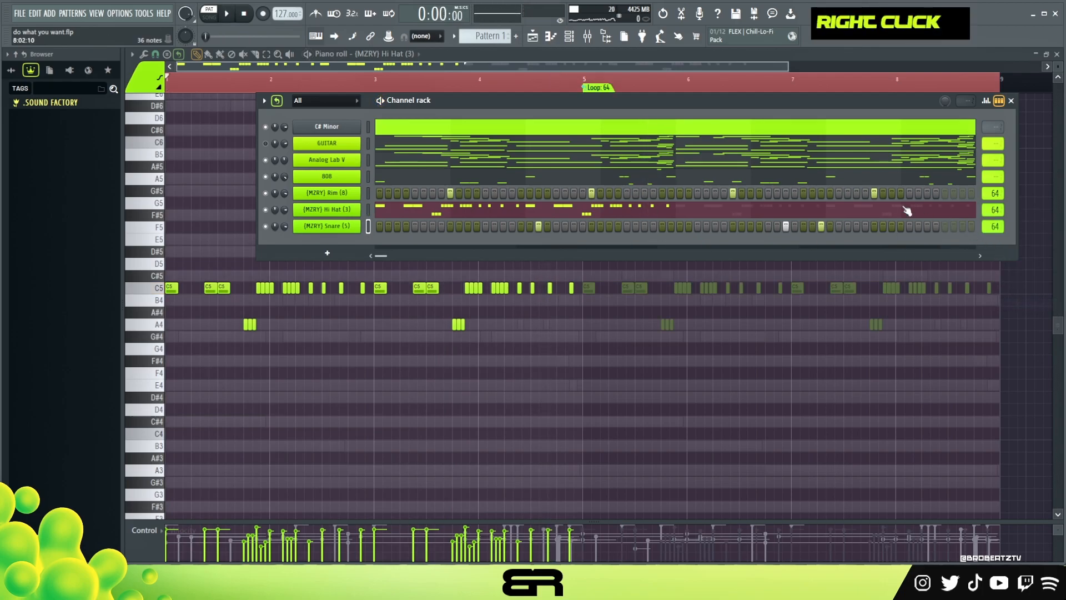
- Bring up the playlist behind the repositioned channel rack and listen to the looped drum pattern
left_click_drag(487, 101, 422, 146)
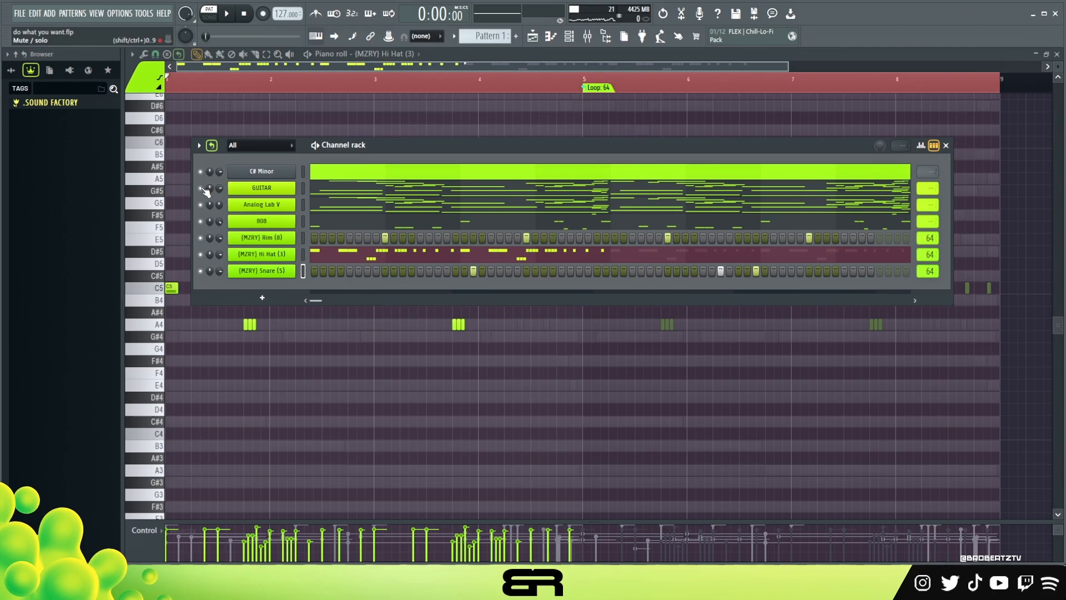
double_click(240, 13)
left_click(530, 42)
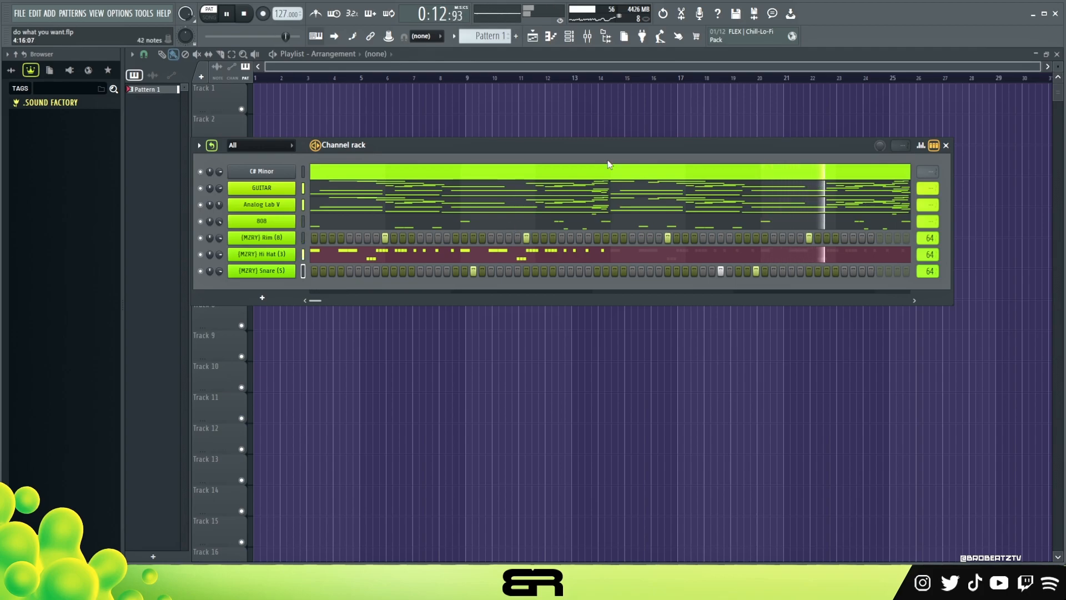
key("space")
- Check the GUITAR track's effects in the mixer and listen to the pattern again with the channel rack moved clear
left_click(589, 40)
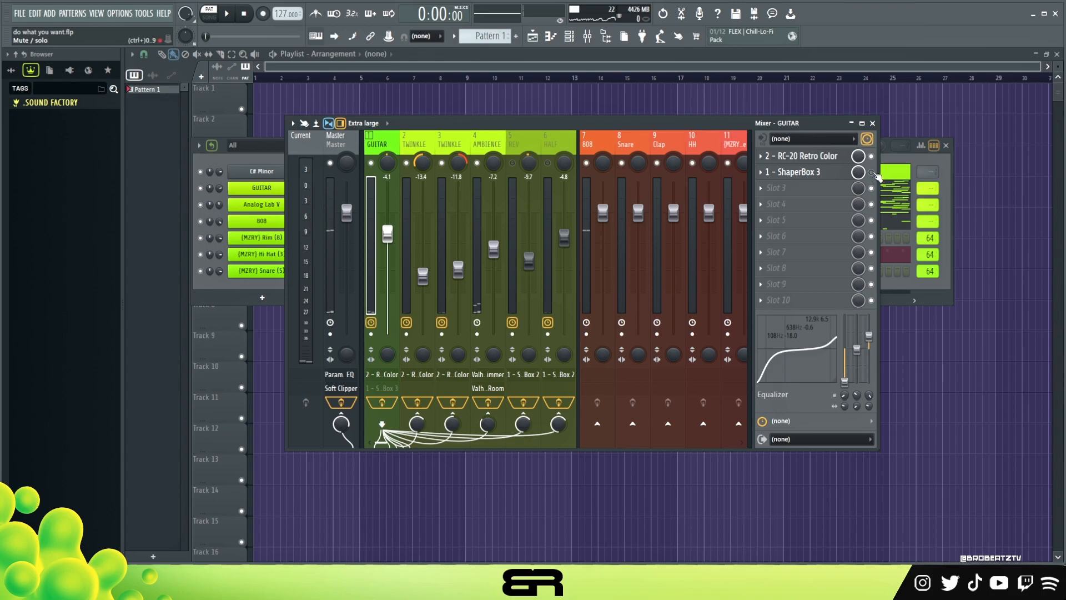
left_click(873, 123)
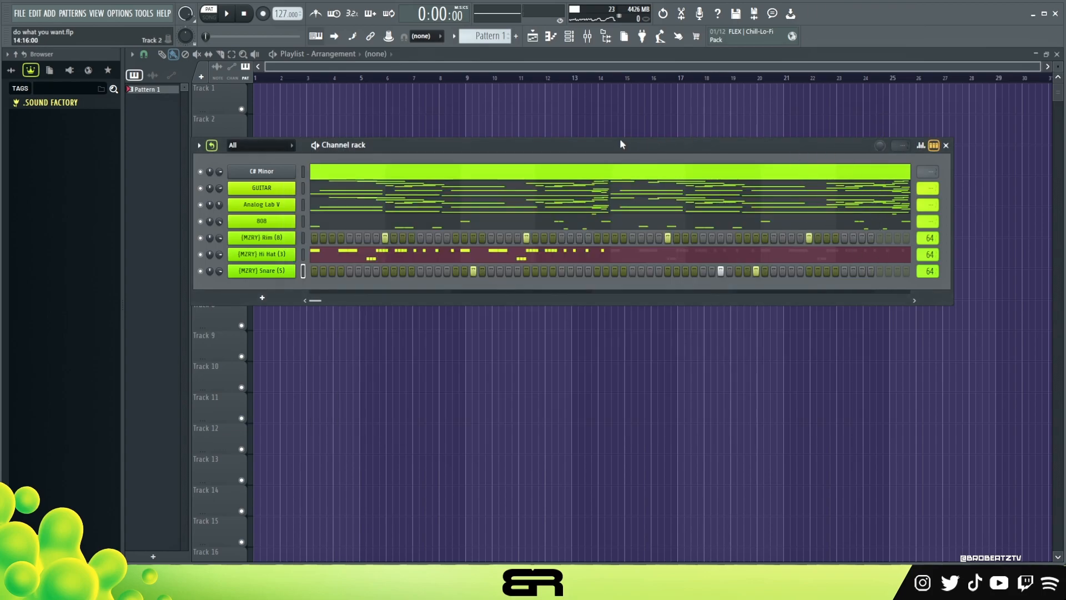
left_click_drag(620, 144, 681, 101)
key("space")
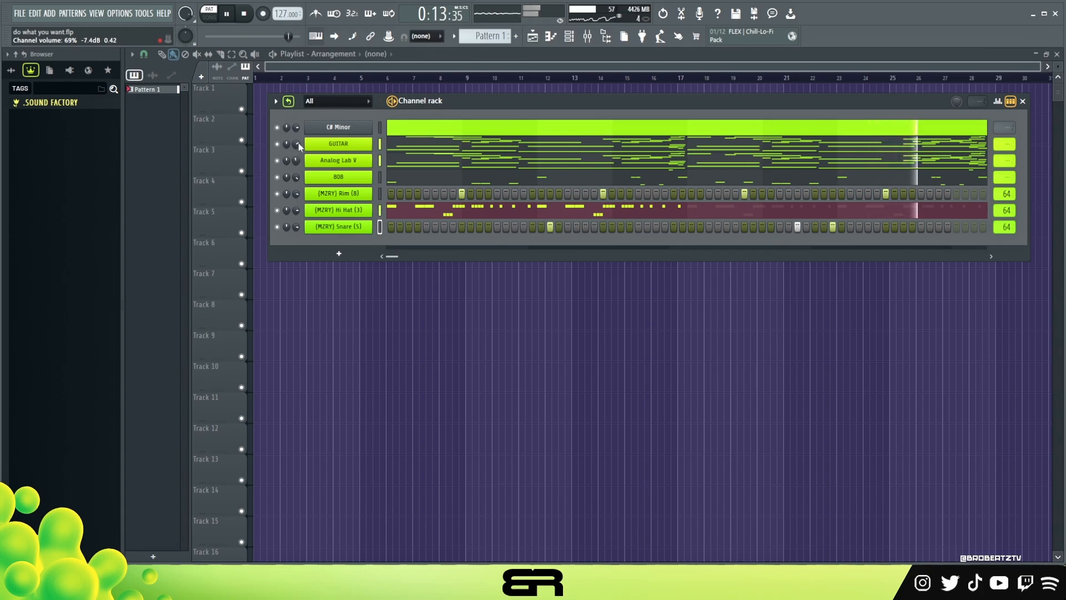
key("space")
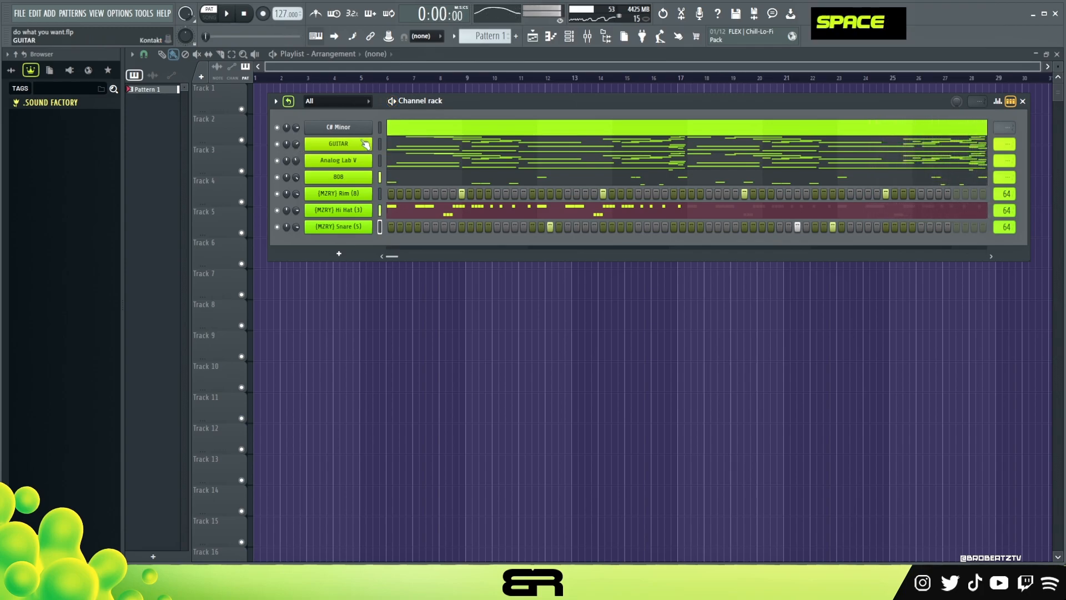